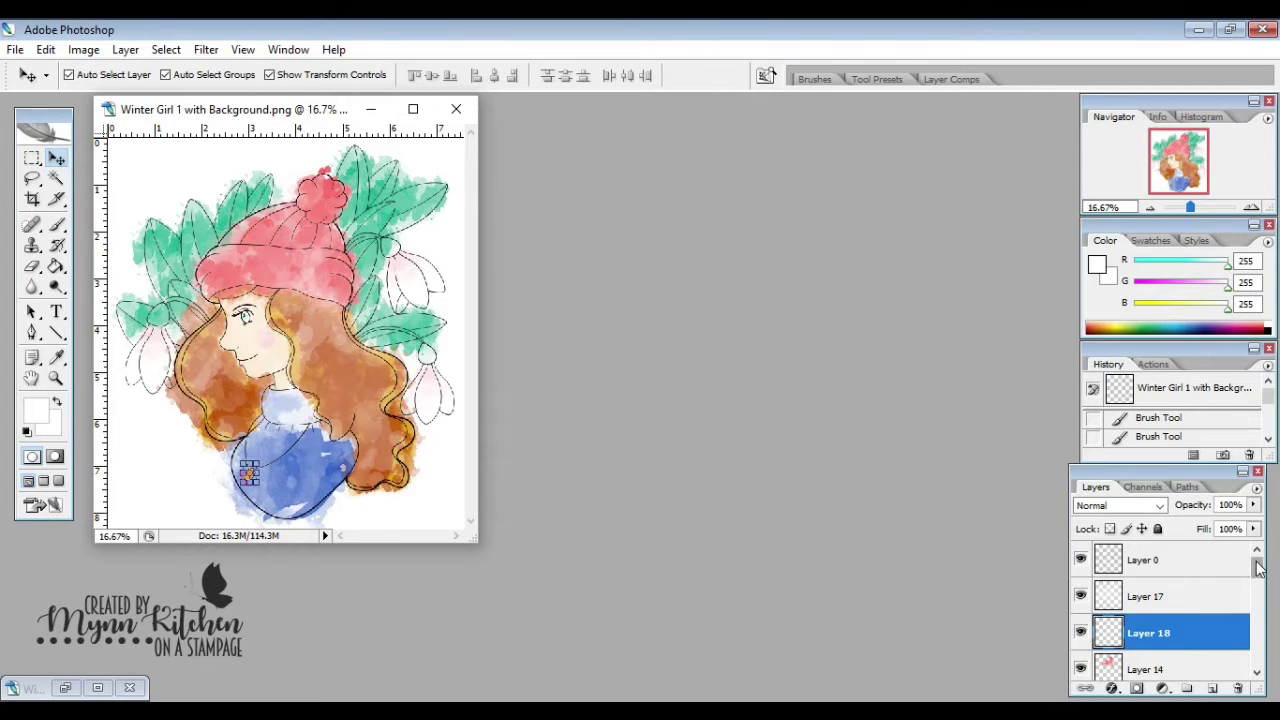
# Inspect the finished painting's layer stack down to the white background in Layer 1
pyautogui.moveTo(1258, 567); pyautogui.dragTo(1257, 655)
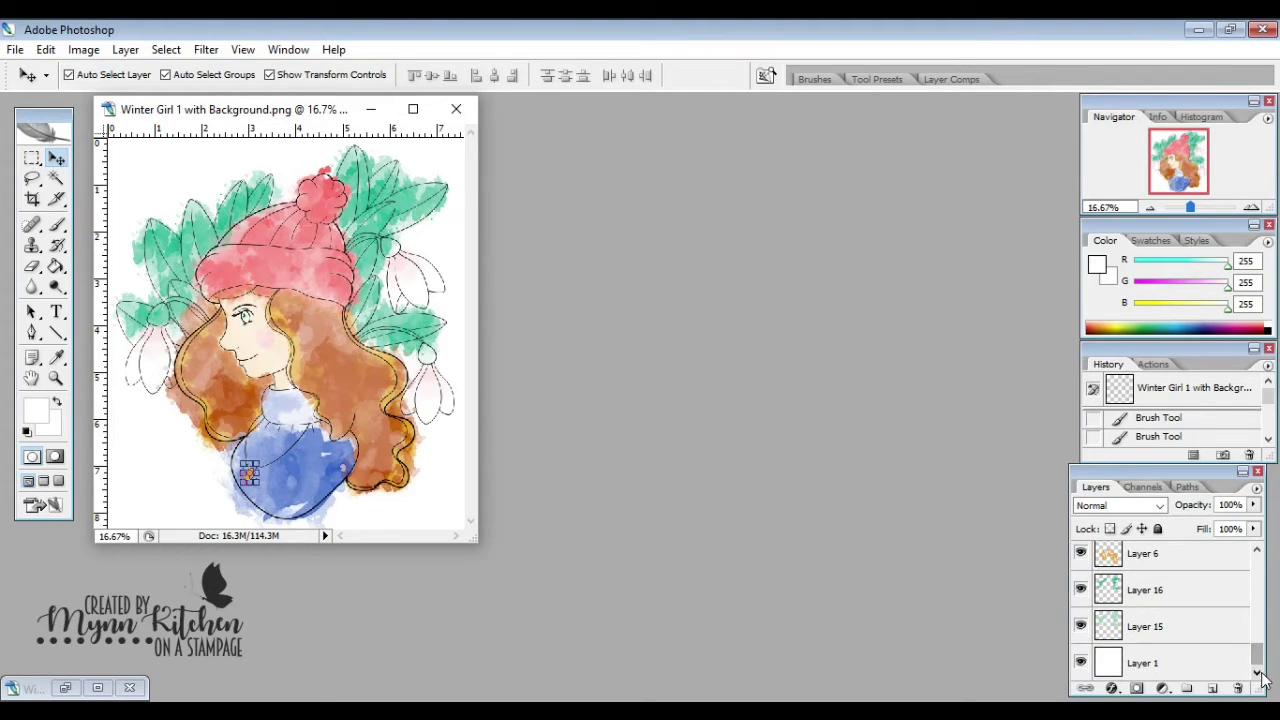
pyautogui.click(1182, 665)
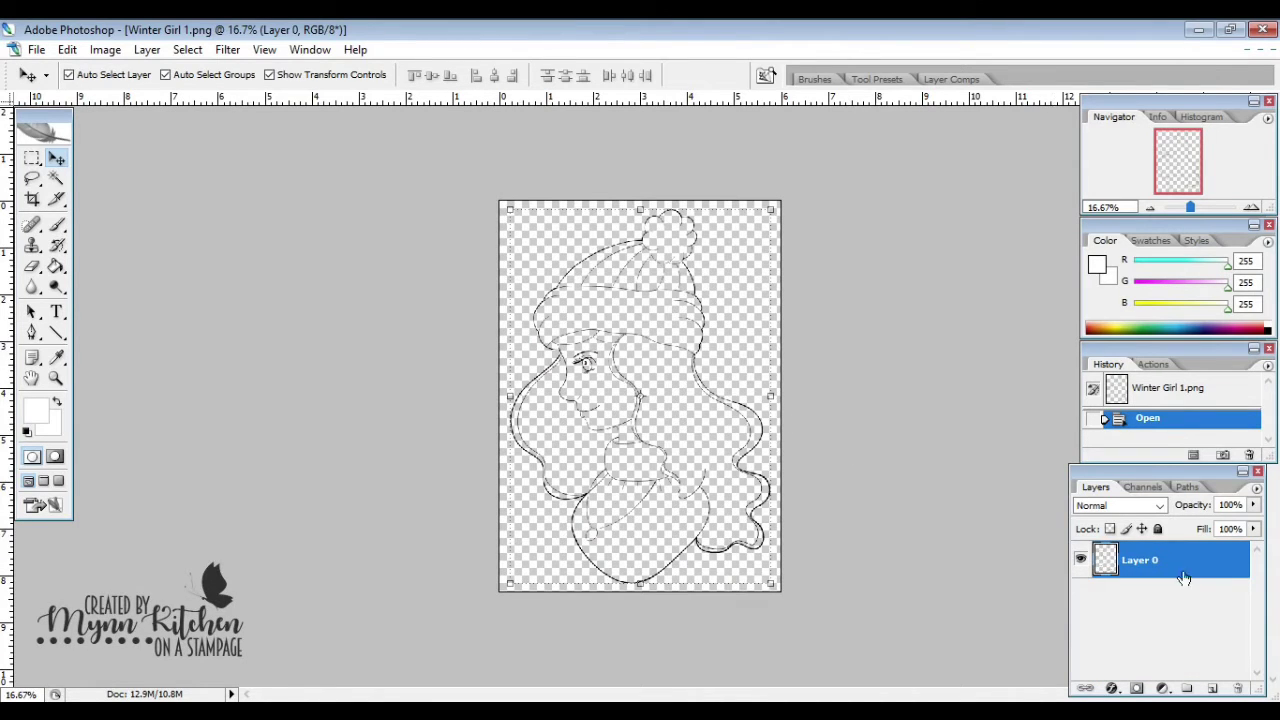
# Add a new layer beneath the Winter Girl line art and fill it with white using the Paint Bucket
pyautogui.click(1210, 690)
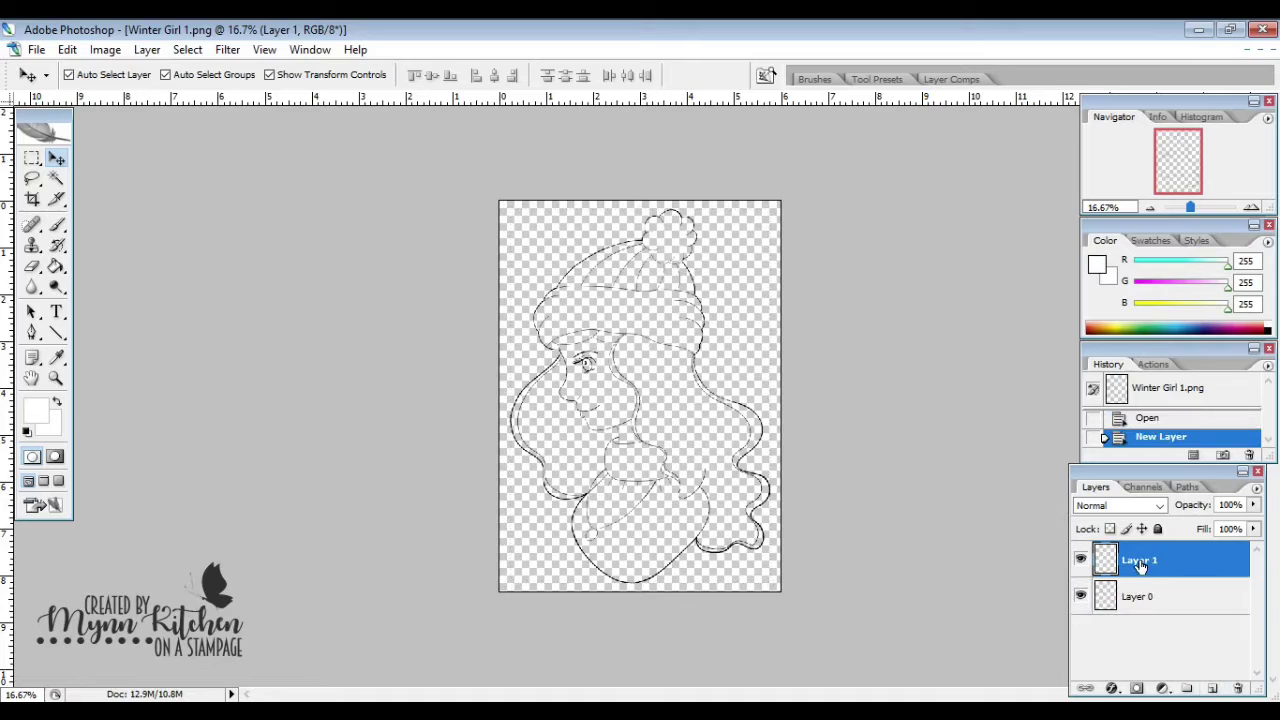
pyautogui.moveTo(1145, 556); pyautogui.dragTo(1150, 616)
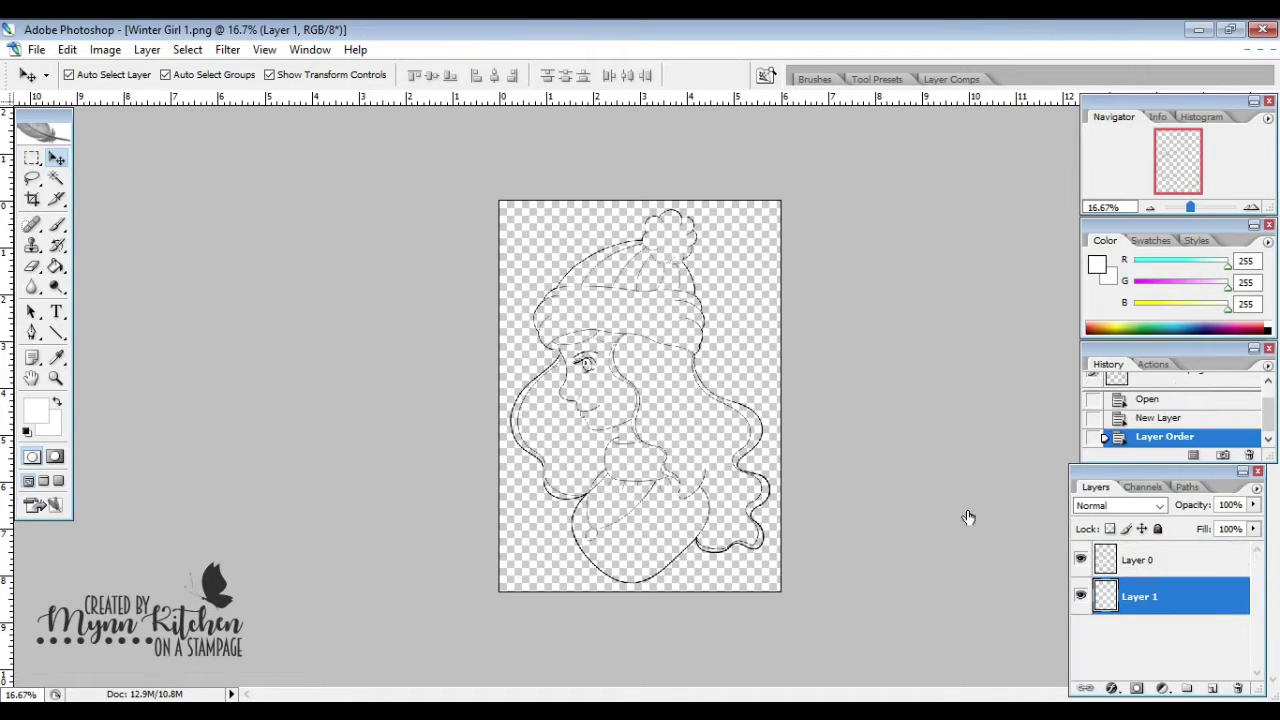
pyautogui.click(56, 268)
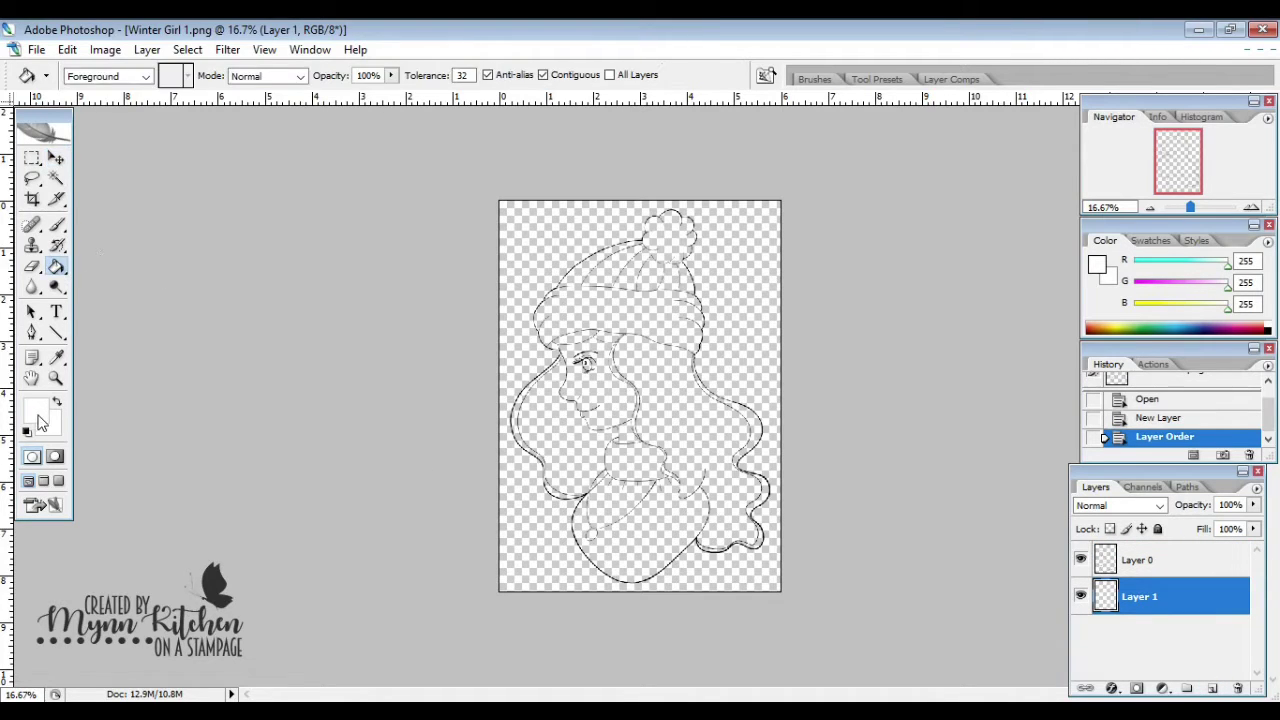
pyautogui.click(513, 292)
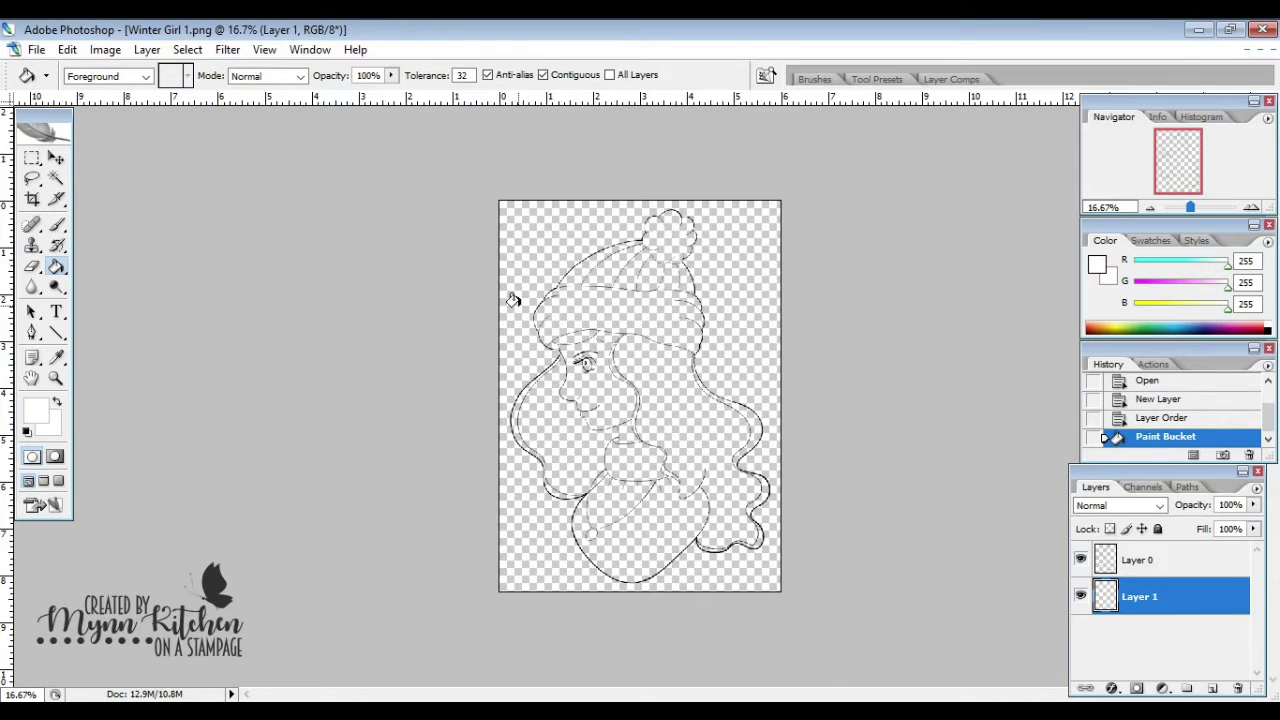
pyautogui.click(56, 158)
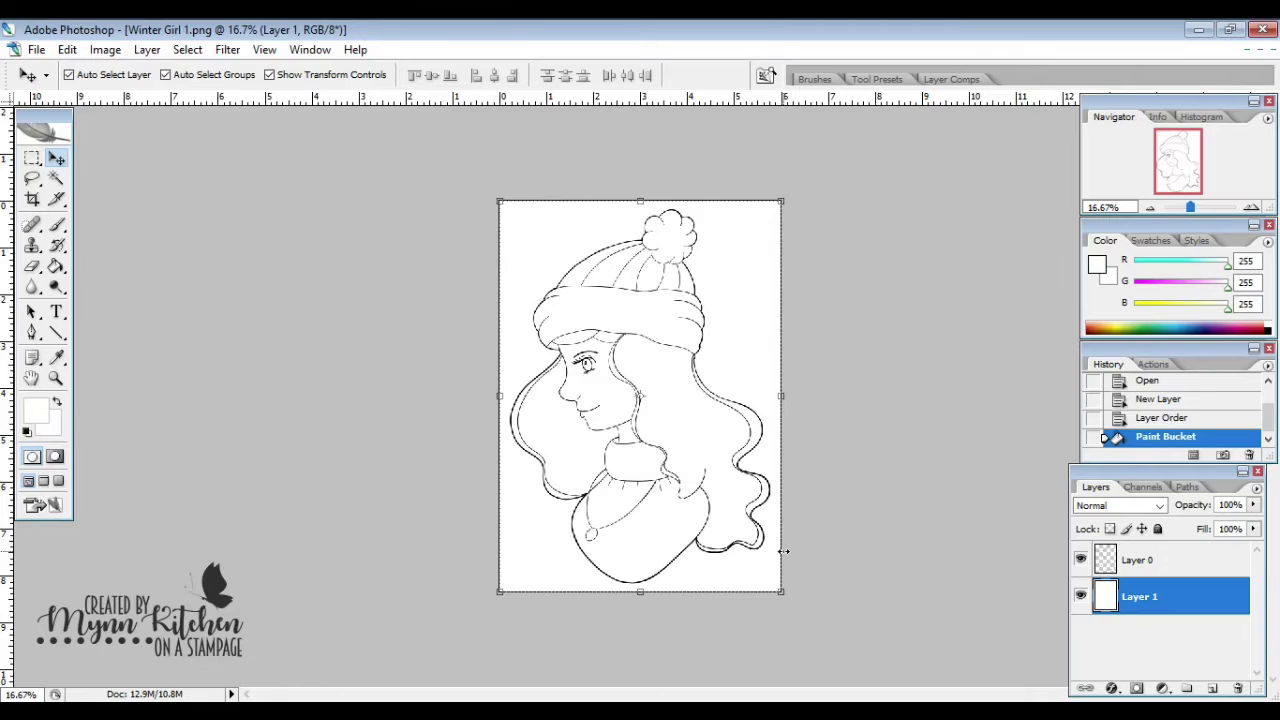
# Add a layer above the white background and set the foreground color to PANTONE 1205 C from the solid coated book
pyautogui.click(1212, 690)
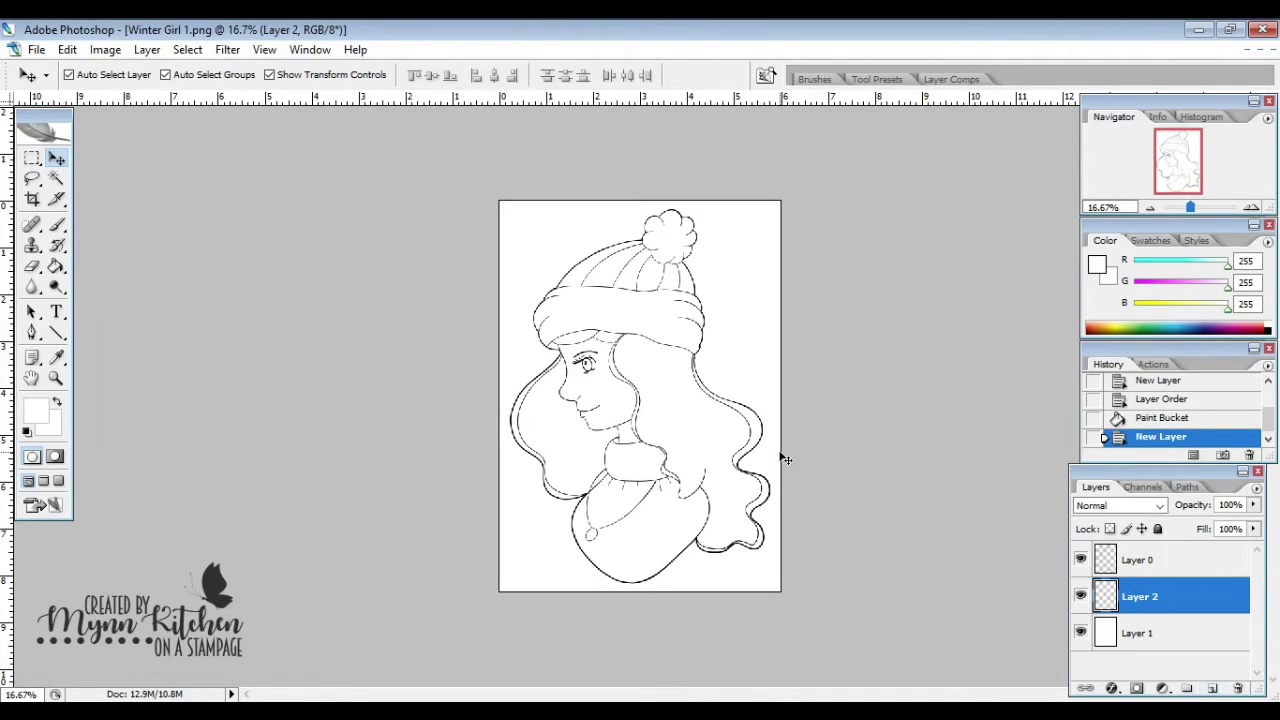
pyautogui.click(38, 412)
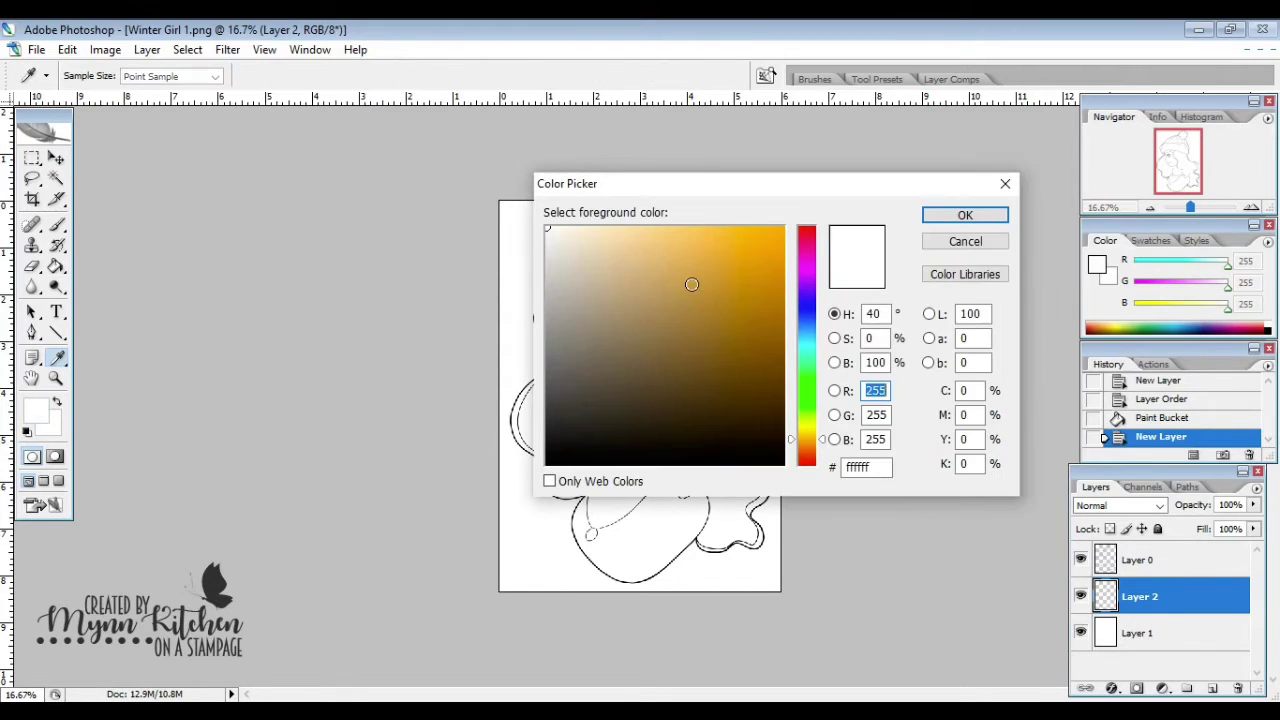
pyautogui.moveTo(633, 247)
pyautogui.mouseDown()
pyautogui.moveTo(640, 231)
pyautogui.moveTo(613, 228)
pyautogui.mouseUp()
pyautogui.click(965, 274)
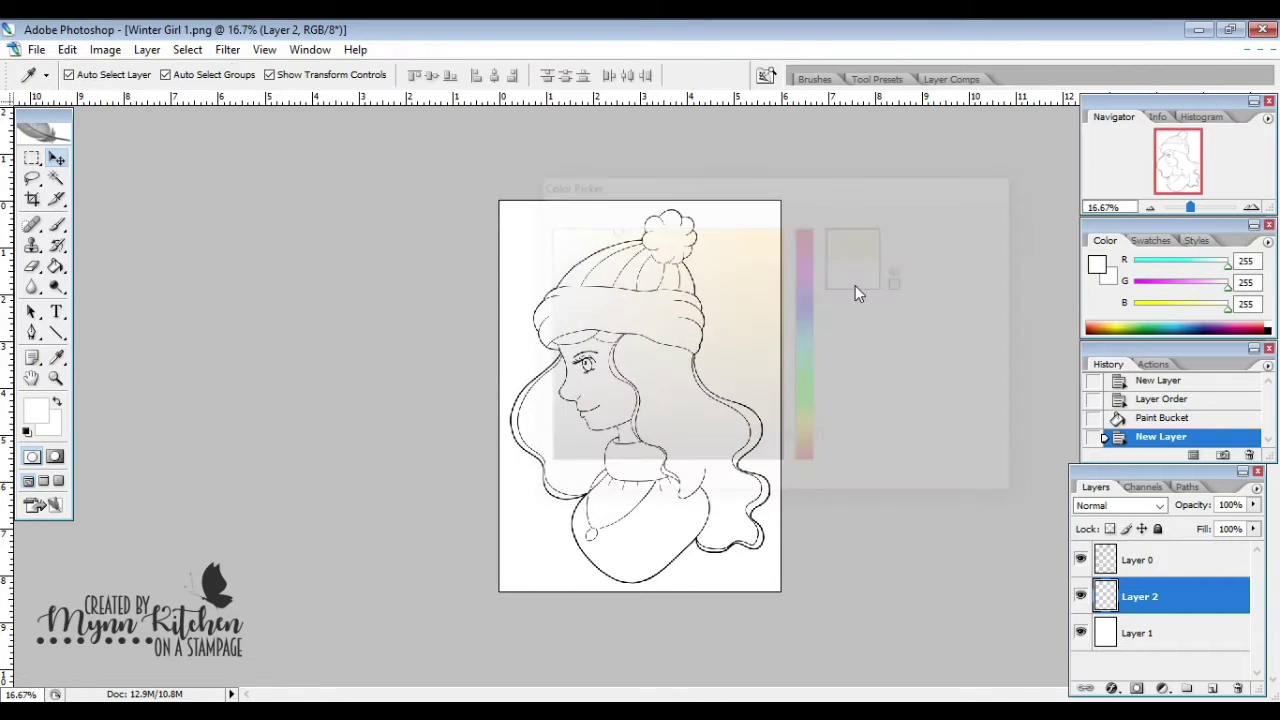
pyautogui.click(747, 253)
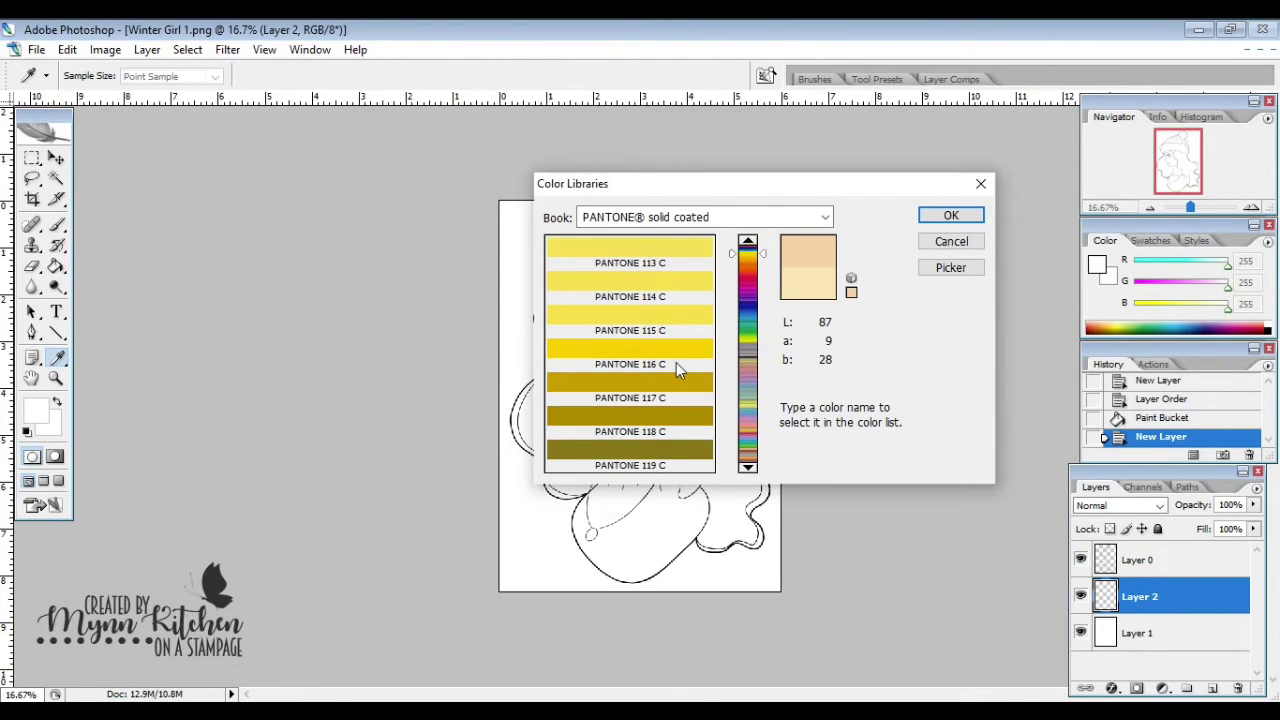
pyautogui.click(754, 467)
pyautogui.click(644, 245)
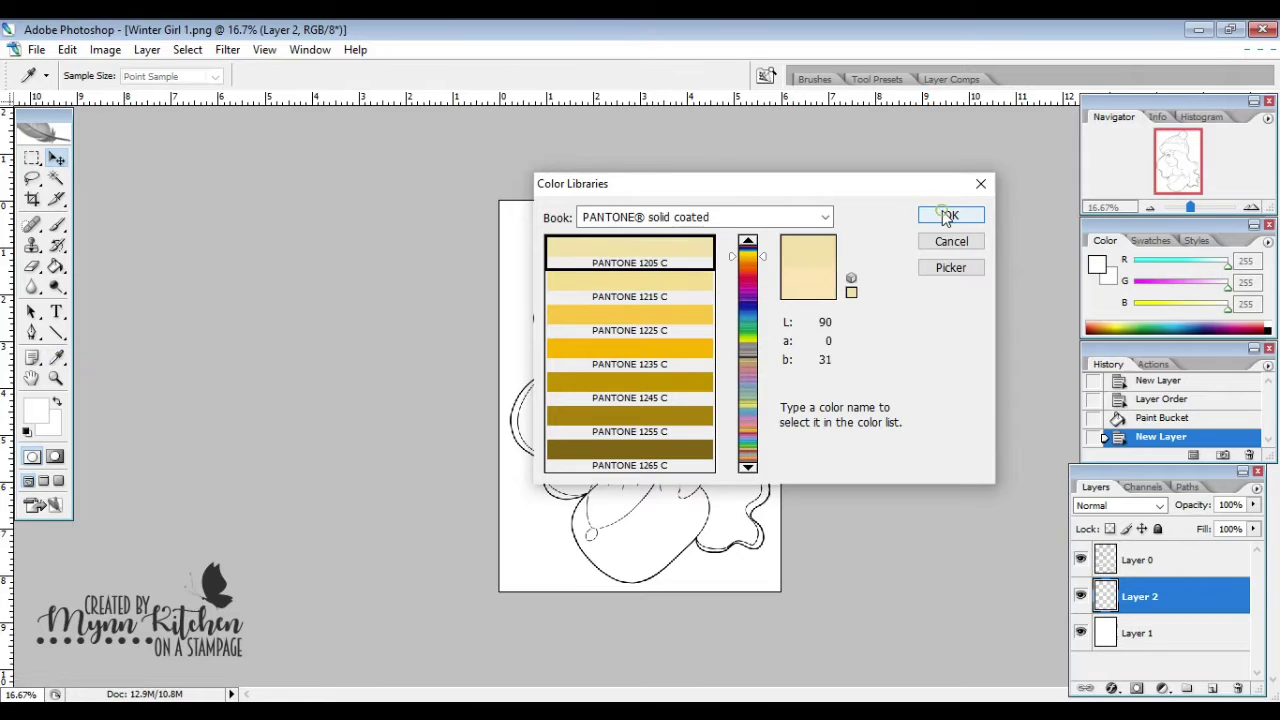
pyautogui.click(948, 215)
# Replace the brushes with the wg_ink_and_water_brushes set and choose the 1106 px Brush tip, reduced to 373 px
pyautogui.click(57, 226)
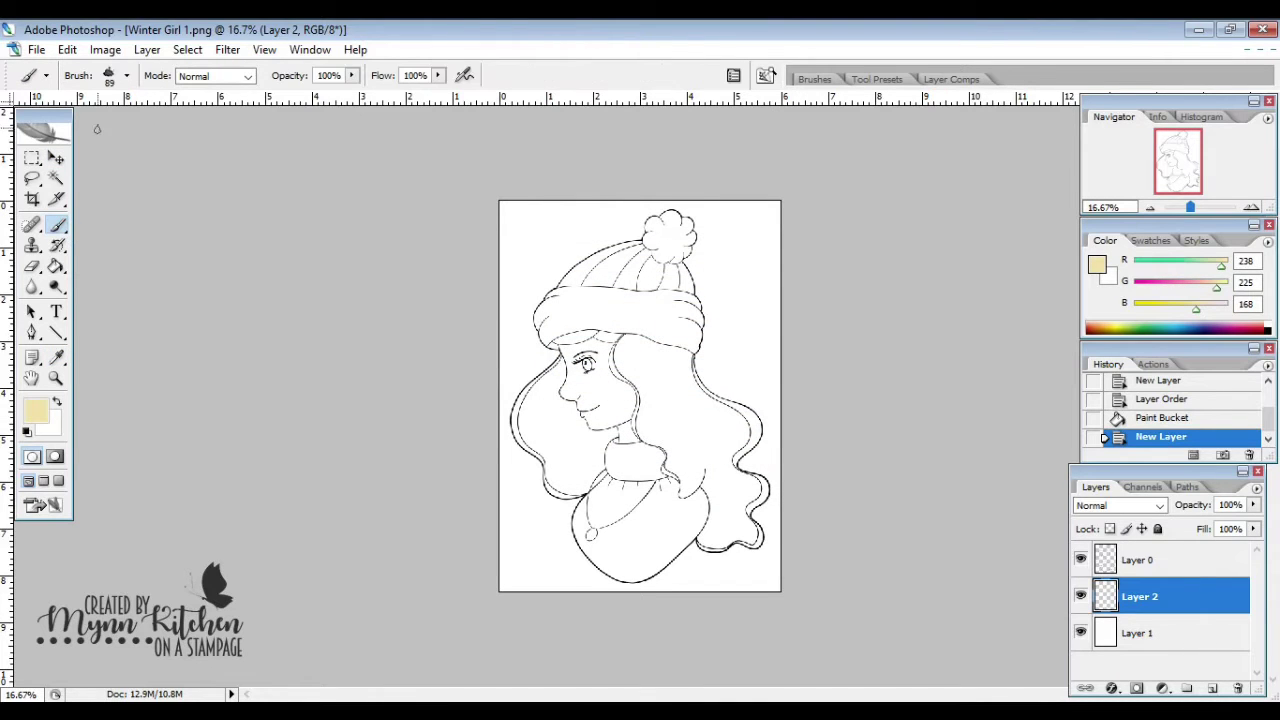
pyautogui.click(127, 78)
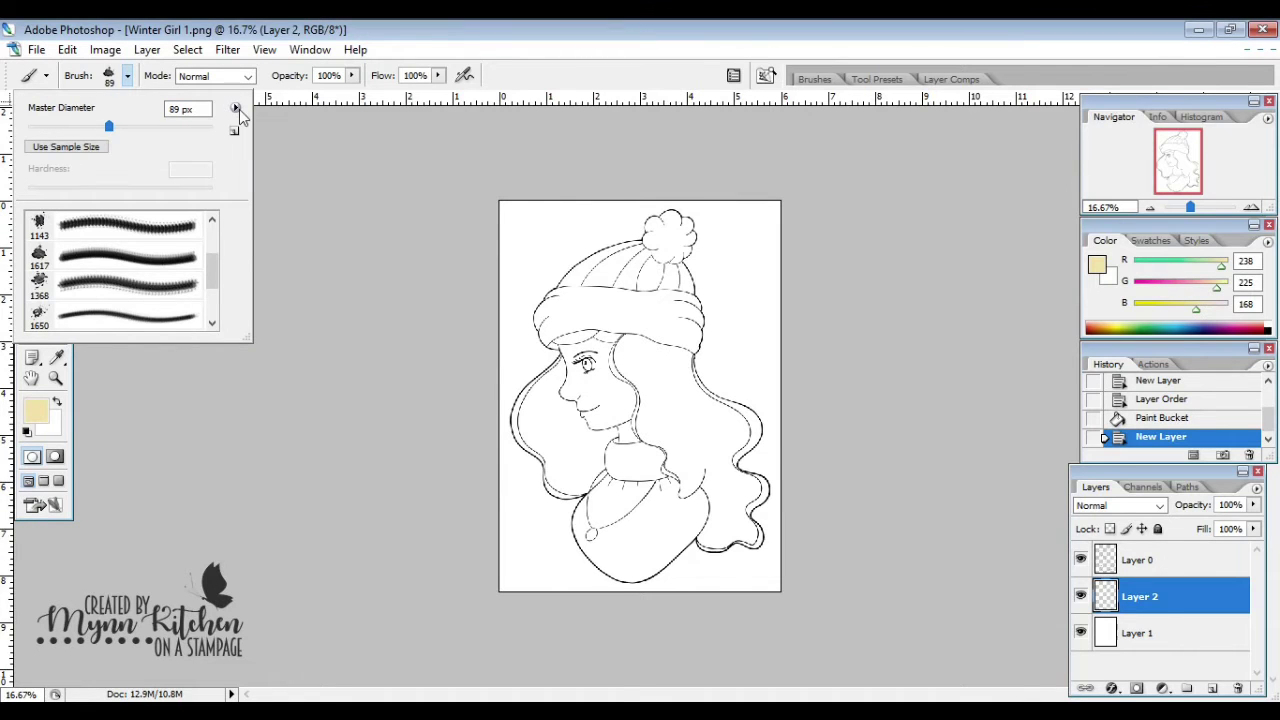
pyautogui.click(236, 109)
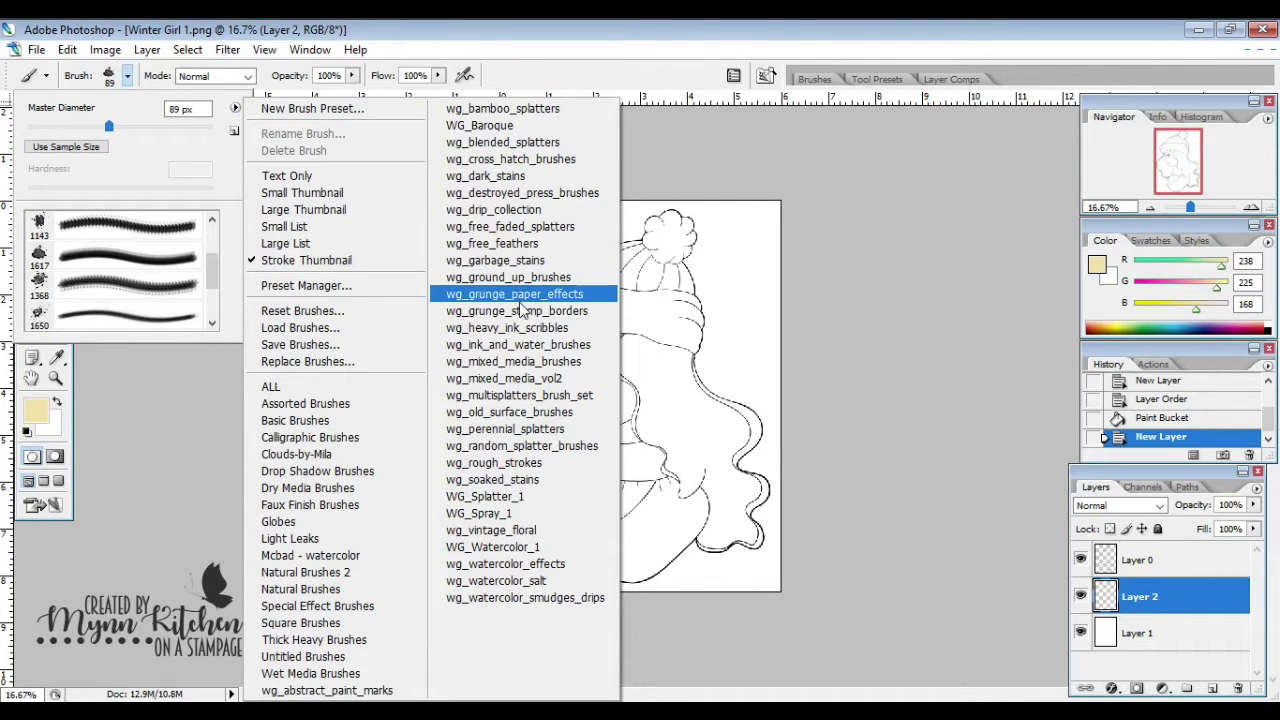
pyautogui.click(528, 348)
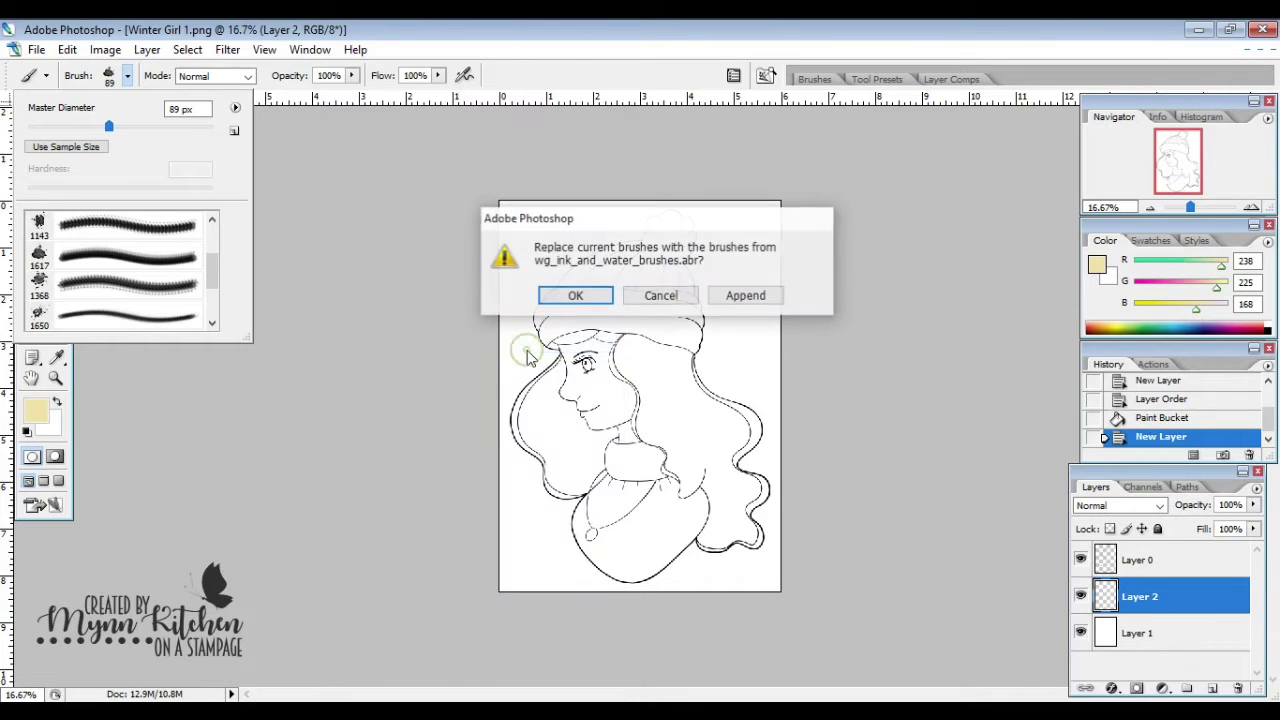
pyautogui.click(579, 297)
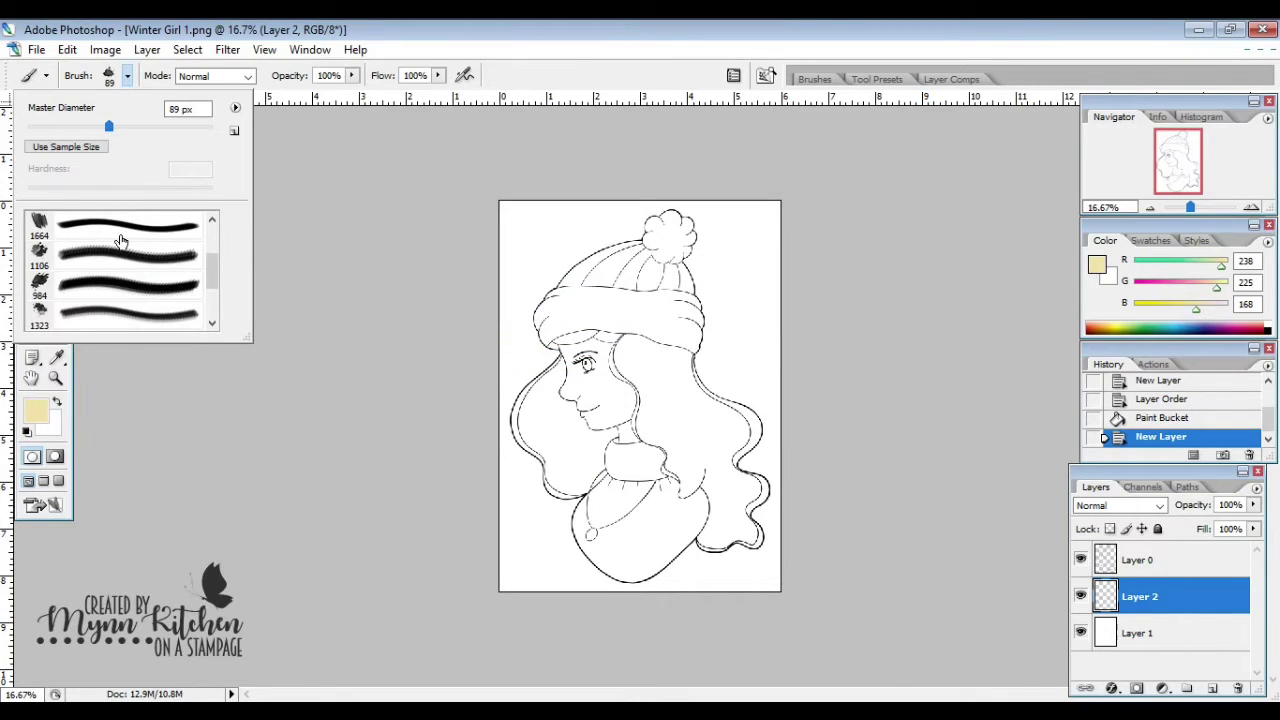
pyautogui.click(40, 262)
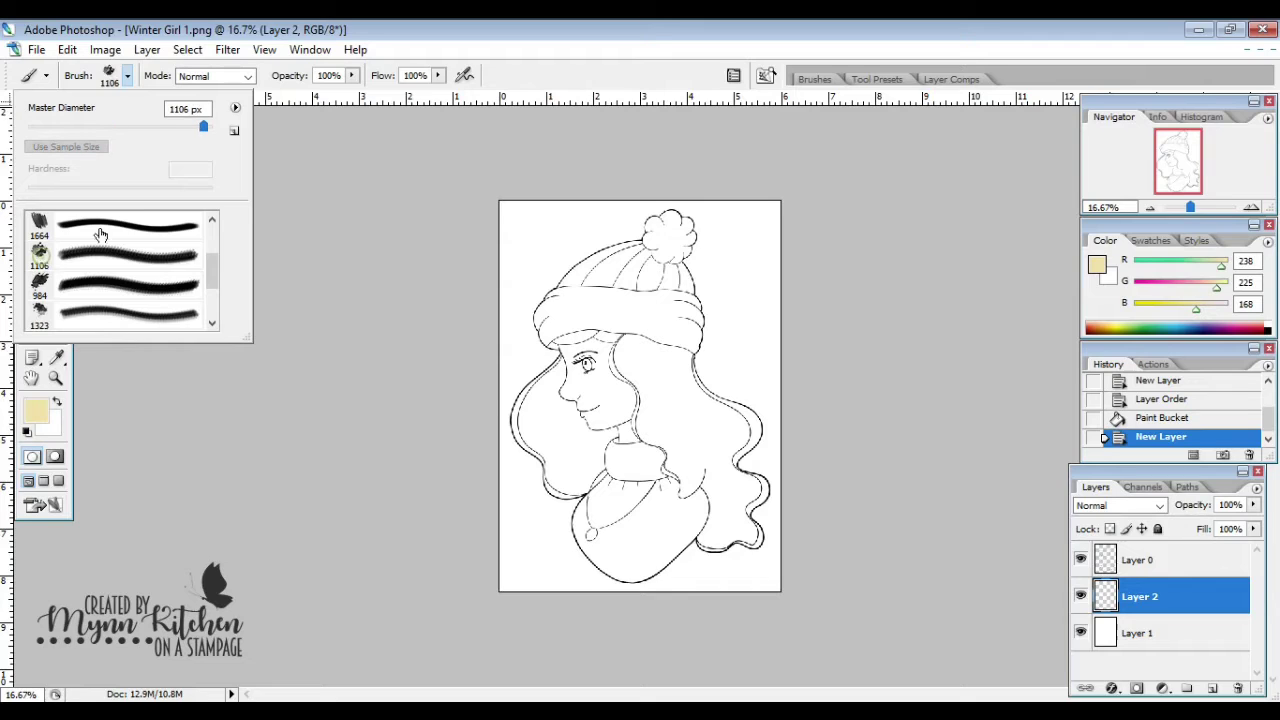
pyautogui.moveTo(206, 127); pyautogui.dragTo(182, 127)
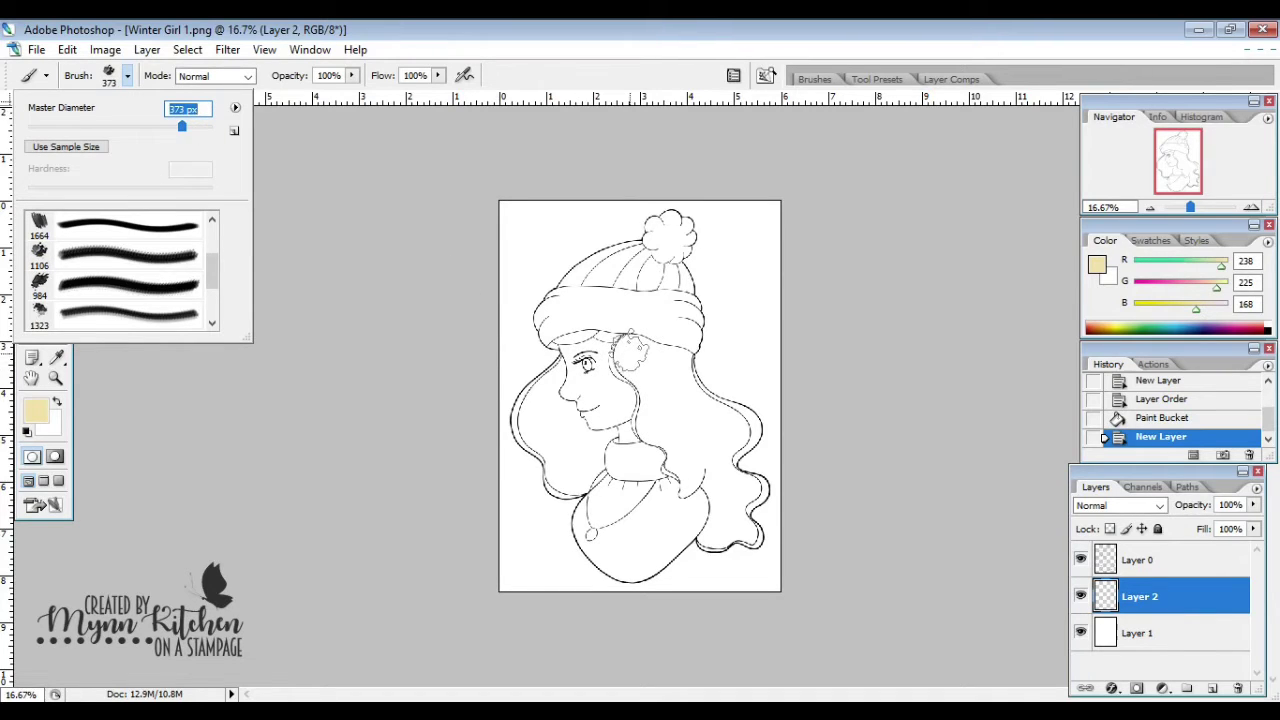
# Paint a pale yellow watercolor base over the girl's hair on both sides of her face
pyautogui.click(630, 353)
pyautogui.click(631, 362)
pyautogui.click(643, 375)
pyautogui.moveTo(642, 374)
pyautogui.mouseDown()
pyautogui.moveTo(679, 468)
pyautogui.moveTo(716, 476)
pyautogui.moveTo(716, 534)
pyautogui.moveTo(750, 532)
pyautogui.moveTo(756, 488)
pyautogui.moveTo(728, 465)
pyautogui.moveTo(747, 427)
pyautogui.moveTo(702, 408)
pyautogui.moveTo(682, 369)
pyautogui.moveTo(657, 356)
pyautogui.moveTo(670, 397)
pyautogui.moveTo(712, 458)
pyautogui.mouseUp()
pyautogui.moveTo(548, 365)
pyautogui.mouseDown()
pyautogui.moveTo(534, 432)
pyautogui.moveTo(526, 422)
pyautogui.moveTo(559, 415)
pyautogui.moveTo(572, 442)
pyautogui.moveTo(599, 442)
pyautogui.moveTo(575, 464)
pyautogui.moveTo(579, 454)
pyautogui.moveTo(575, 480)
pyautogui.moveTo(550, 455)
pyautogui.mouseUp()
# Add a new layer above the pale hair base and set the foreground color to PANTONE 129 C
pyautogui.click(1212, 689)
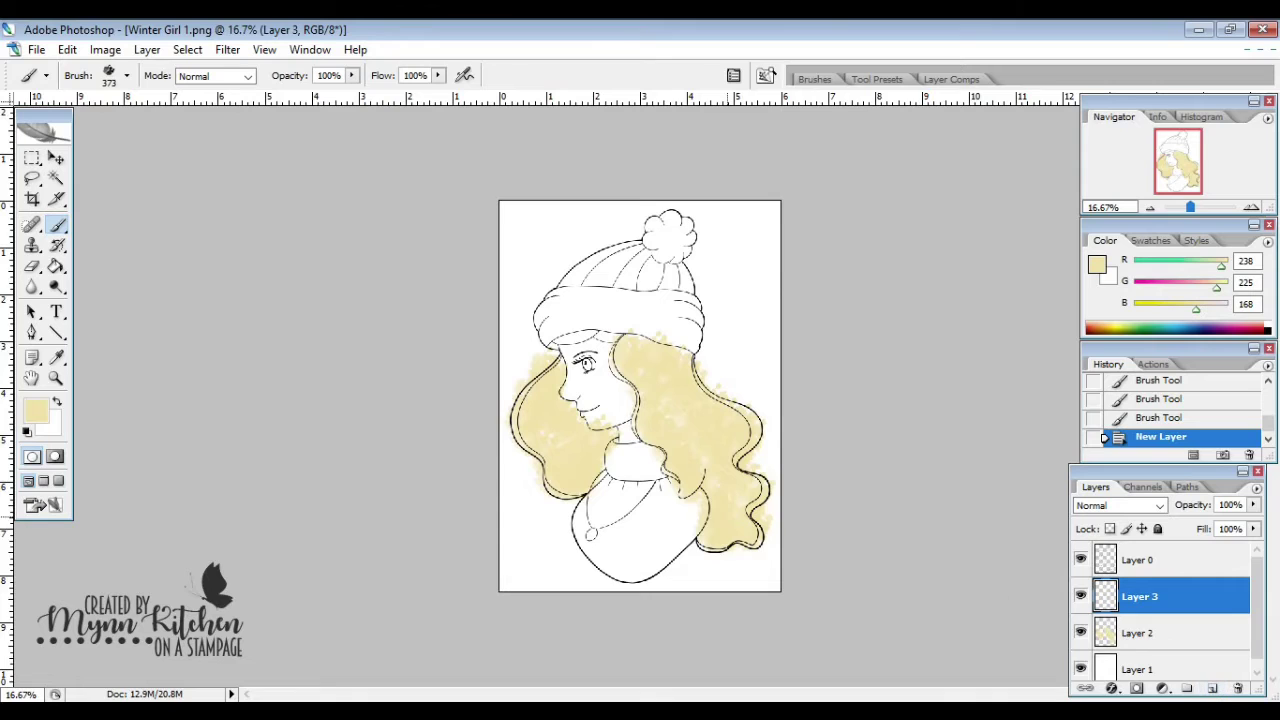
pyautogui.click(36, 410)
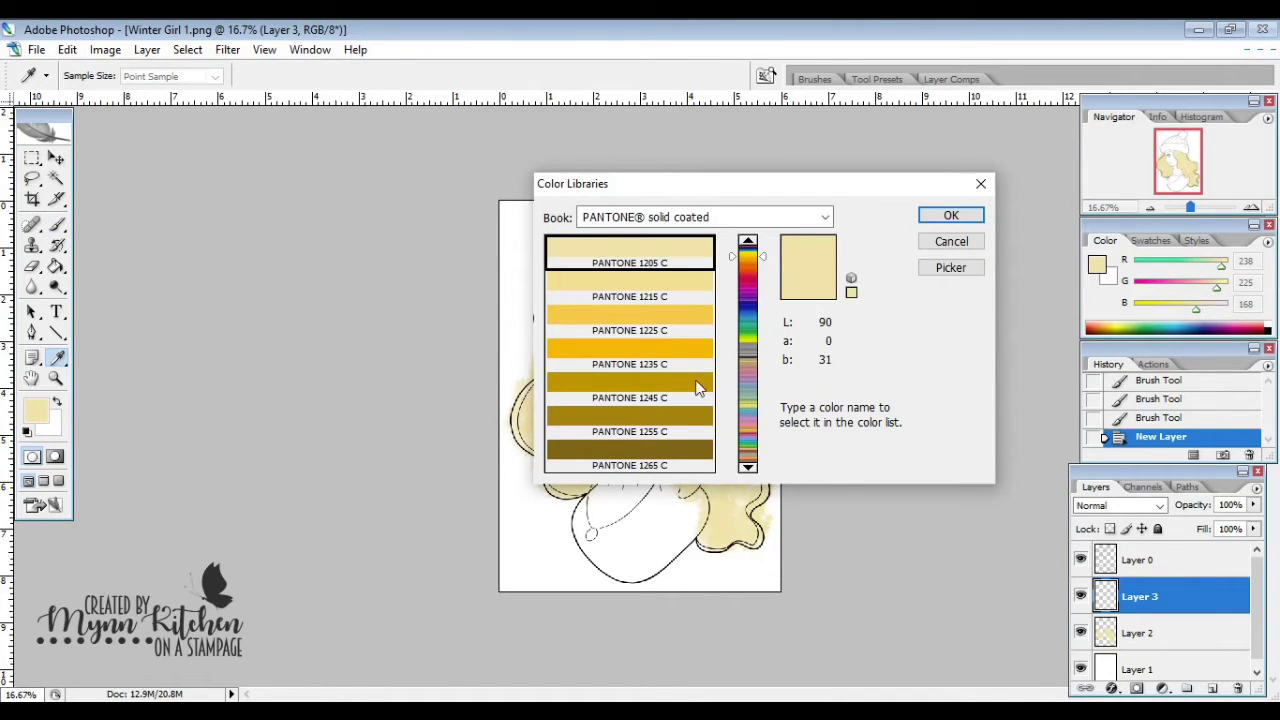
pyautogui.click(748, 467)
pyautogui.click(748, 467)
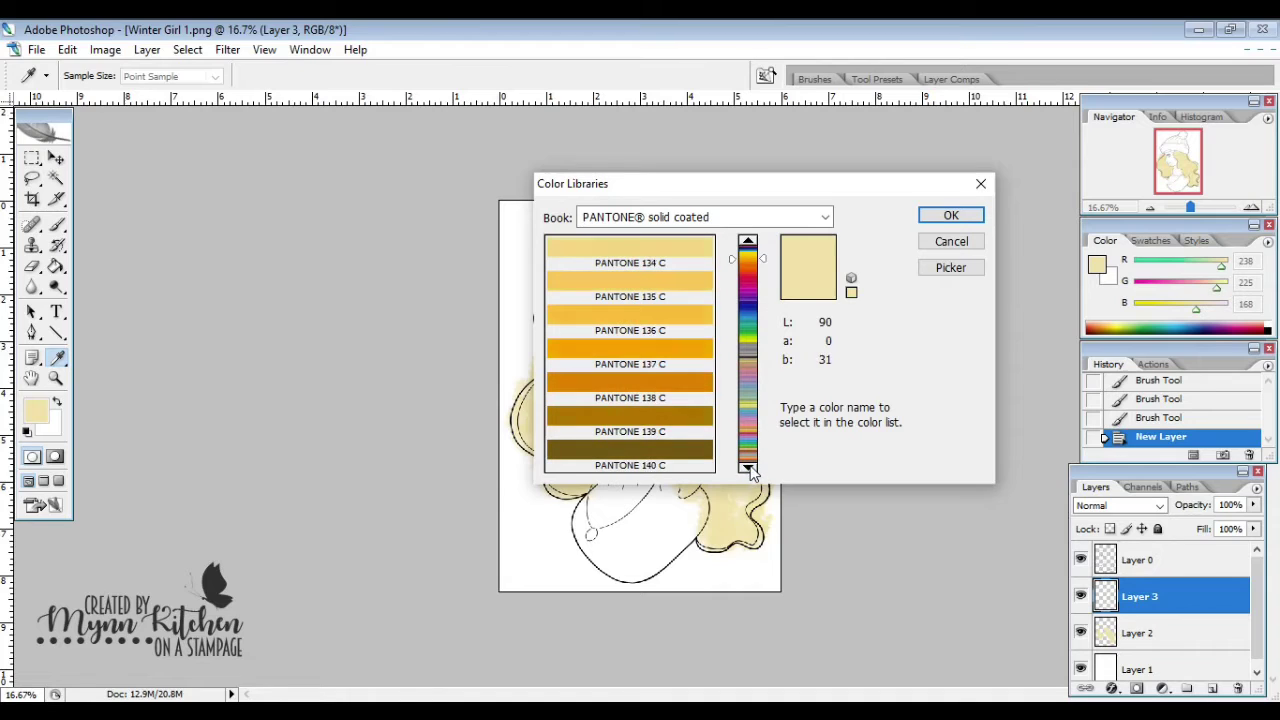
pyautogui.click(677, 255)
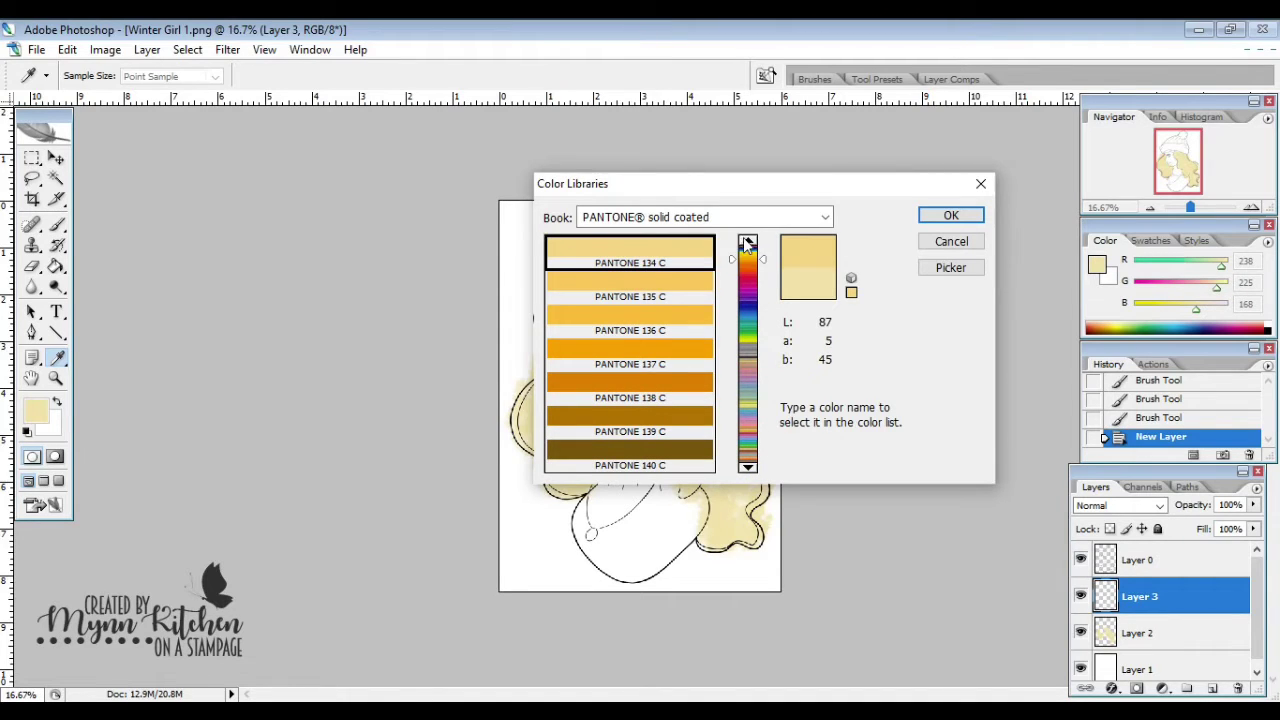
pyautogui.scroll(1, 713, 261)
pyautogui.click(680, 322)
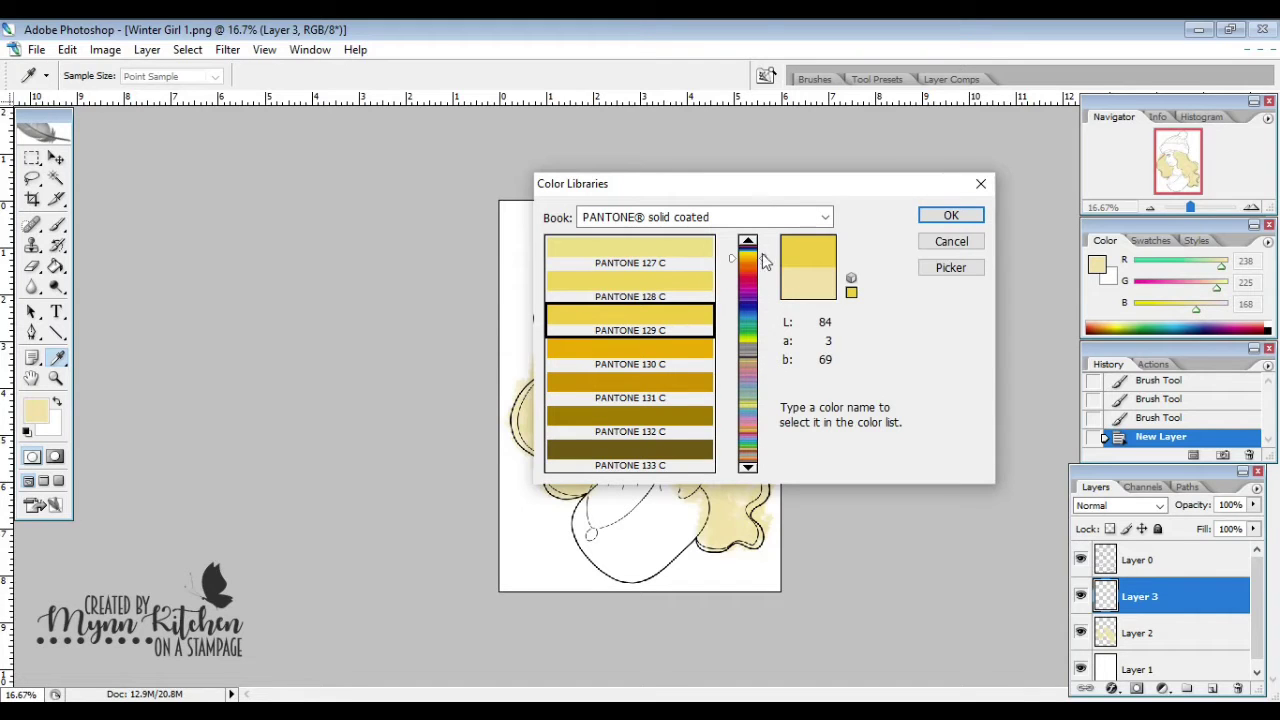
pyautogui.click(944, 219)
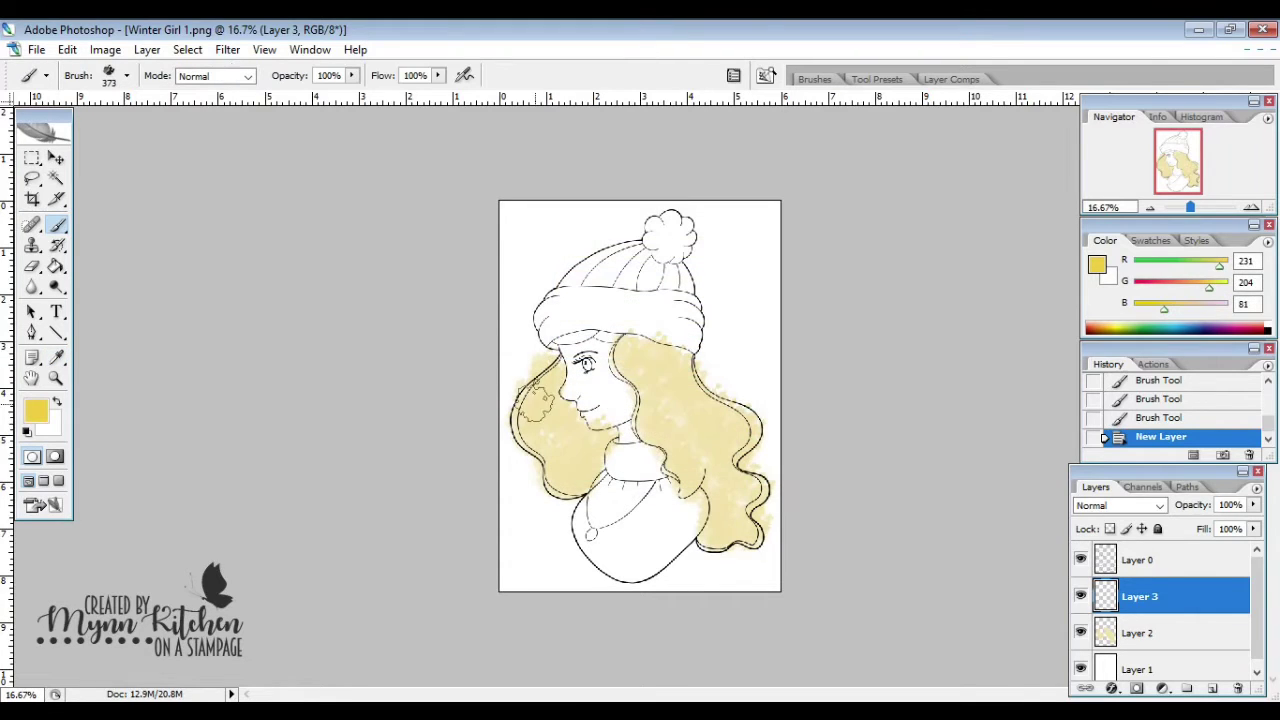
# Choose the 1323 px ink-and-water brush tip and set its diameter to 965 px
pyautogui.click(127, 78)
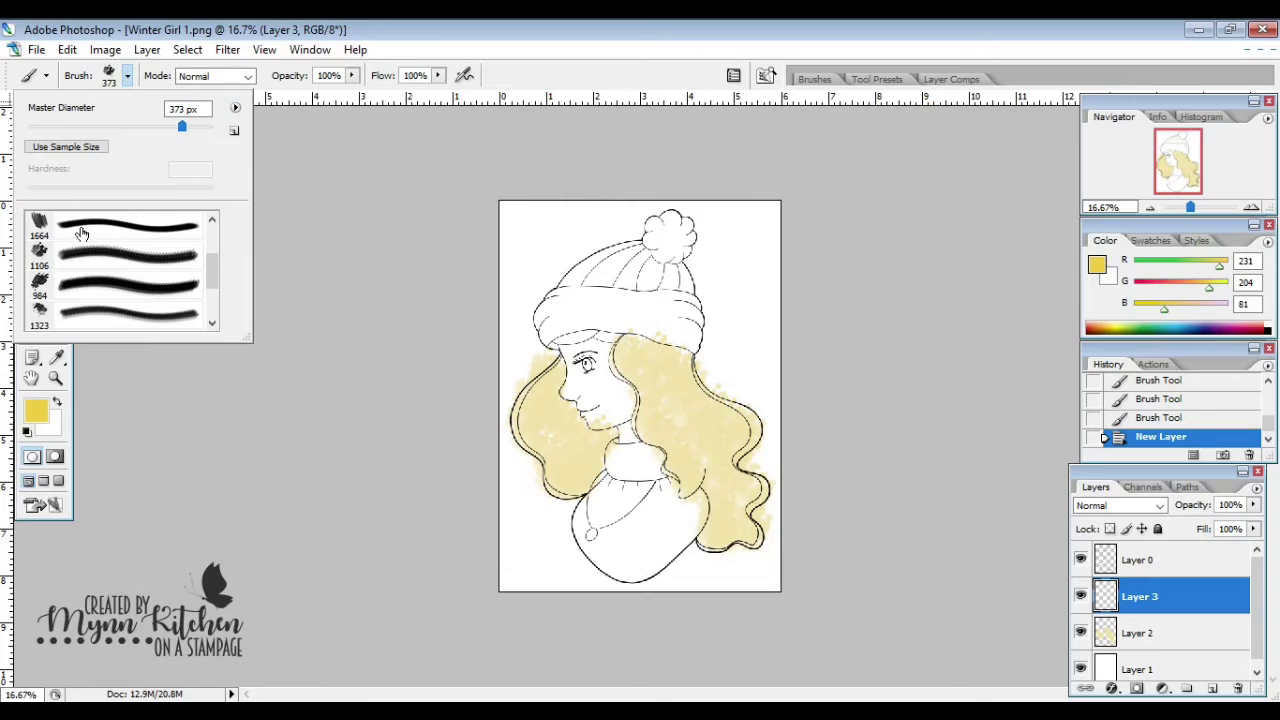
pyautogui.click(40, 326)
pyautogui.moveTo(181, 133); pyautogui.dragTo(194, 128)
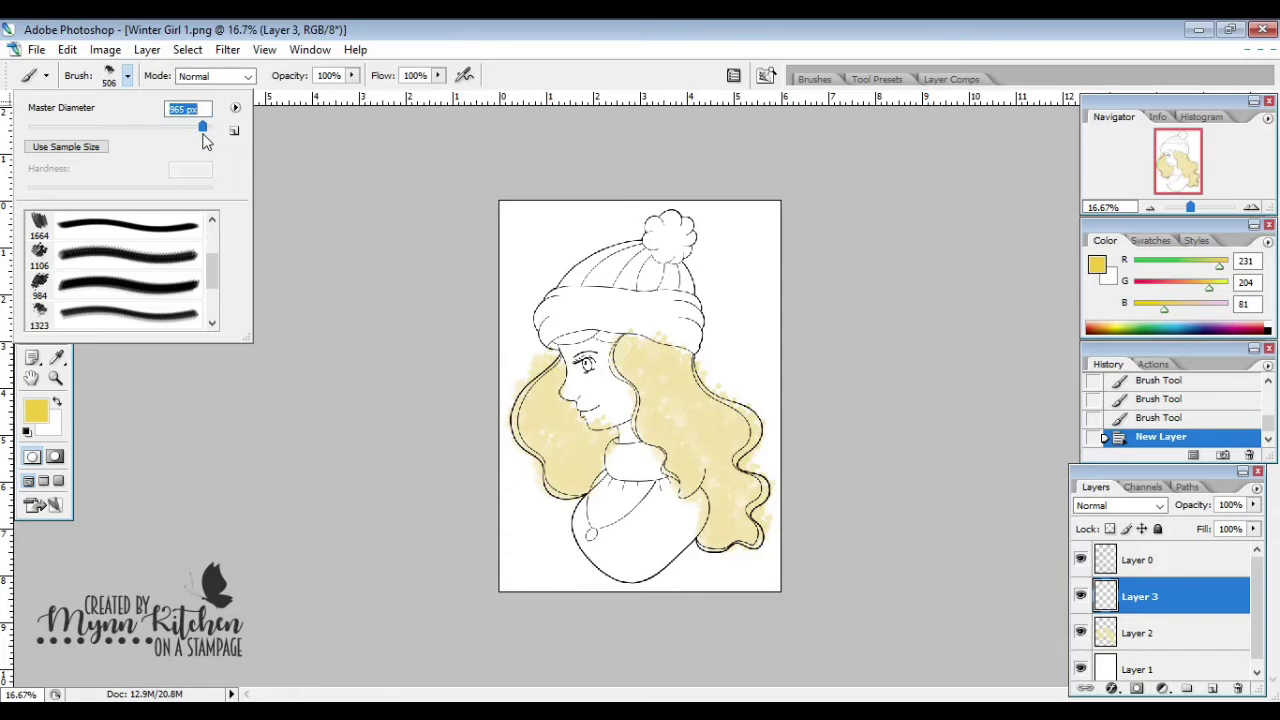
# Stamp the deeper yellow over the long hair behind the face, from under the hat down to the curls
pyautogui.click(686, 388)
pyautogui.click(674, 385)
pyautogui.click(652, 378)
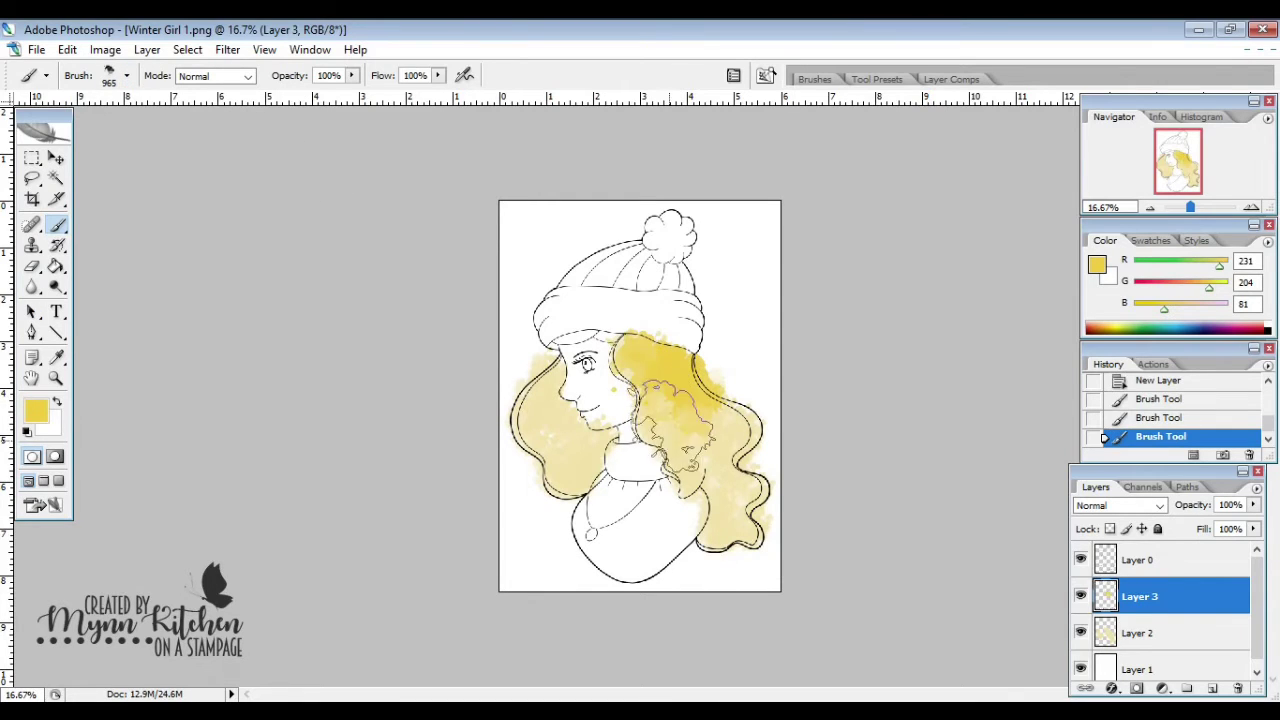
pyautogui.click(674, 429)
pyautogui.click(695, 458)
pyautogui.click(725, 433)
pyautogui.click(740, 468)
pyautogui.click(727, 508)
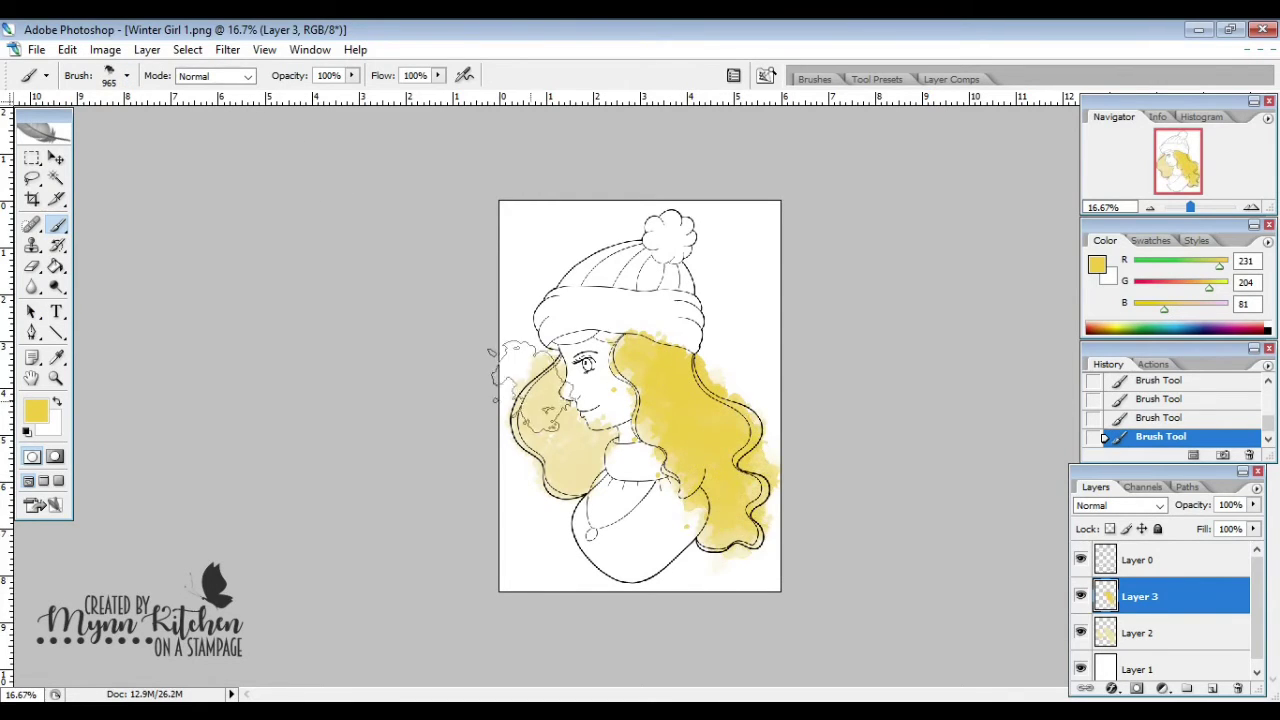
# Stamp the deeper yellow over the hair in front of the face, reducing the brush to 424 px near the hat
pyautogui.click(541, 436)
pyautogui.click(558, 457)
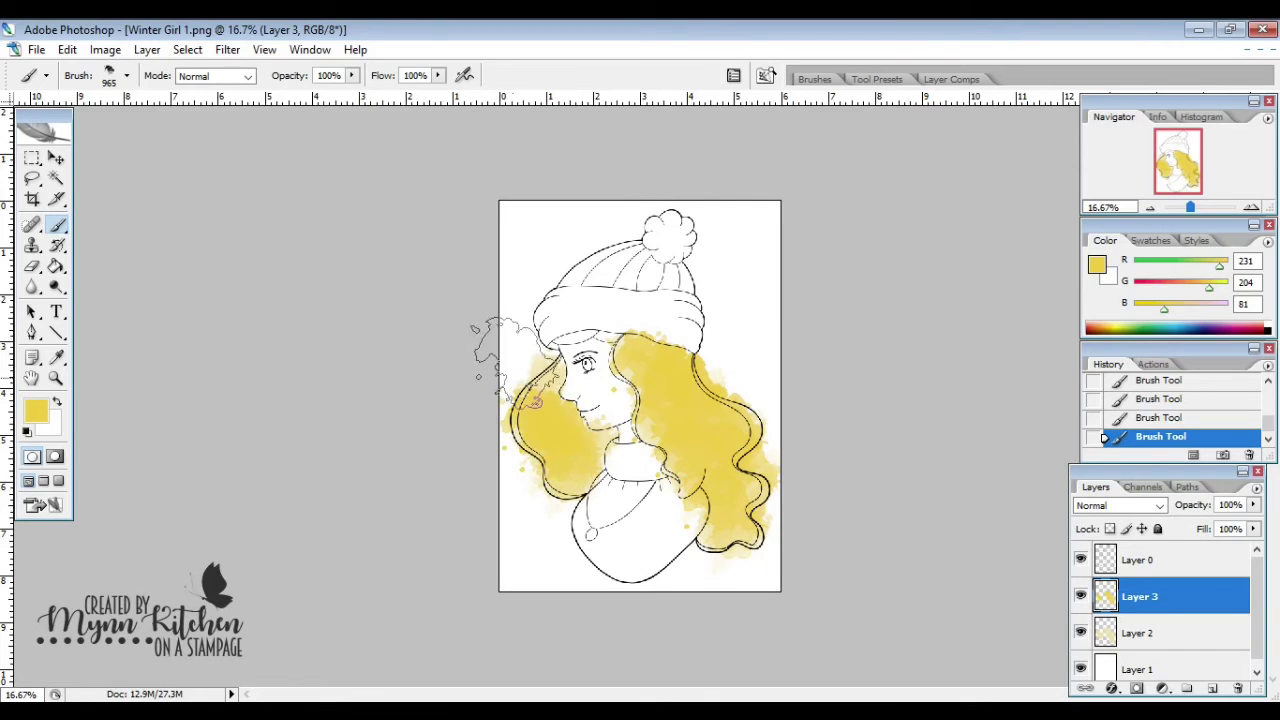
pyautogui.click(126, 75)
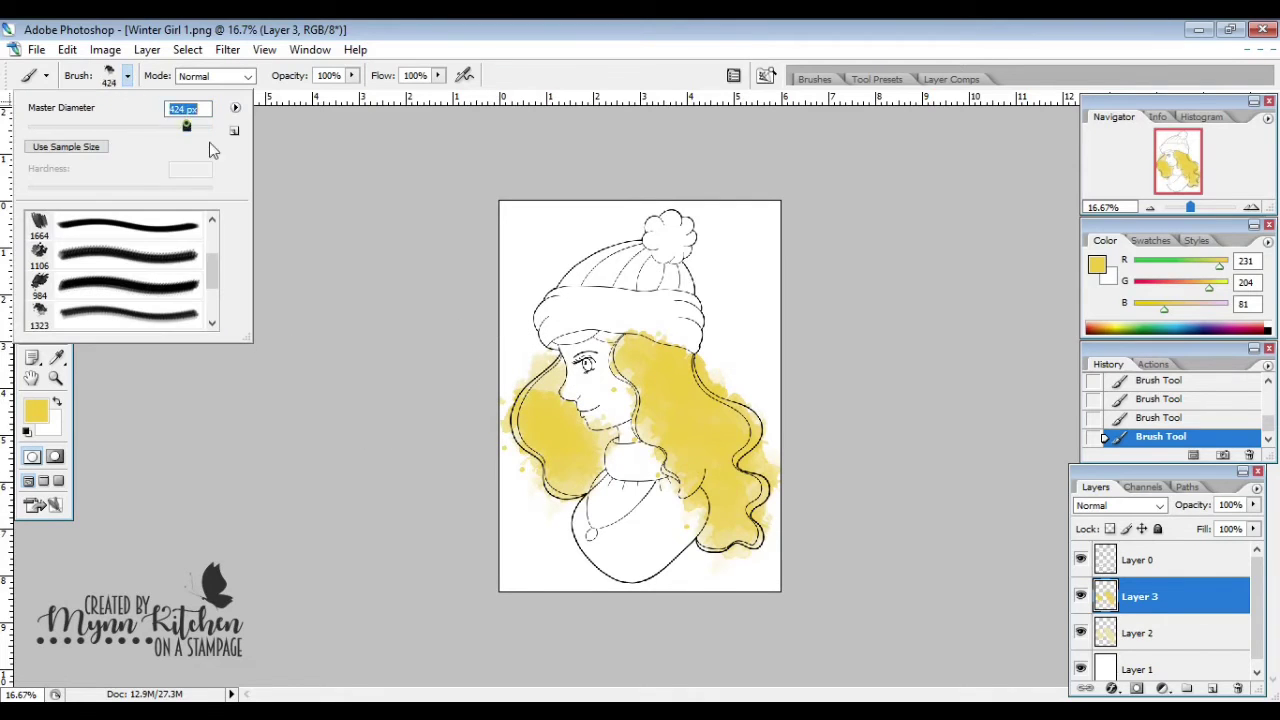
pyautogui.click(553, 377)
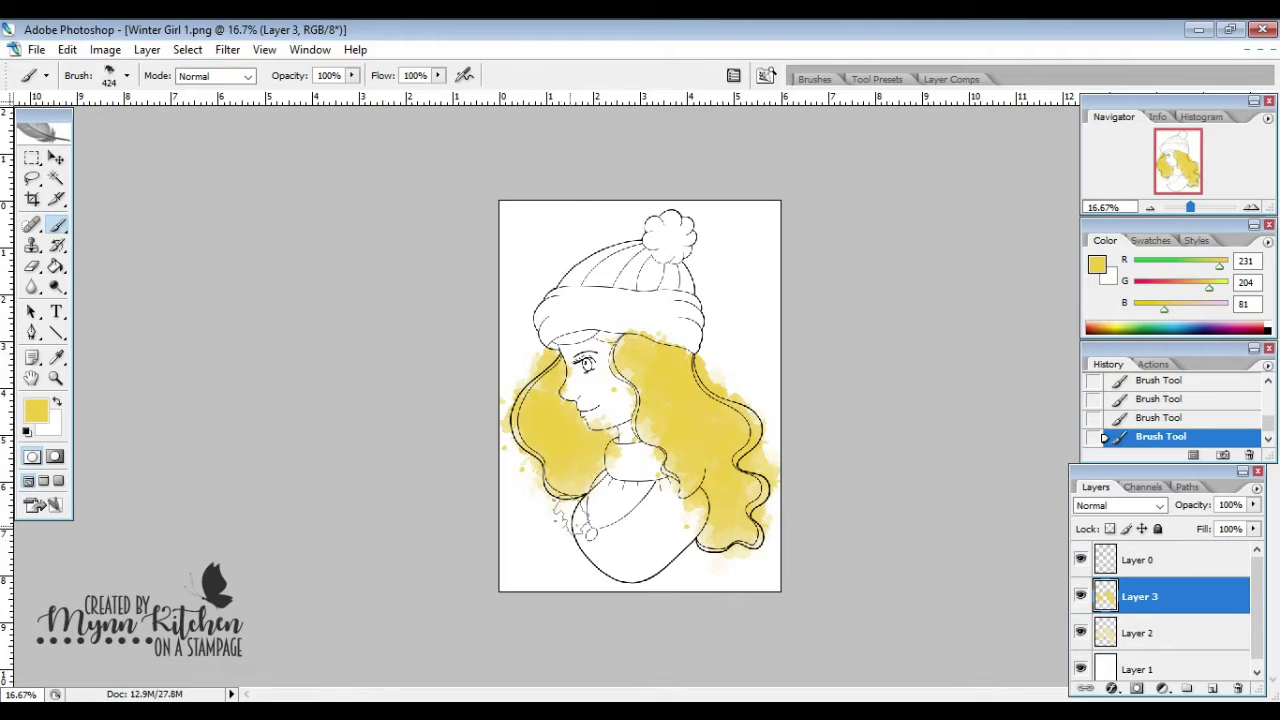
# Add another layer above the yellow hair and set the foreground color to PANTONE 130 C
pyautogui.click(1212, 689)
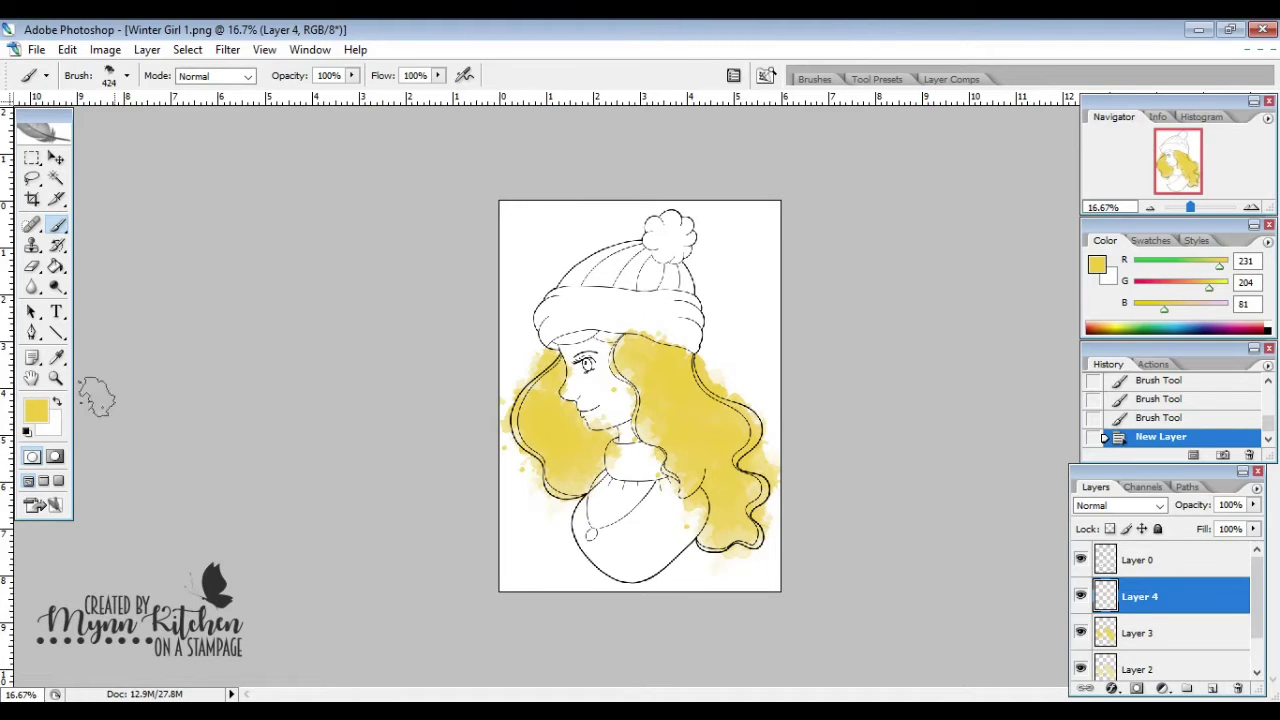
pyautogui.click(36, 418)
pyautogui.click(672, 362)
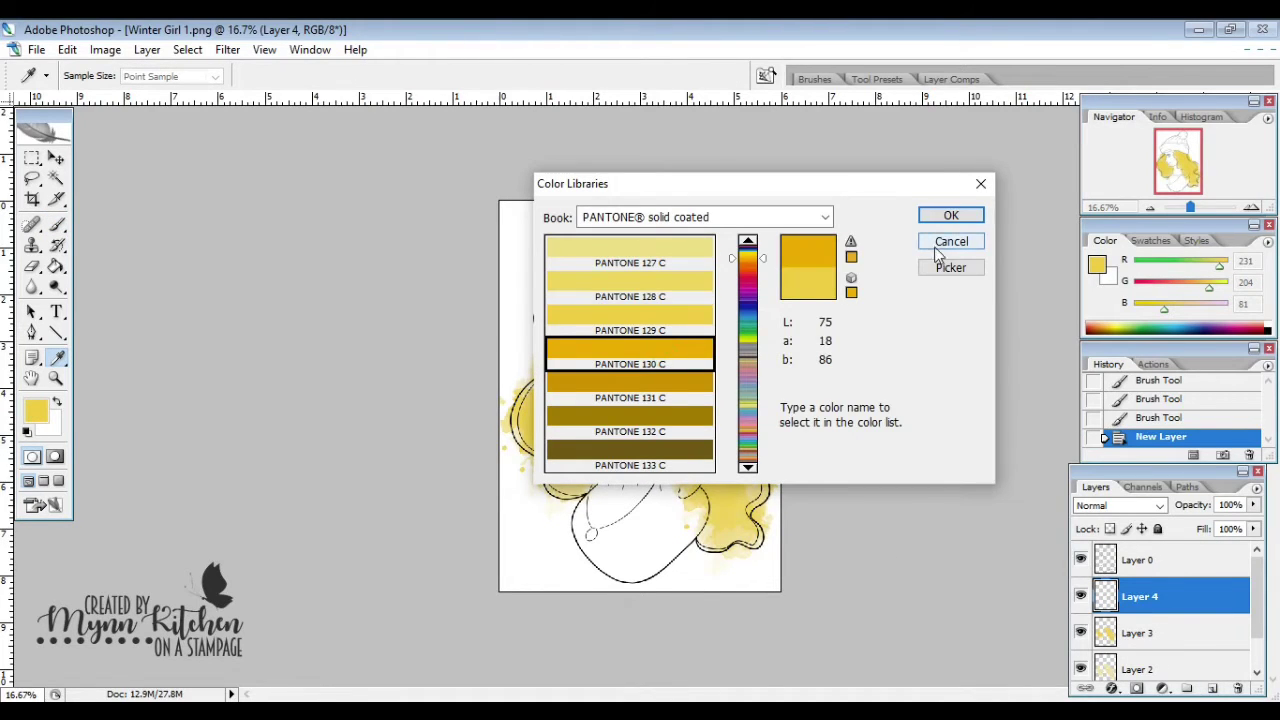
pyautogui.click(951, 213)
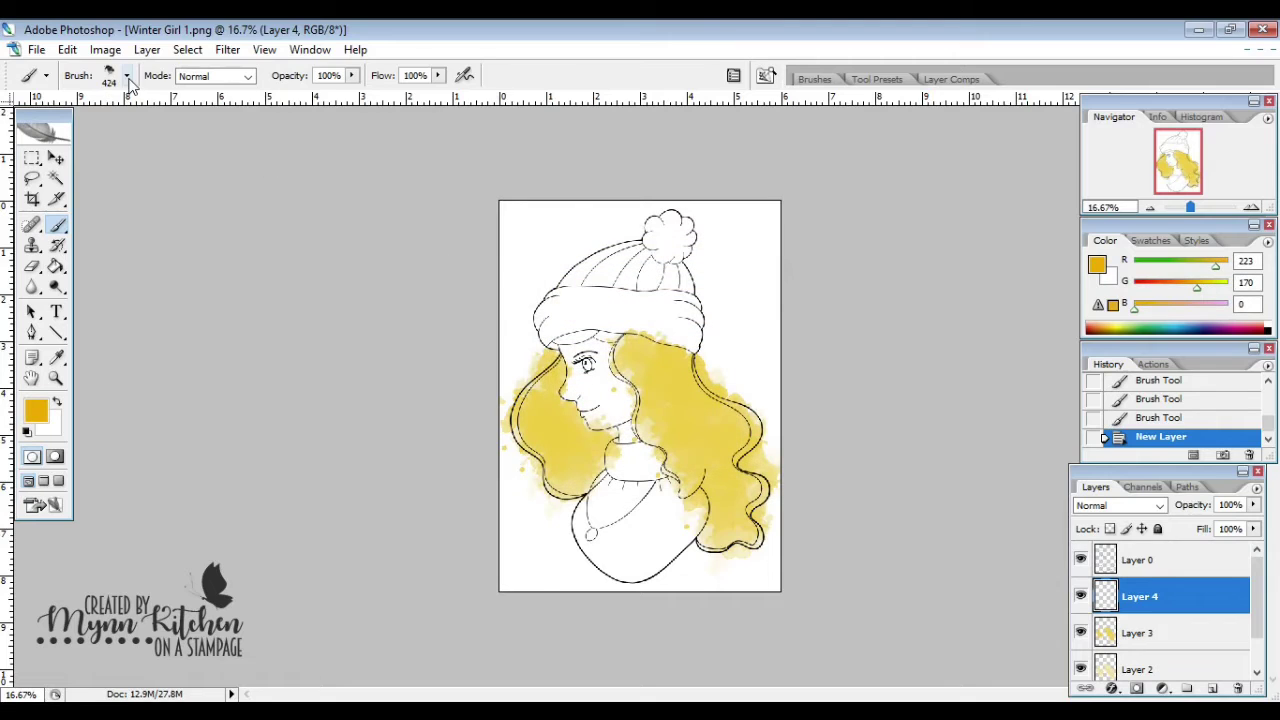
# Choose a different ink-and-water brush tip and set its diameter to 394 px
pyautogui.click(128, 78)
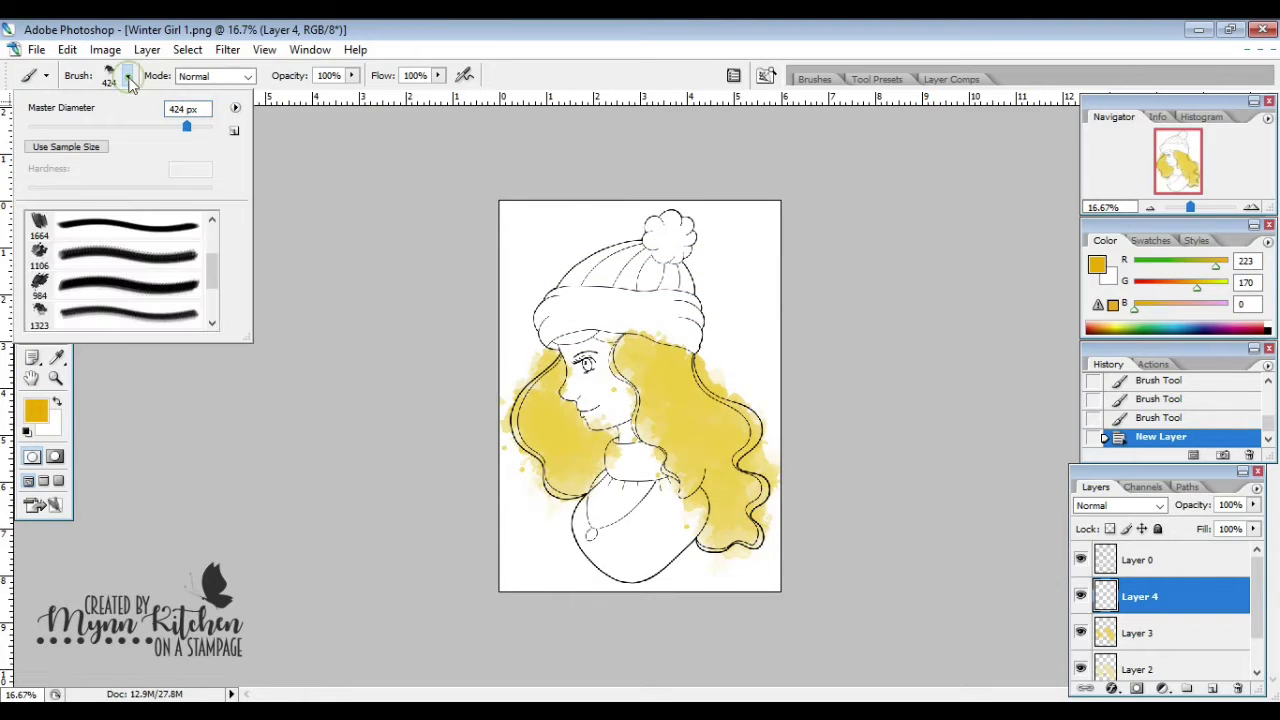
pyautogui.click(168, 288)
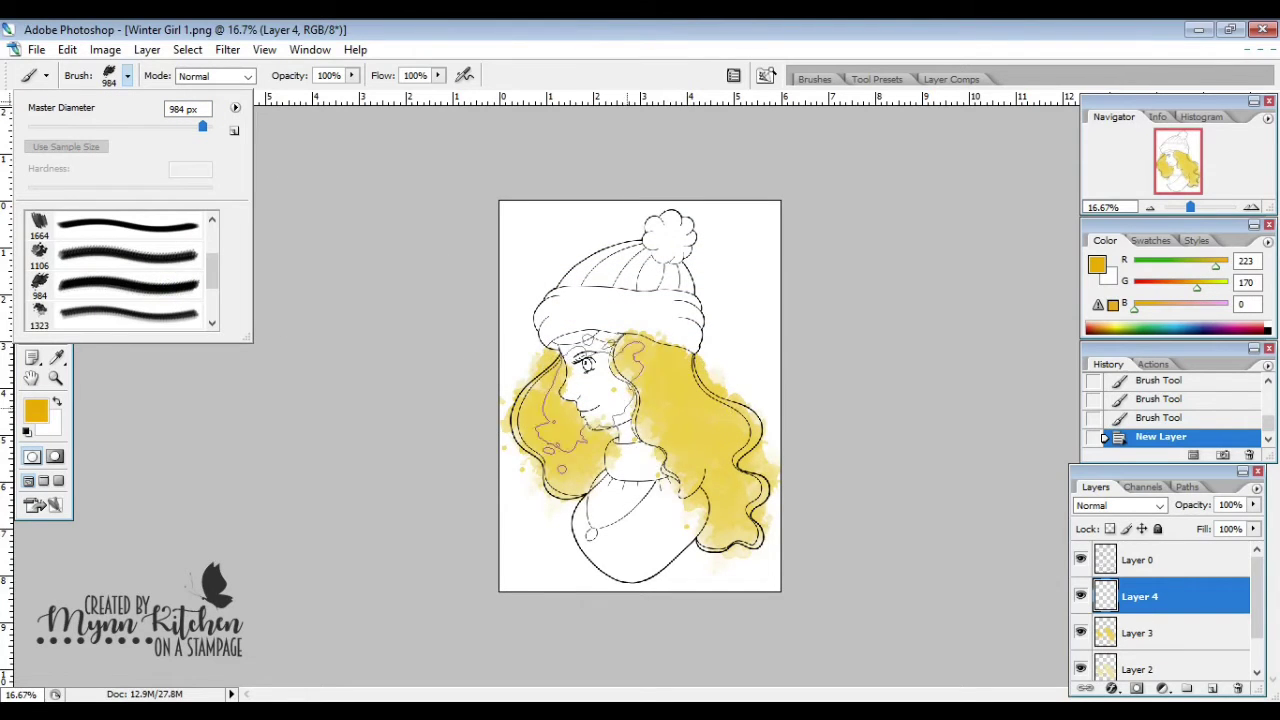
pyautogui.moveTo(211, 264); pyautogui.dragTo(209, 231)
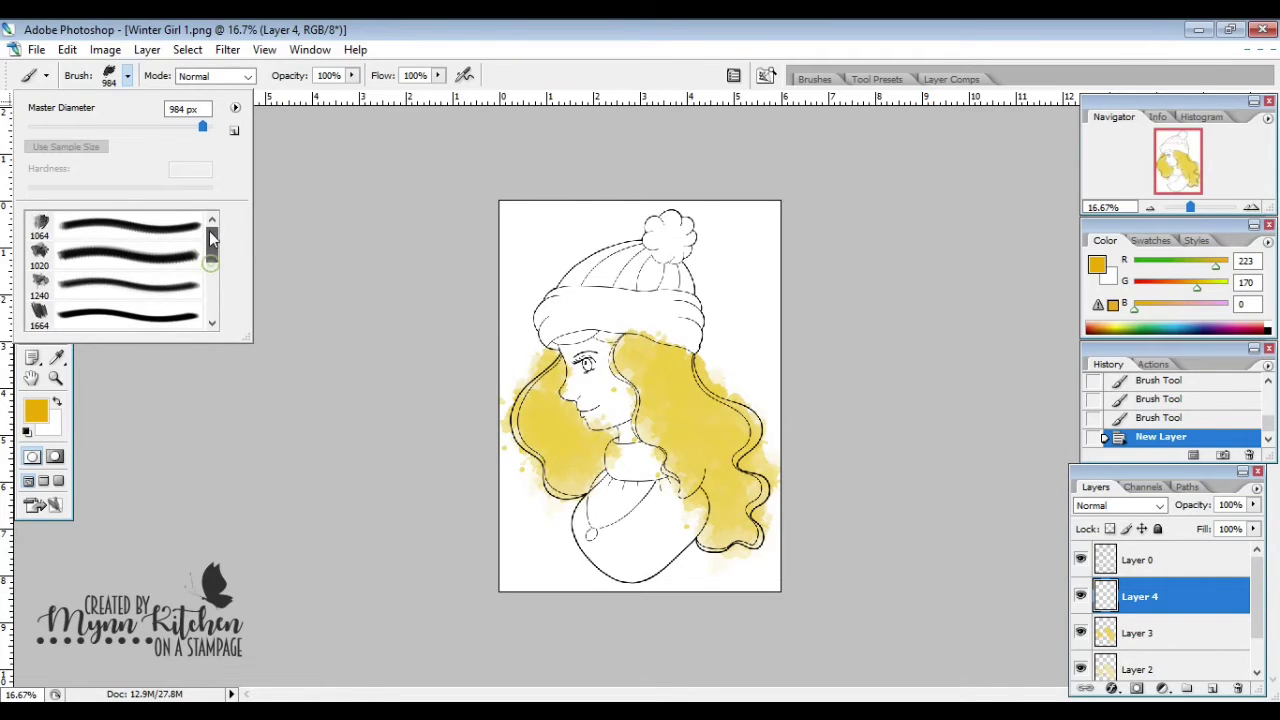
pyautogui.moveTo(202, 126); pyautogui.dragTo(184, 124)
# Stamp the dark golden yellow over the hair in front of the face, from beside the nose down to the neck
pyautogui.click(545, 395)
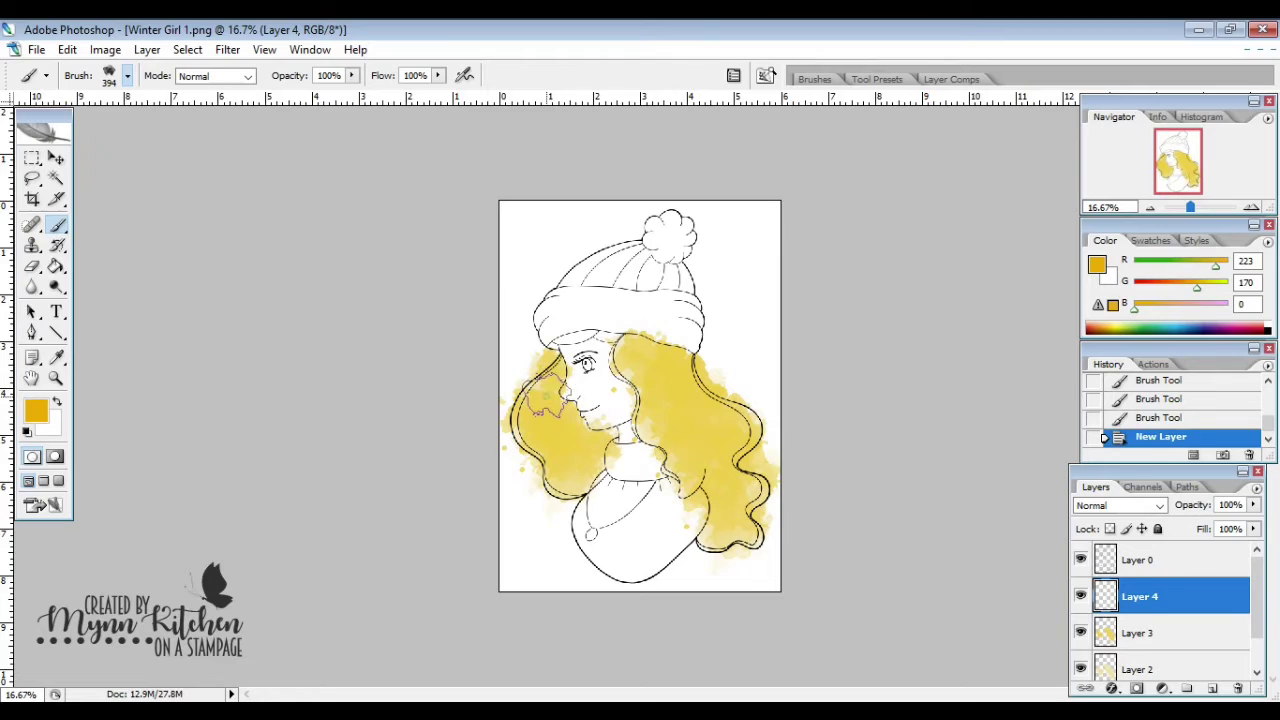
pyautogui.click(545, 426)
pyautogui.click(564, 447)
pyautogui.click(590, 453)
# Stamp the dark golden yellow over the long hair behind the face, from under the hat down to the lowest curls
pyautogui.click(655, 415)
pyautogui.click(668, 417)
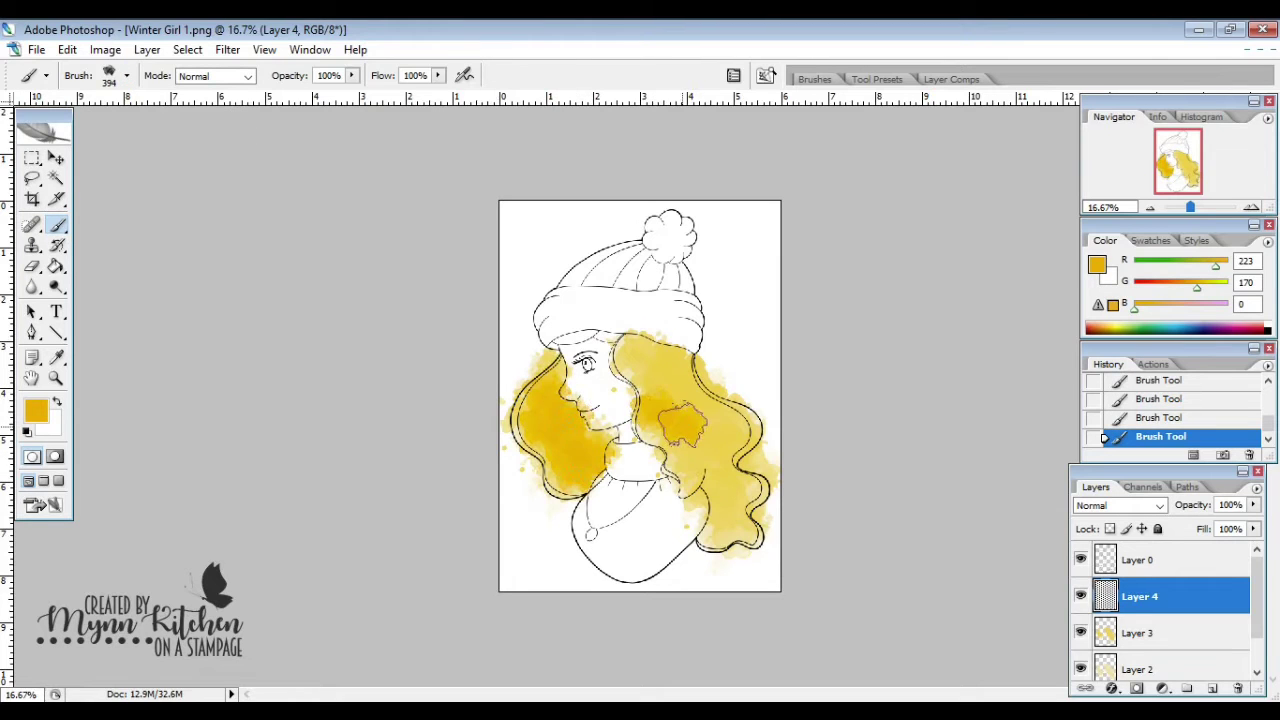
pyautogui.click(710, 430)
pyautogui.click(713, 412)
pyautogui.click(650, 360)
pyautogui.click(716, 457)
pyautogui.click(741, 510)
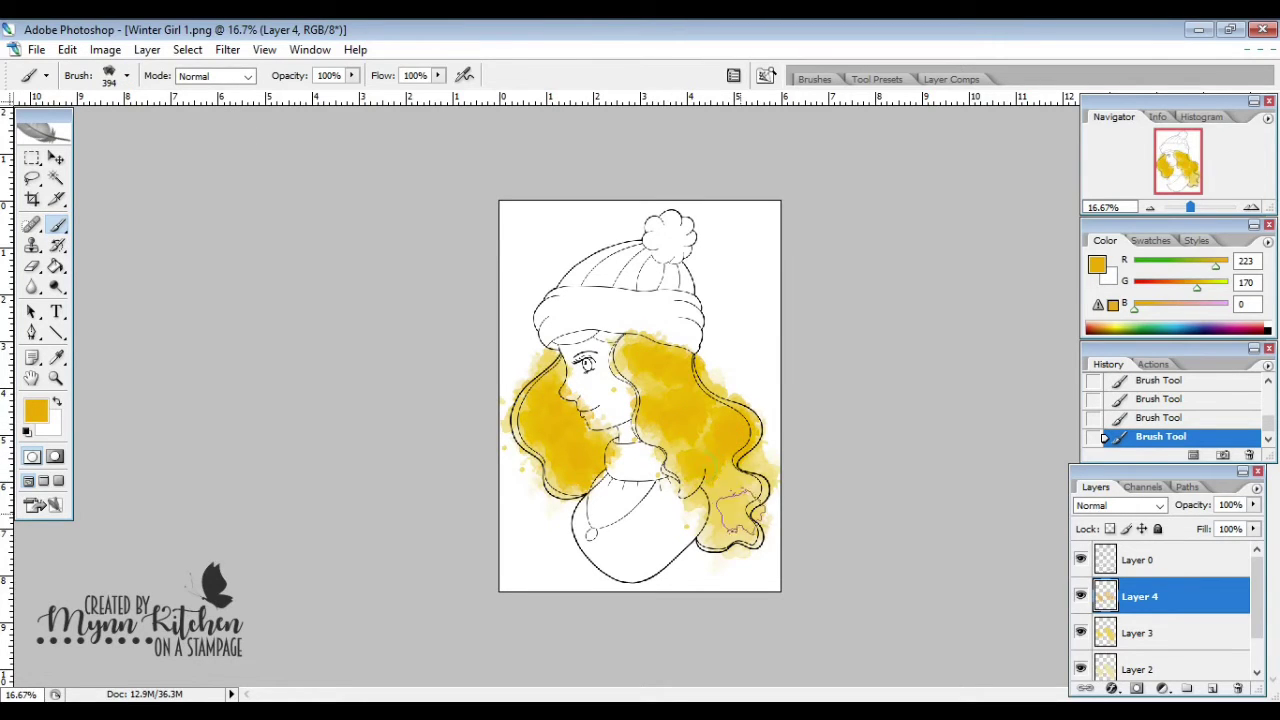
pyautogui.click(740, 495)
pyautogui.click(722, 502)
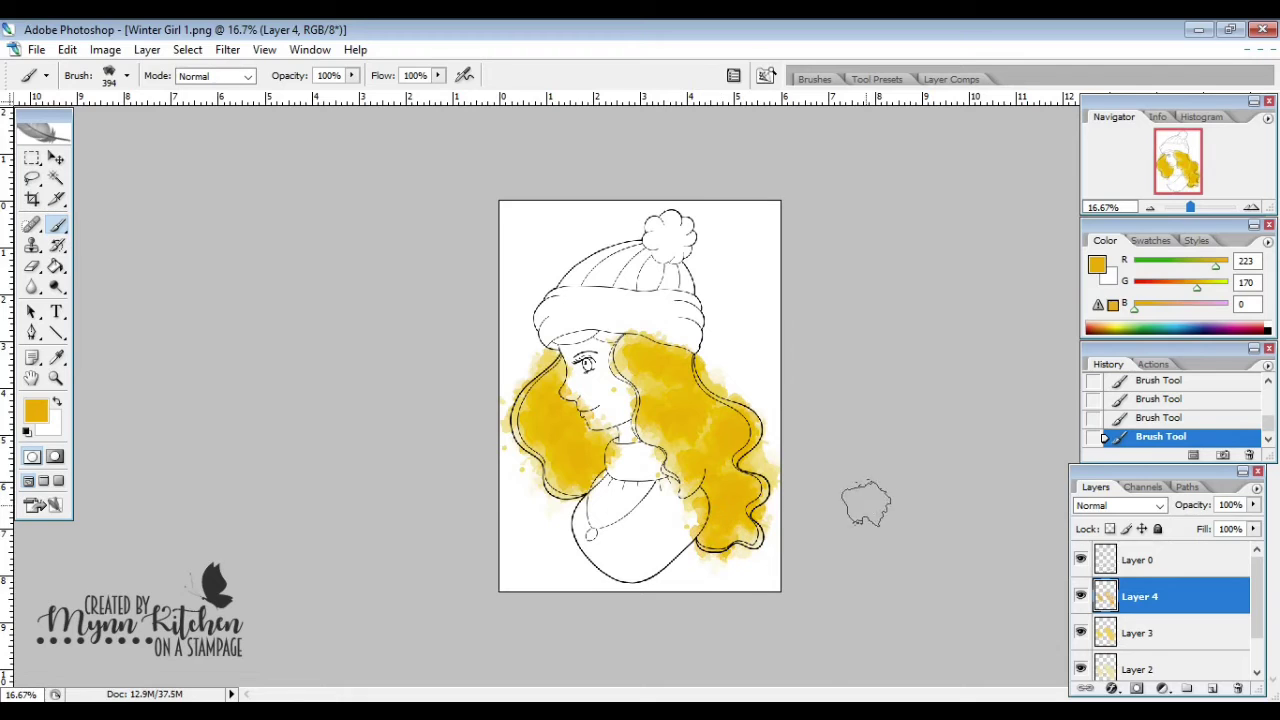
# Add a layer above the hair layers and set the foreground color to pale peach, ffe2c0
pyautogui.hotkey('ctrl', 'shift', 'alt', 'n')
pyautogui.press('v')
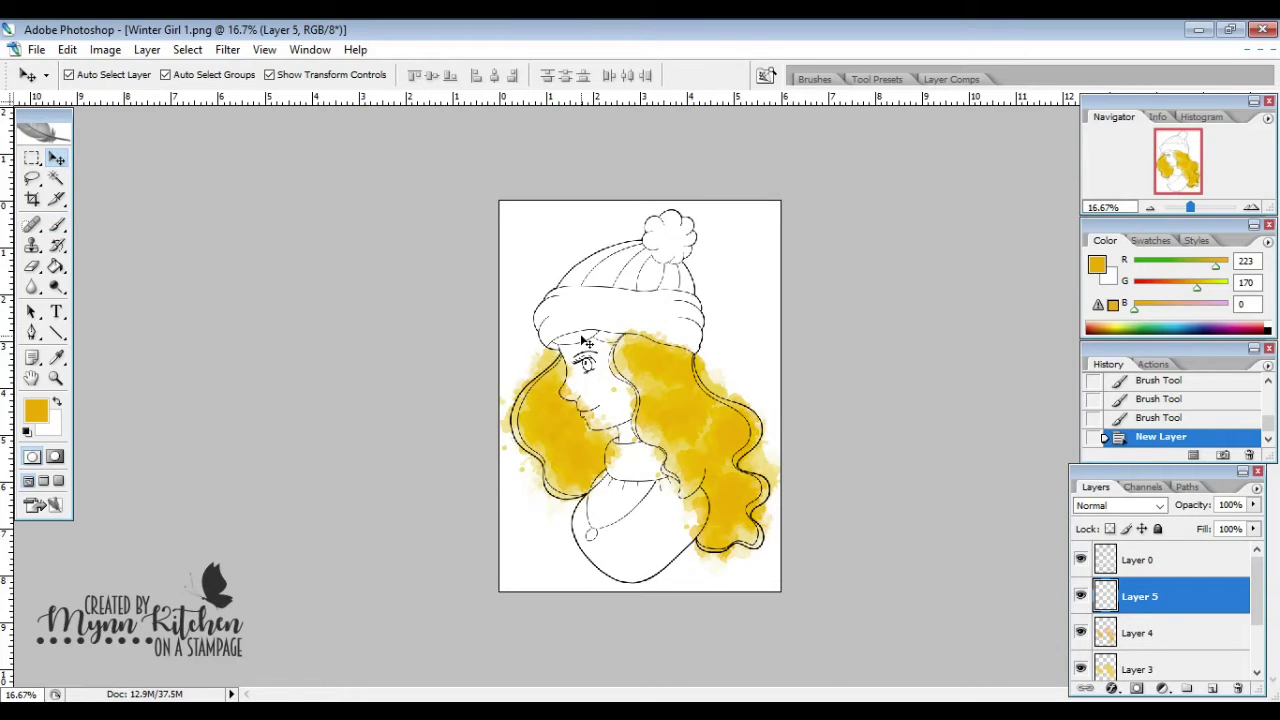
pyautogui.click(35, 412)
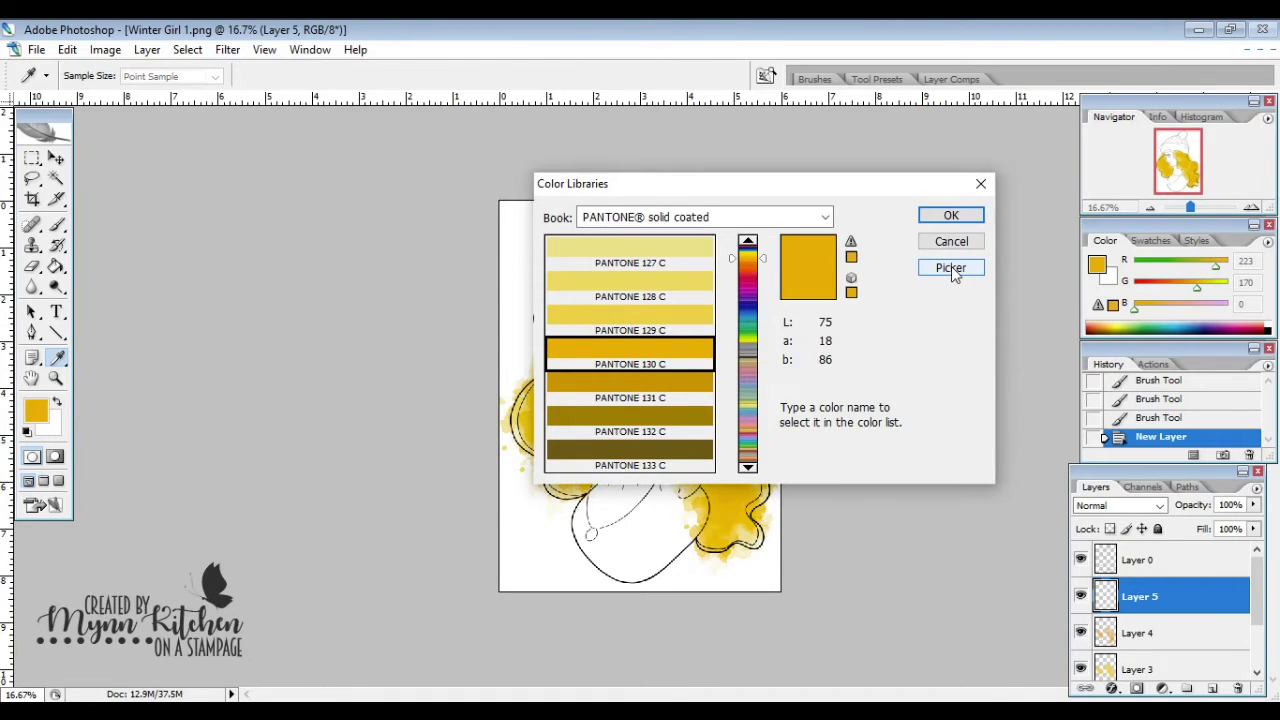
pyautogui.click(951, 266)
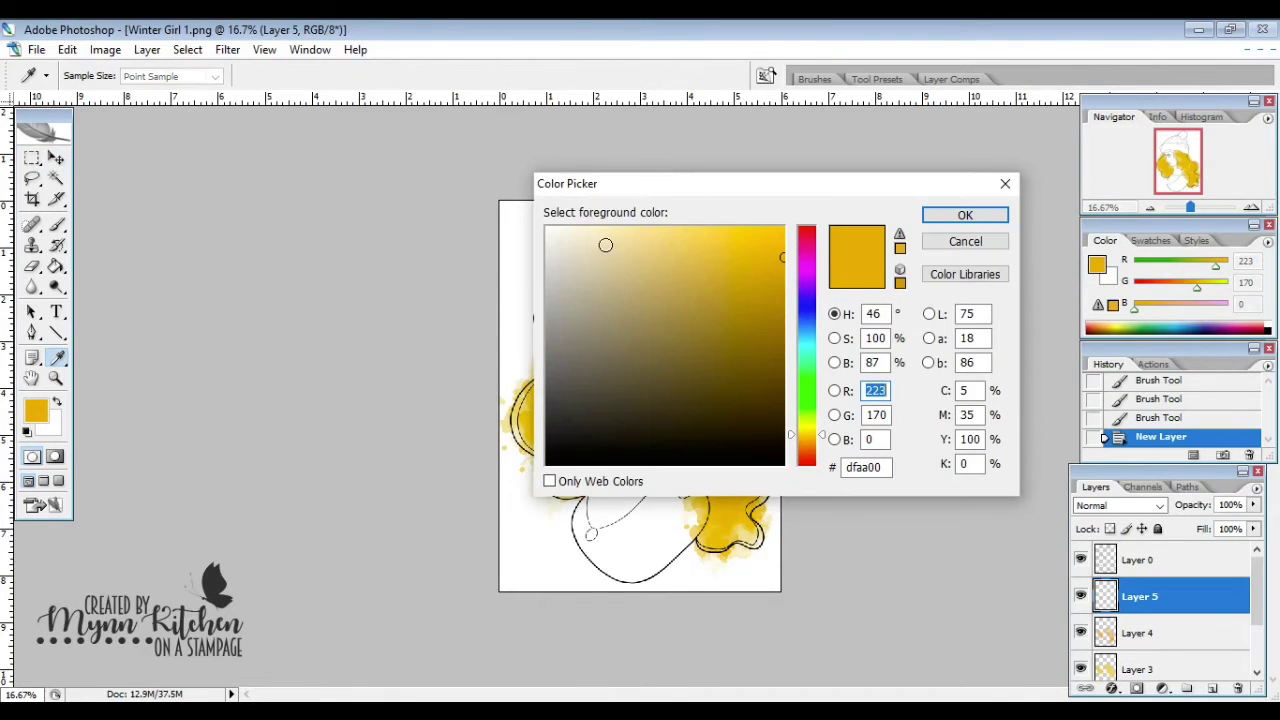
pyautogui.moveTo(605, 245); pyautogui.dragTo(604, 228)
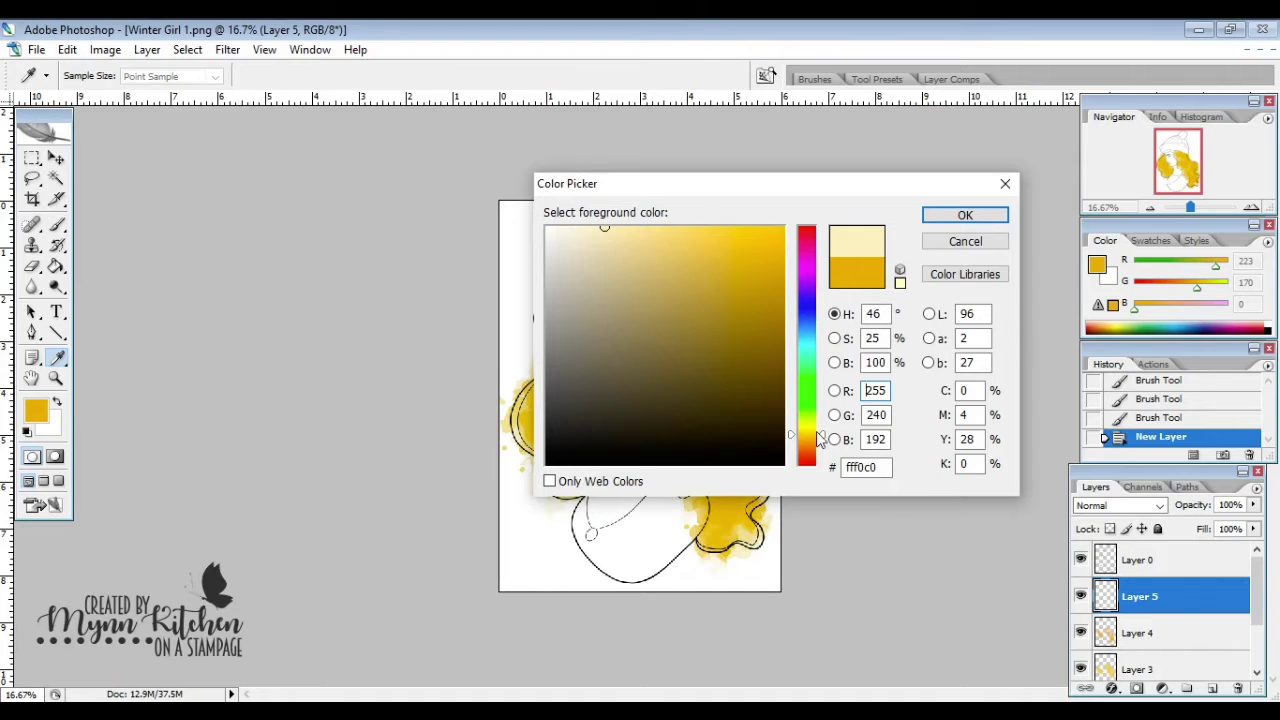
pyautogui.moveTo(818, 433); pyautogui.dragTo(824, 446)
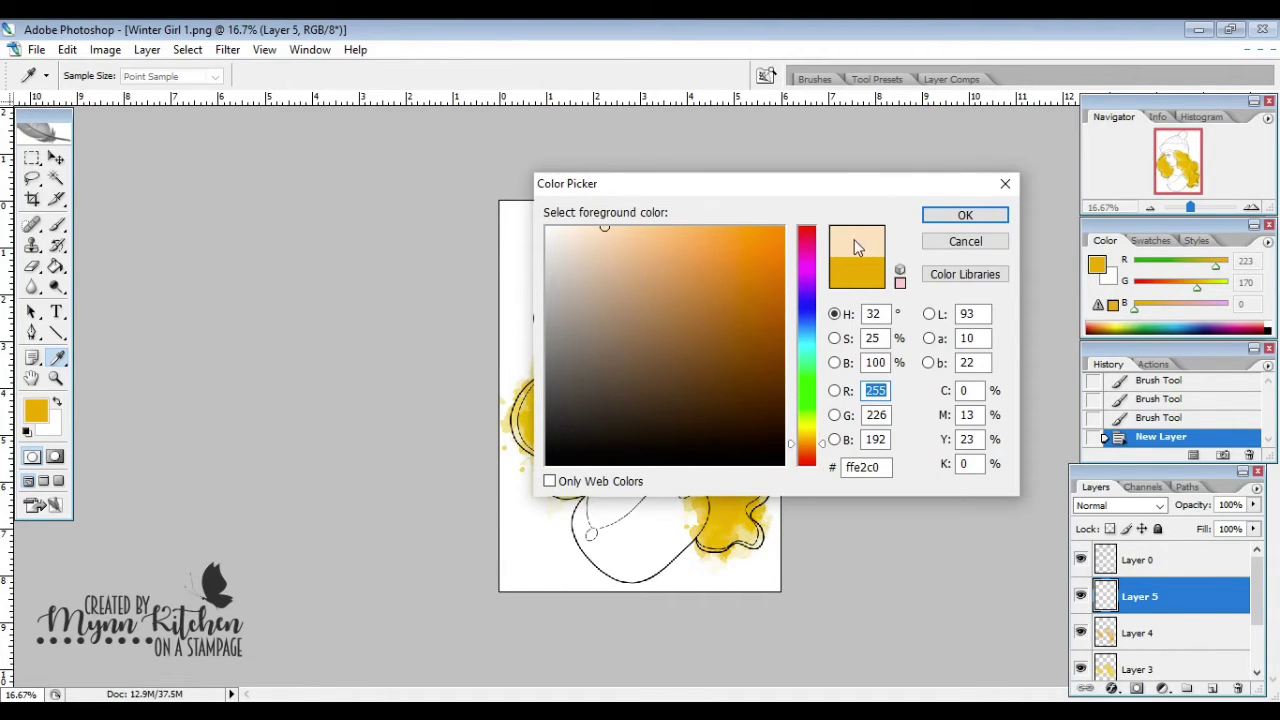
pyautogui.click(965, 217)
# Paint the pale peach skin tone over the face and neck with the 394 px brush
pyautogui.press('v')
pyautogui.click(57, 225)
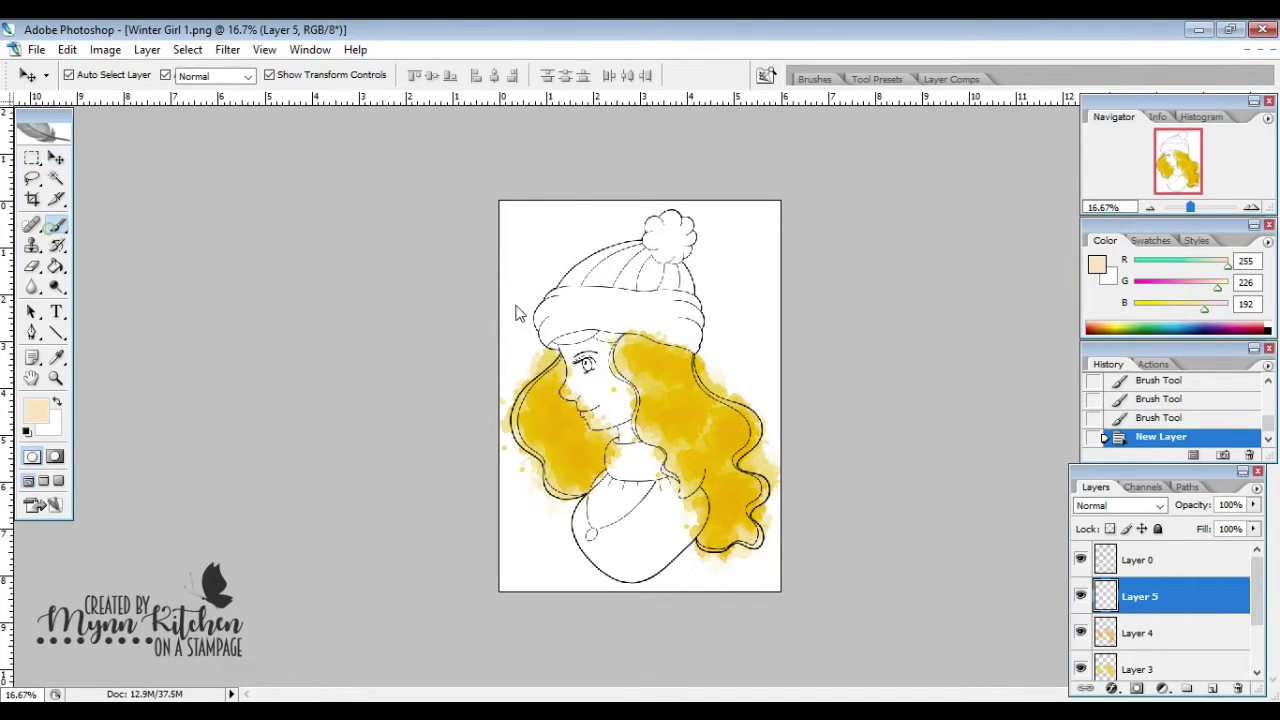
pyautogui.click(590, 360)
pyautogui.moveTo(585, 368)
pyautogui.mouseDown()
pyautogui.moveTo(584, 392)
pyautogui.moveTo(614, 404)
pyautogui.moveTo(612, 418)
pyautogui.mouseUp()
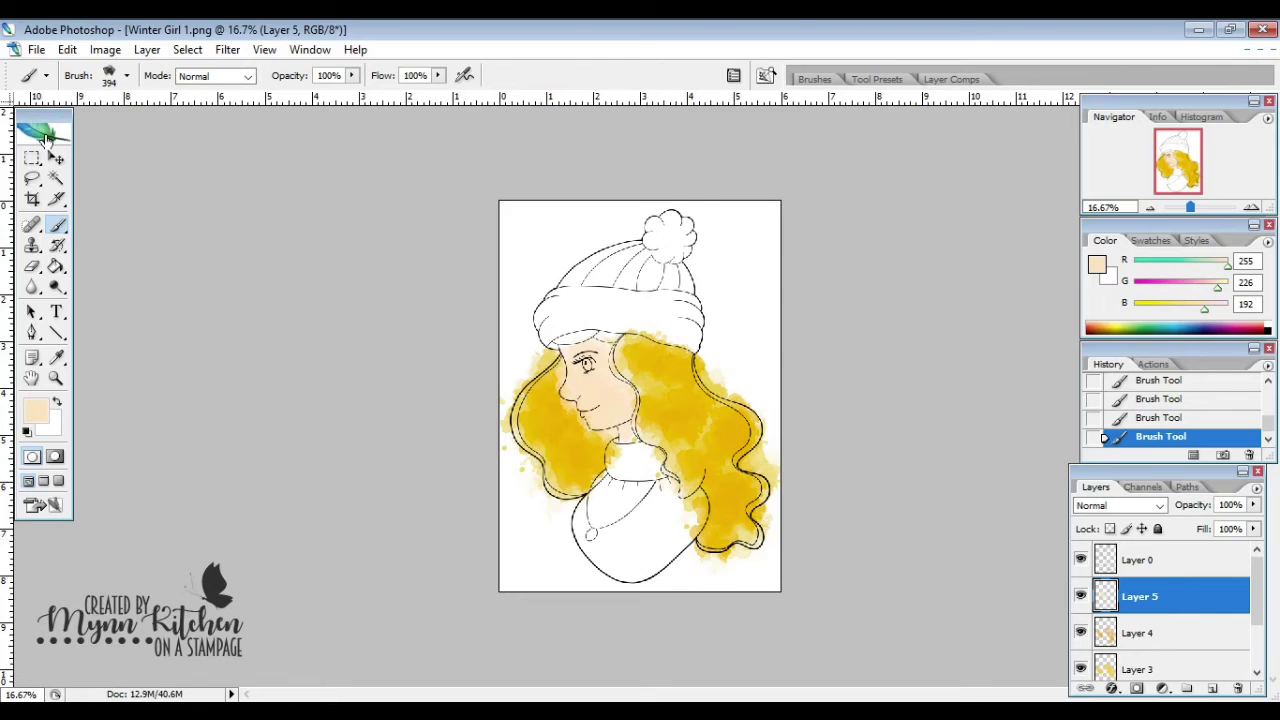
pyautogui.press('v')
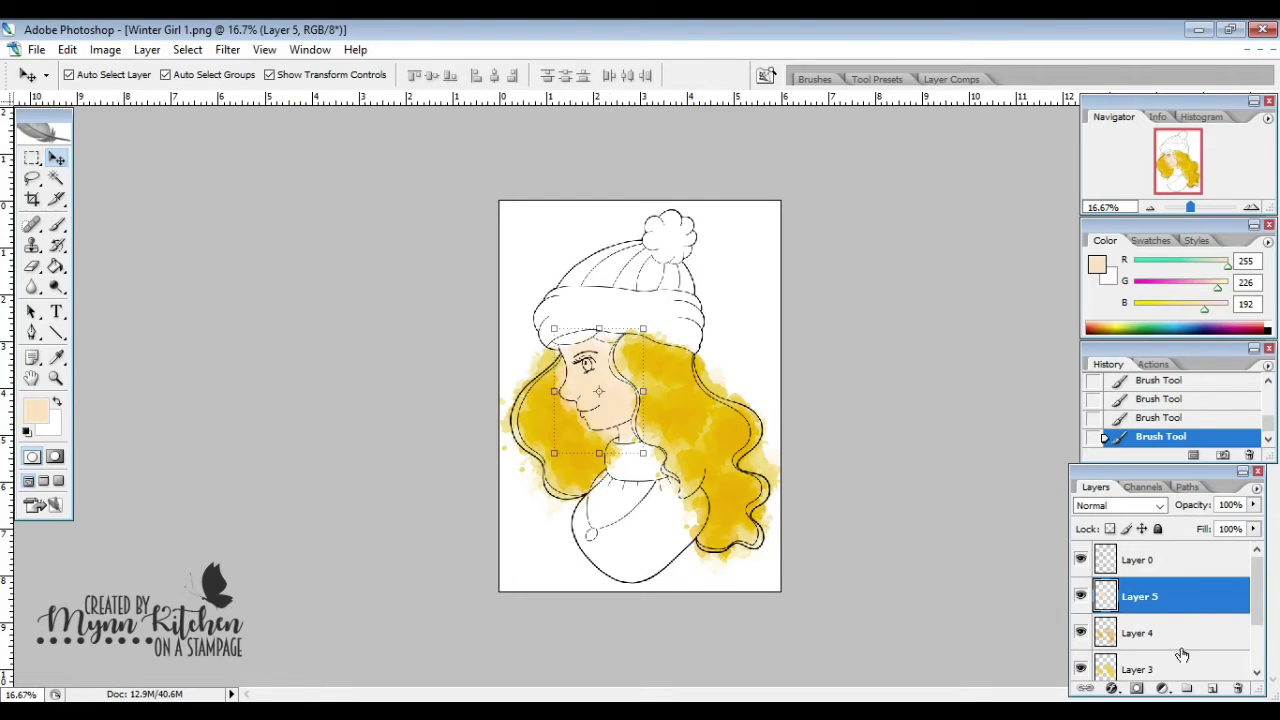
# Add a layer above the skin layer and set the foreground color to pale pink, RGB 253, 208, 208
pyautogui.click(1212, 689)
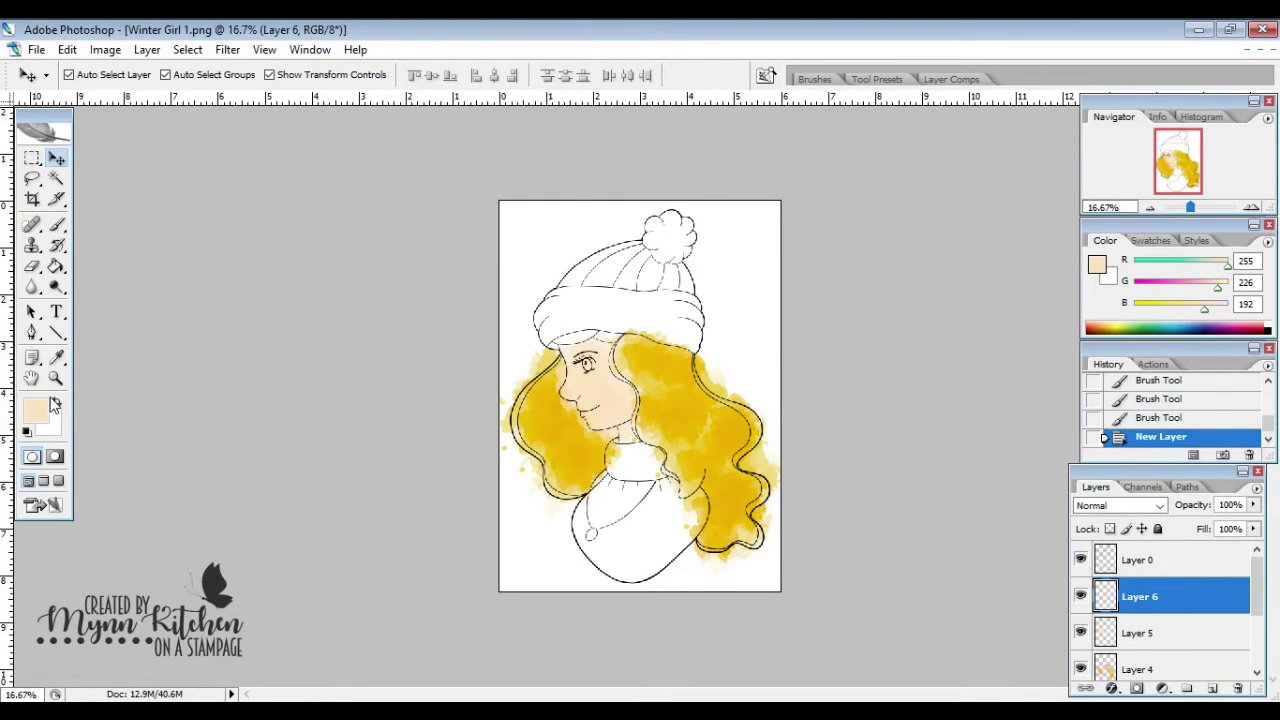
pyautogui.click(40, 408)
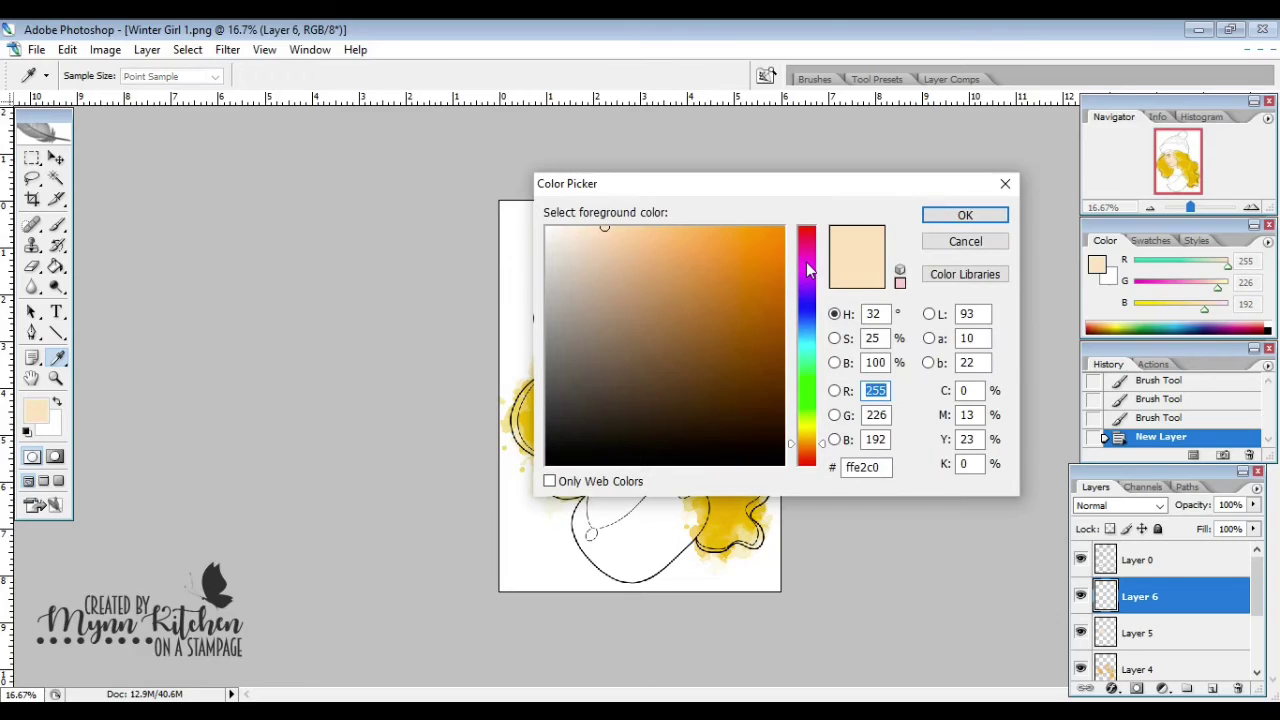
pyautogui.moveTo(808, 268); pyautogui.dragTo(806, 211)
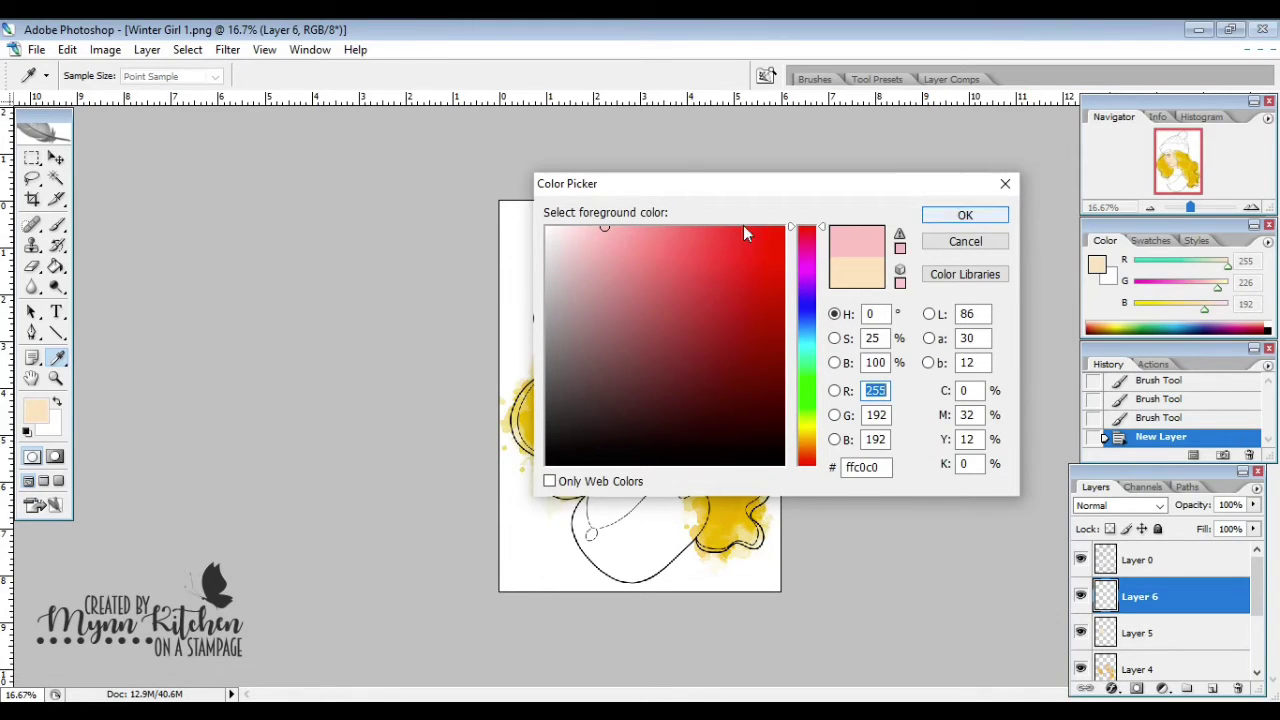
pyautogui.moveTo(598, 229); pyautogui.dragTo(587, 229)
pyautogui.click(942, 219)
pyautogui.press('v')
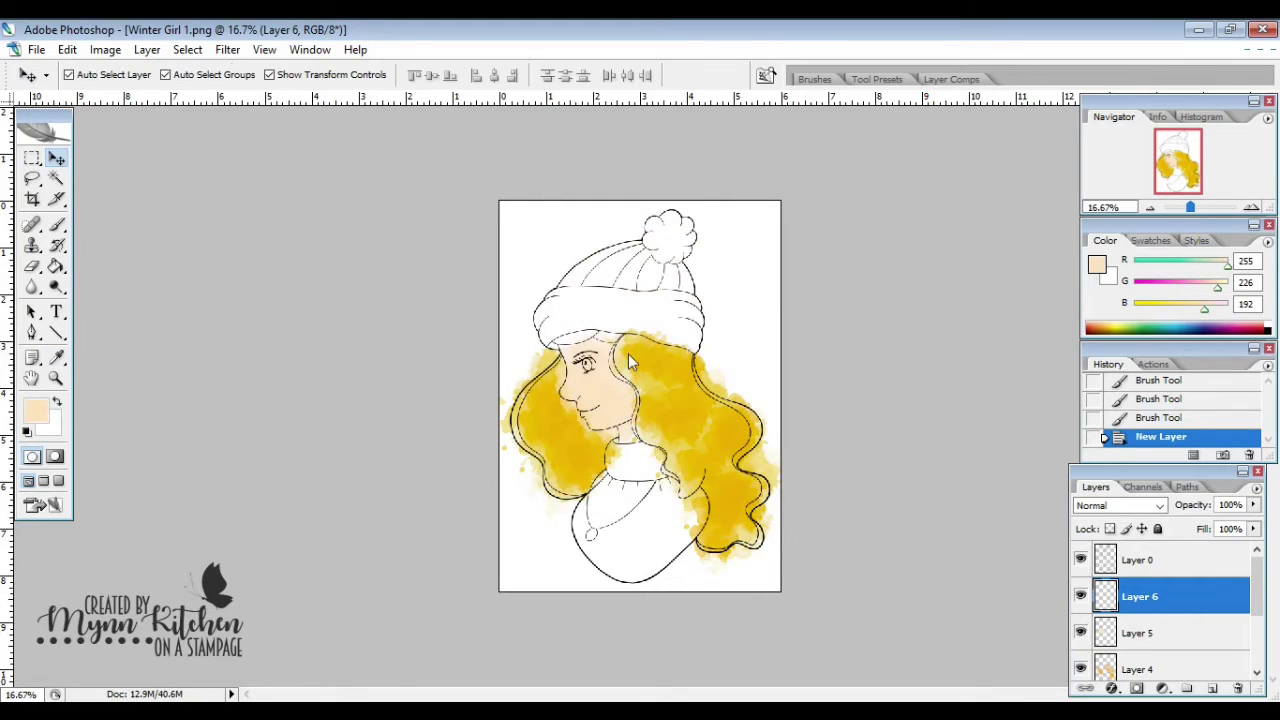
# Reduce the brush to 131 px and stamp pink blush on the cheek, building it up on an additional layer
pyautogui.click(56, 225)
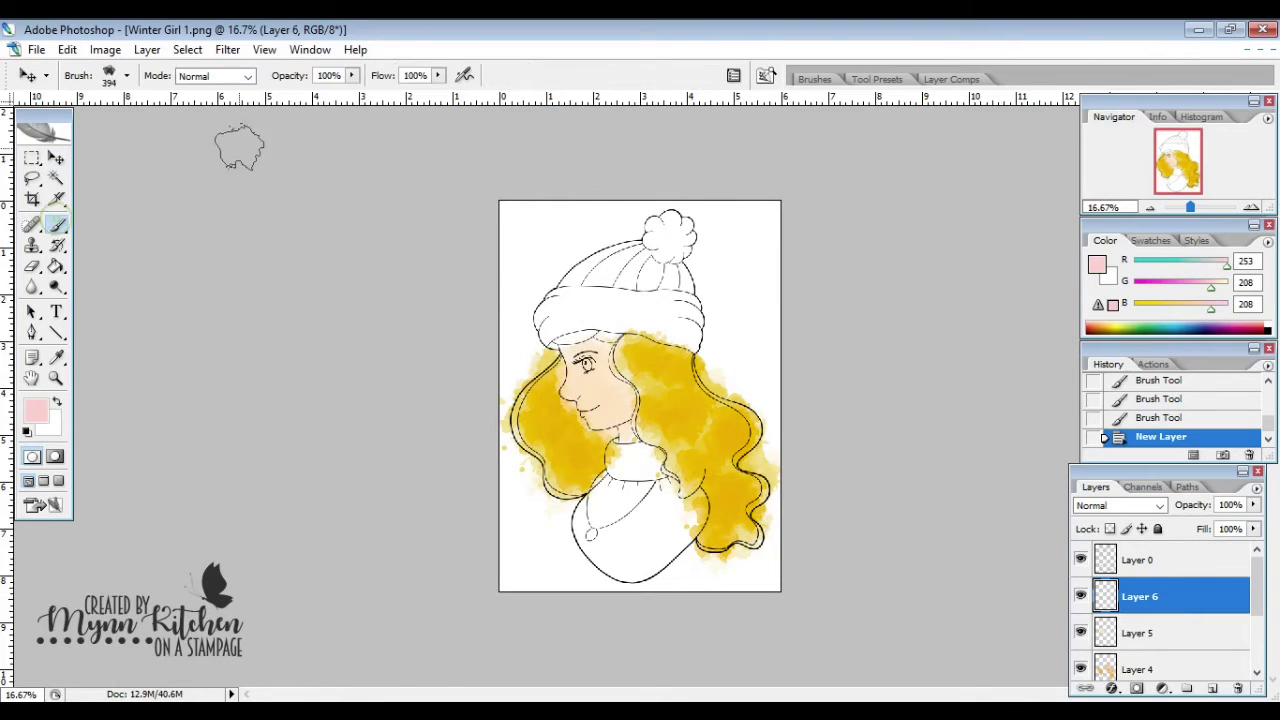
pyautogui.click(126, 77)
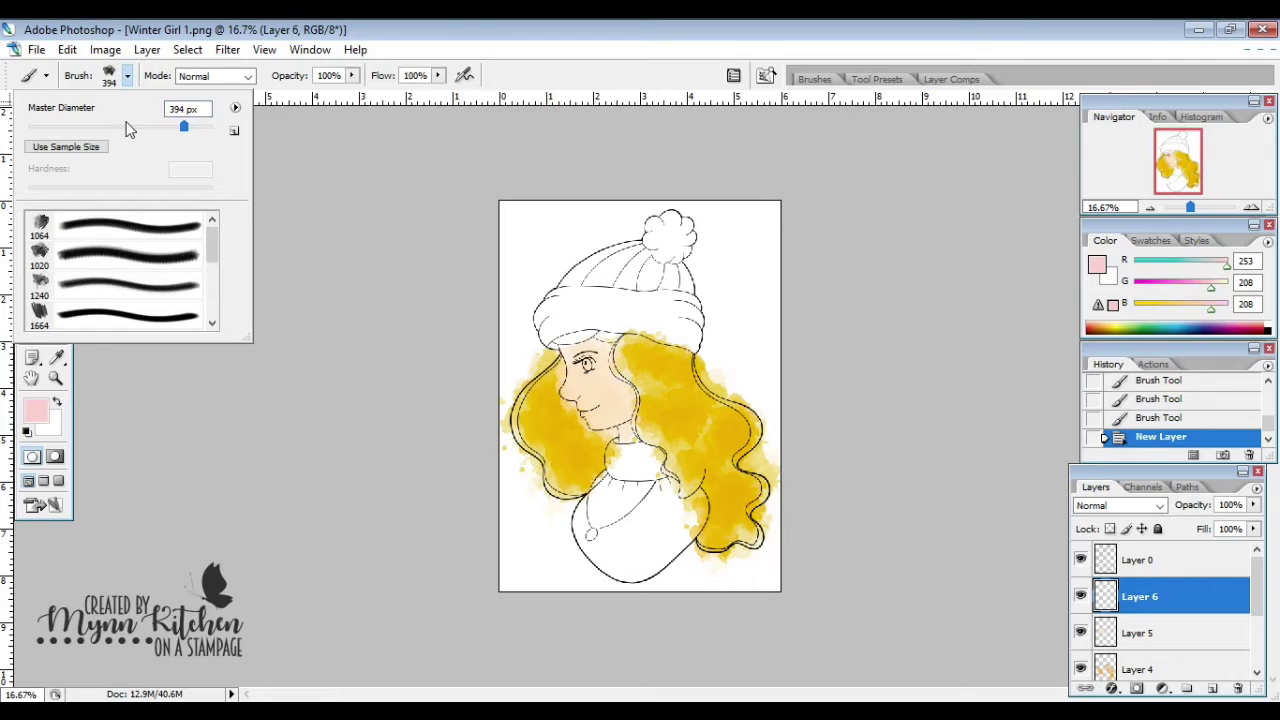
pyautogui.click(134, 125)
pyautogui.click(606, 389)
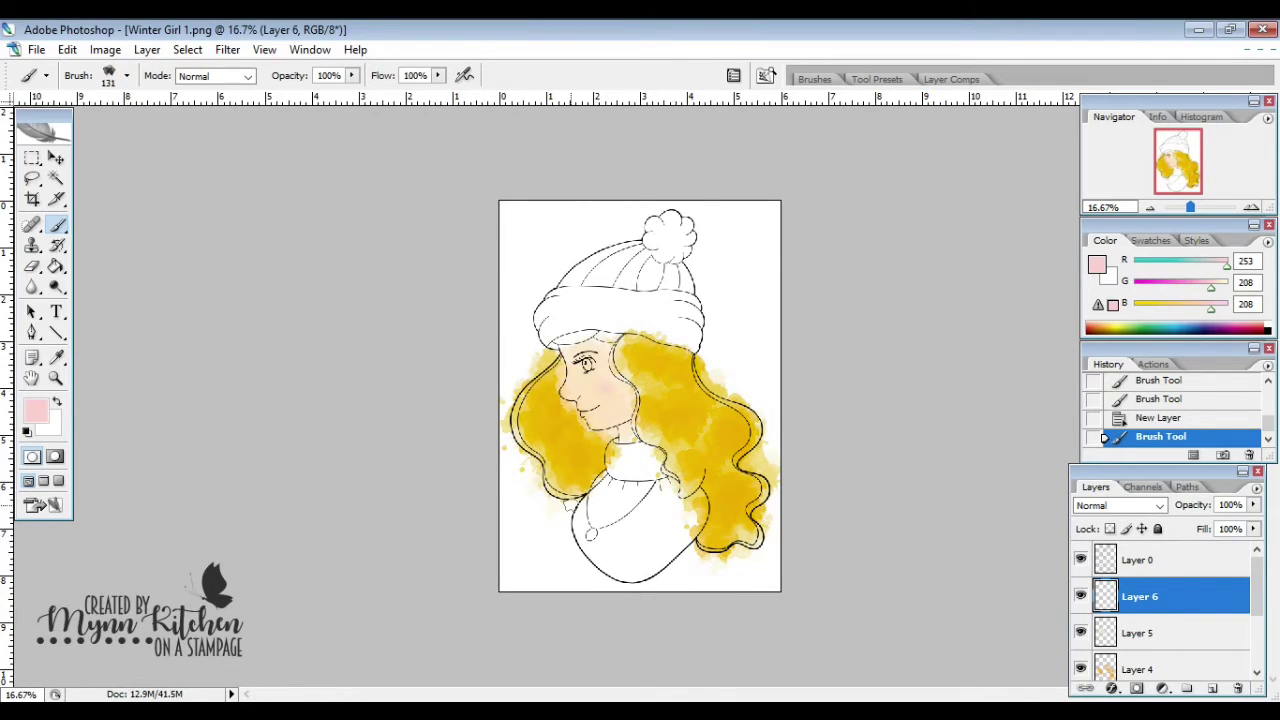
pyautogui.click(607, 390)
pyautogui.click(608, 386)
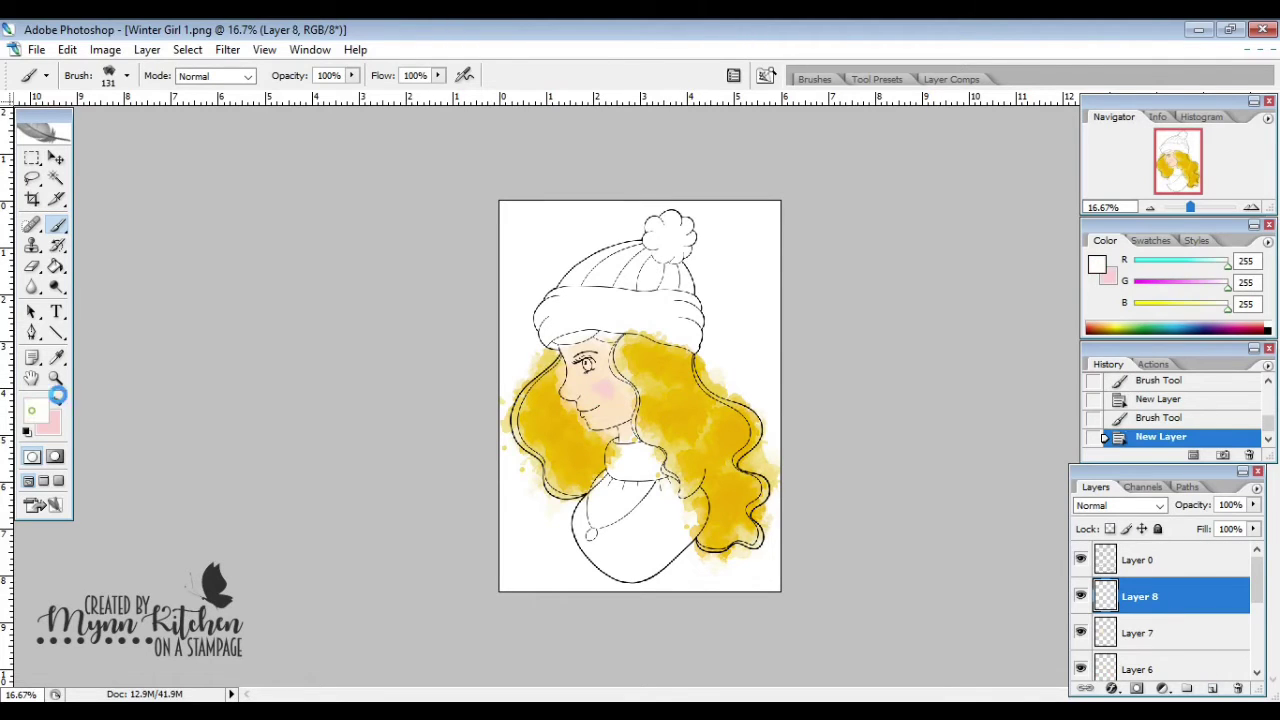
# Set the foreground color to PANTONE 265 C from the PANTONE solid coated book
pyautogui.click(35, 409)
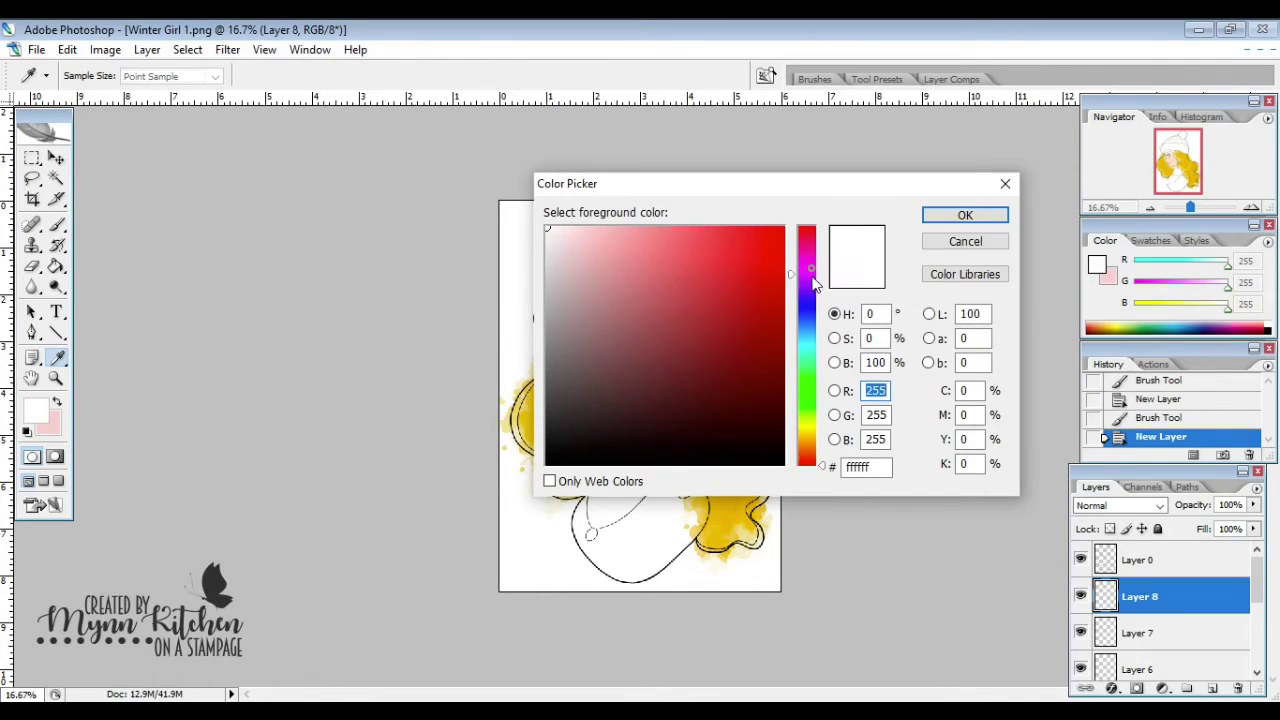
pyautogui.click(812, 277)
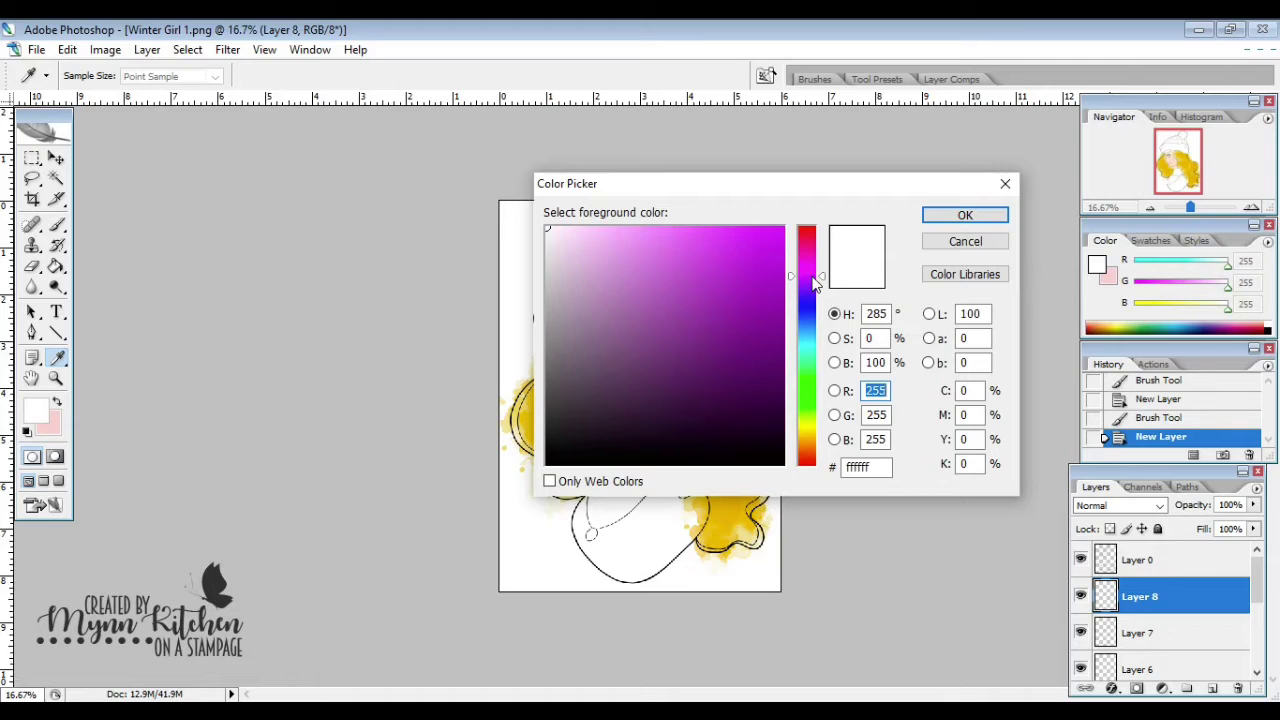
pyautogui.click(927, 280)
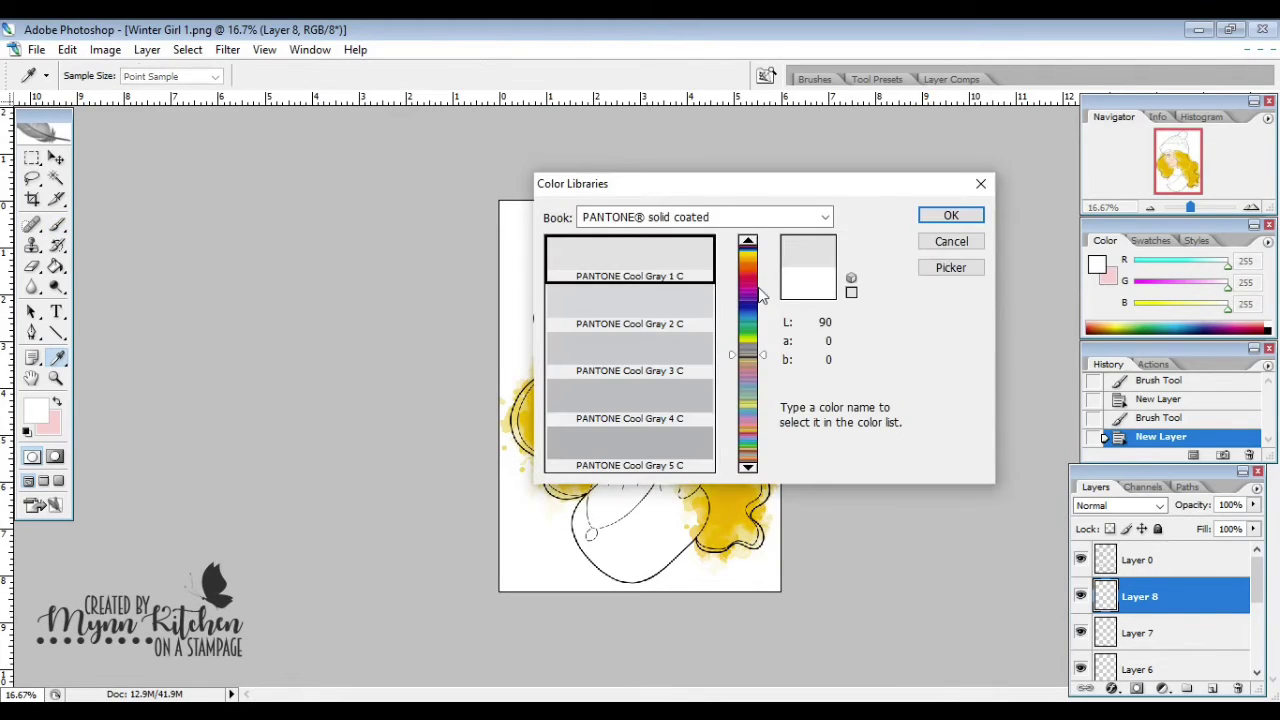
pyautogui.click(750, 289)
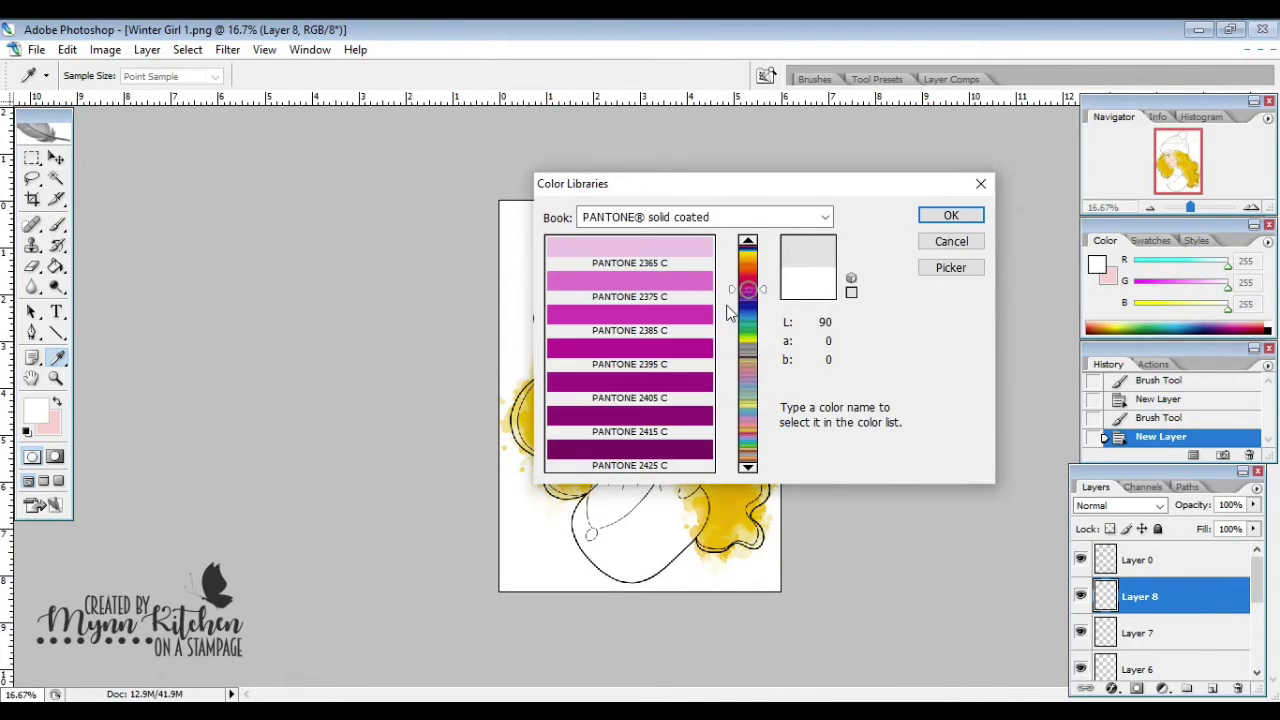
pyautogui.click(752, 469)
pyautogui.click(752, 469)
pyautogui.click(752, 469)
pyautogui.click(752, 469)
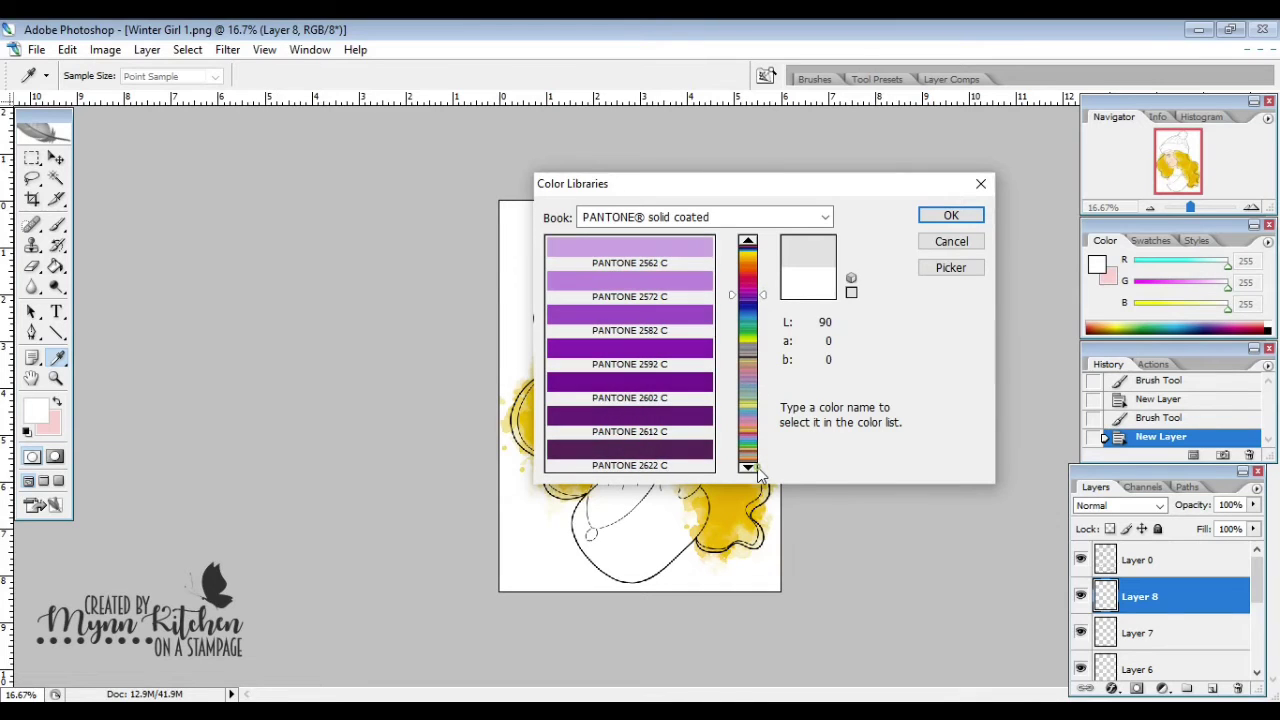
pyautogui.click(756, 469)
pyautogui.click(752, 468)
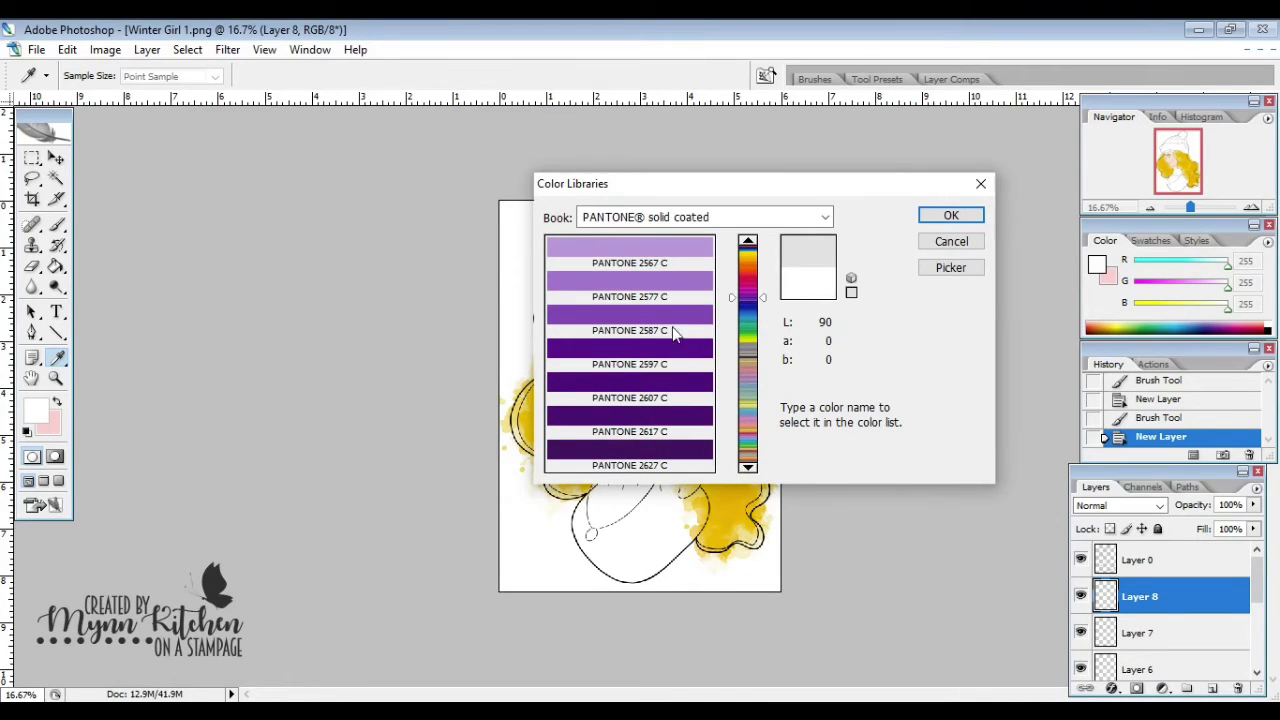
pyautogui.click(748, 468)
pyautogui.click(687, 318)
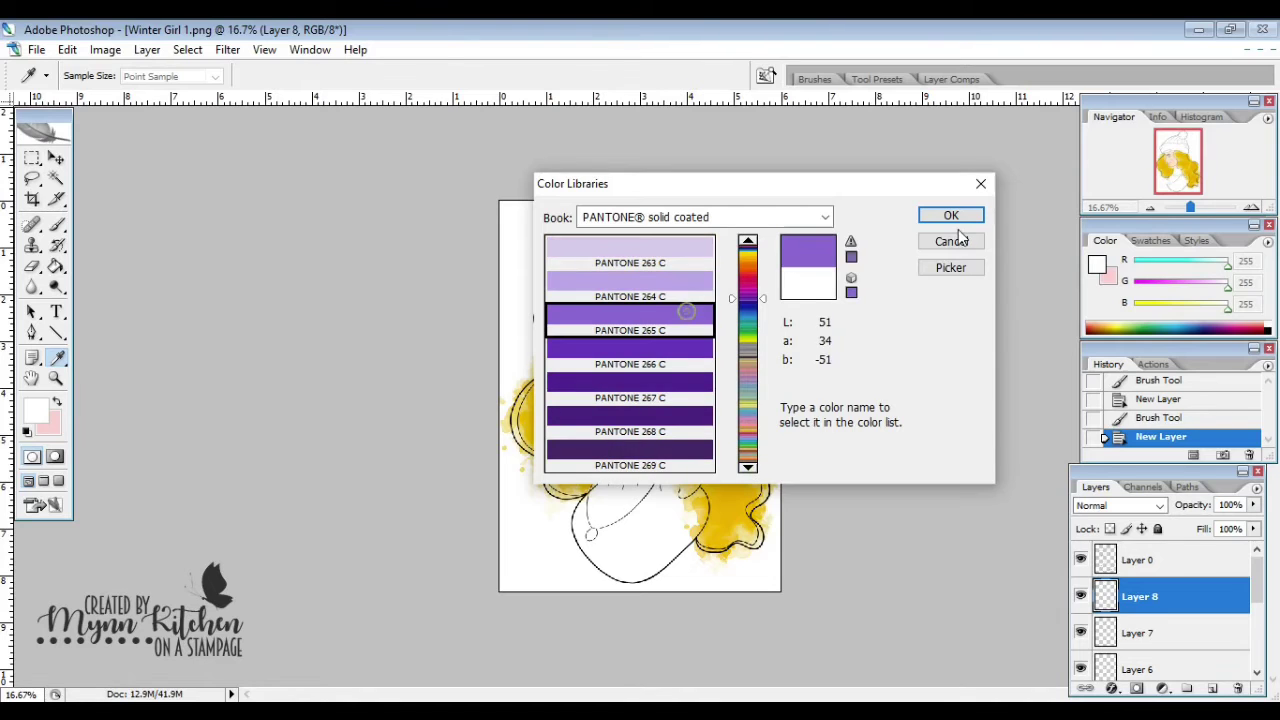
pyautogui.click(951, 215)
# Reduce the brush to 71 px and stamp the purple over the iris of the eye
pyautogui.press('b')
pyautogui.click(126, 76)
pyautogui.moveTo(134, 126); pyautogui.dragTo(109, 126)
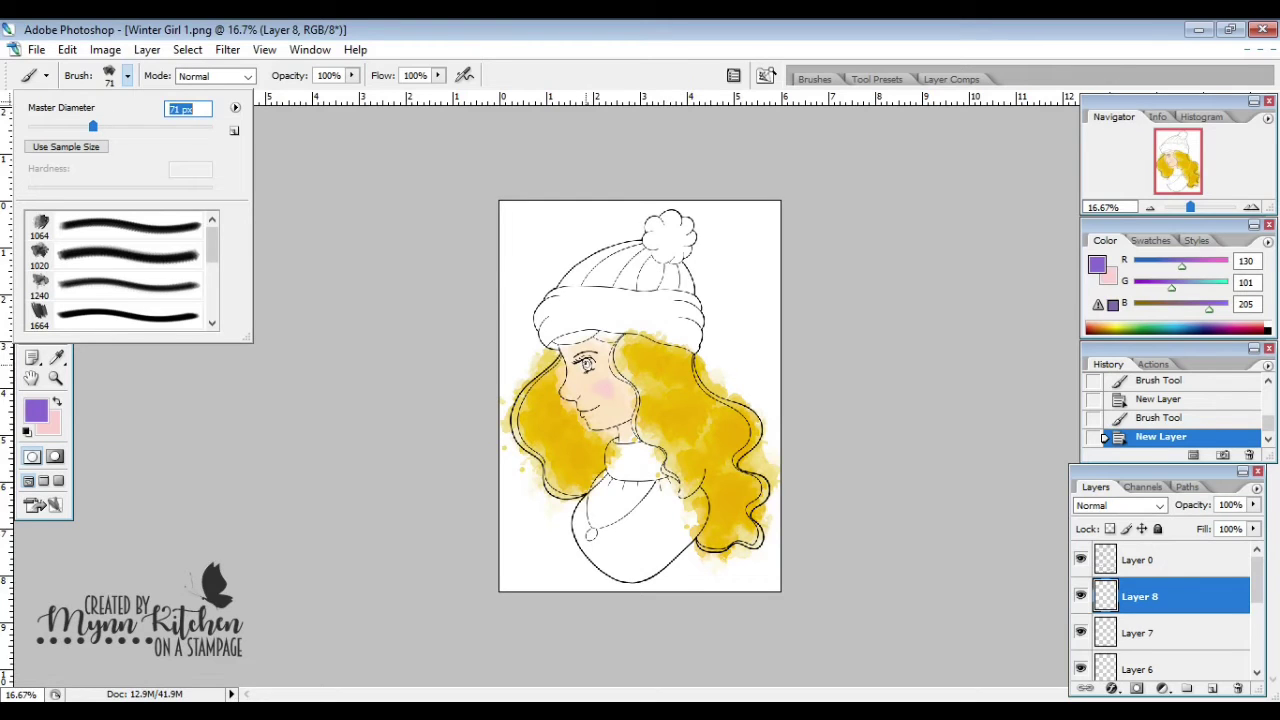
pyautogui.click(587, 365)
pyautogui.click(56, 158)
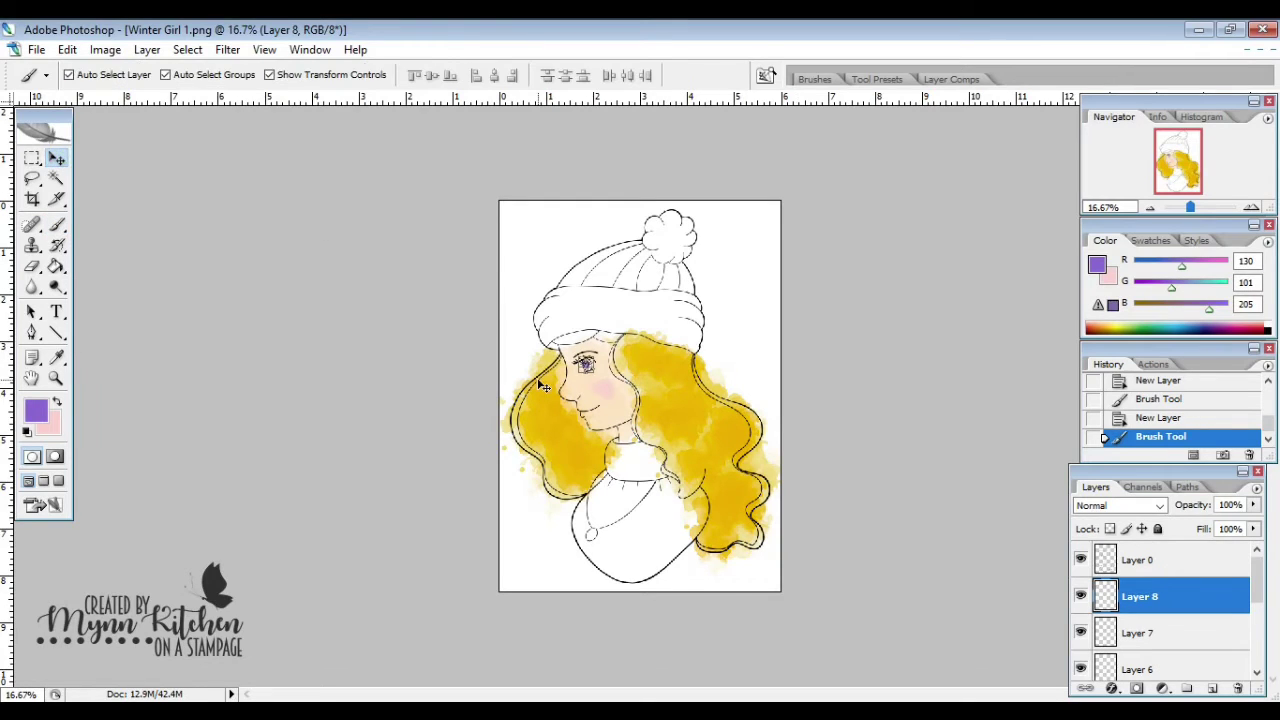
# Add a new layer directly above the purple eye layer, beneath the line art
pyautogui.click(1212, 565)
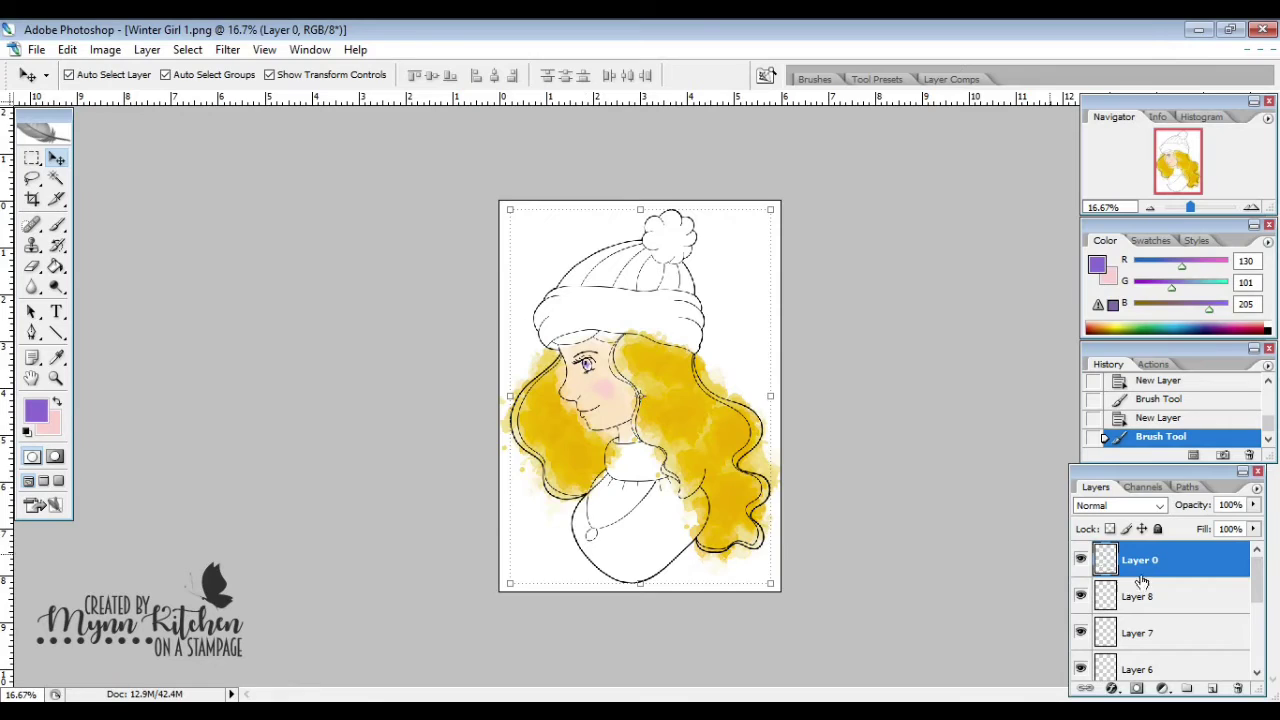
pyautogui.click(1142, 590)
pyautogui.click(1212, 688)
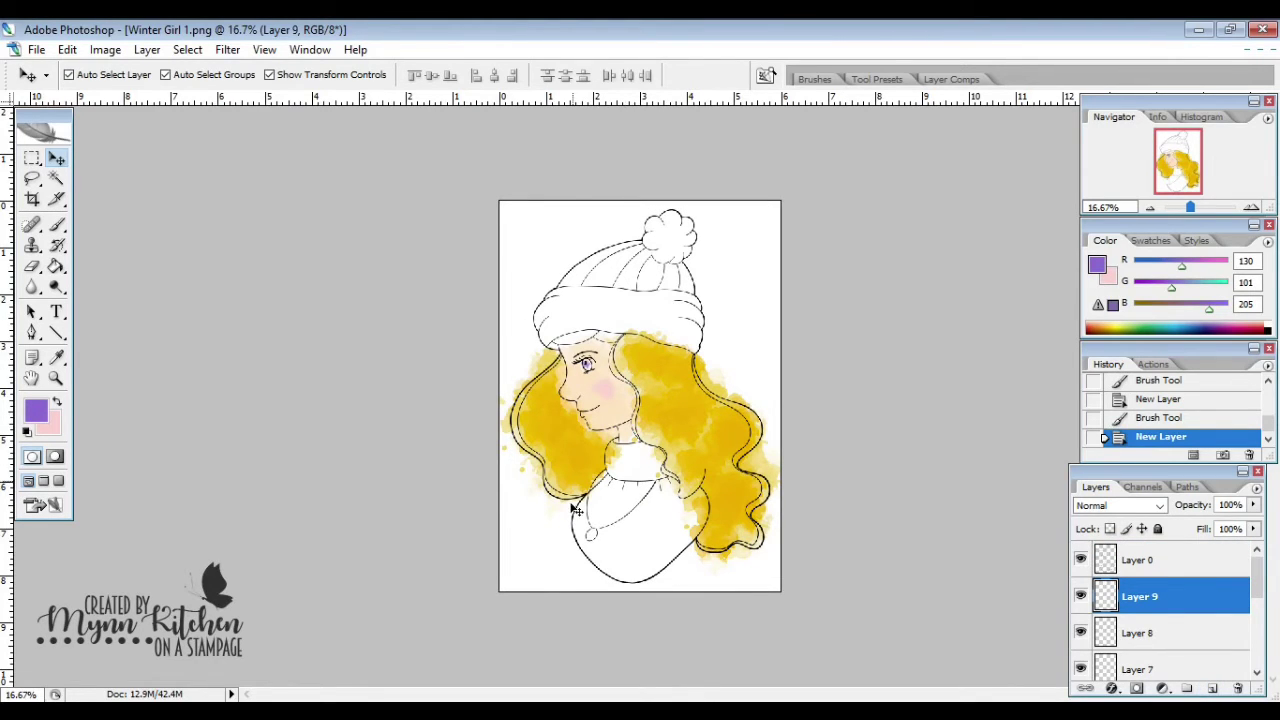
# Set the foreground color to PANTONE 812 C from the PANTONE solid coated book
pyautogui.click(38, 412)
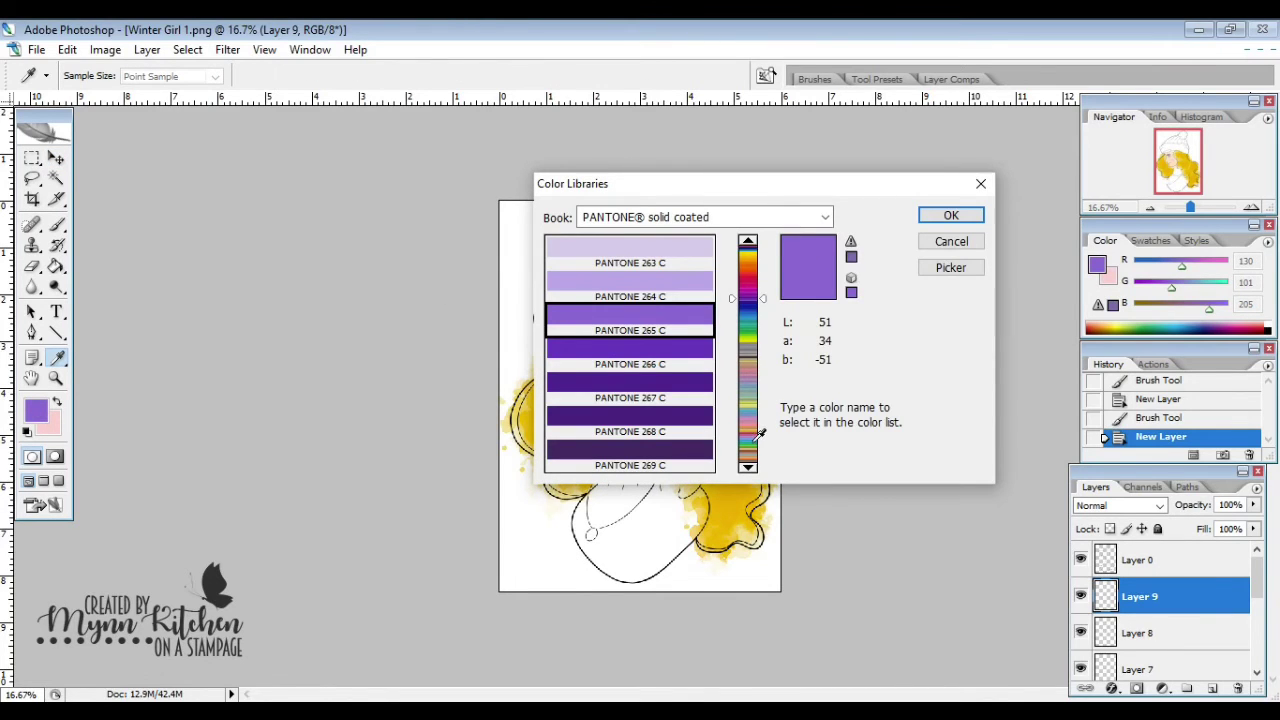
pyautogui.click(750, 452)
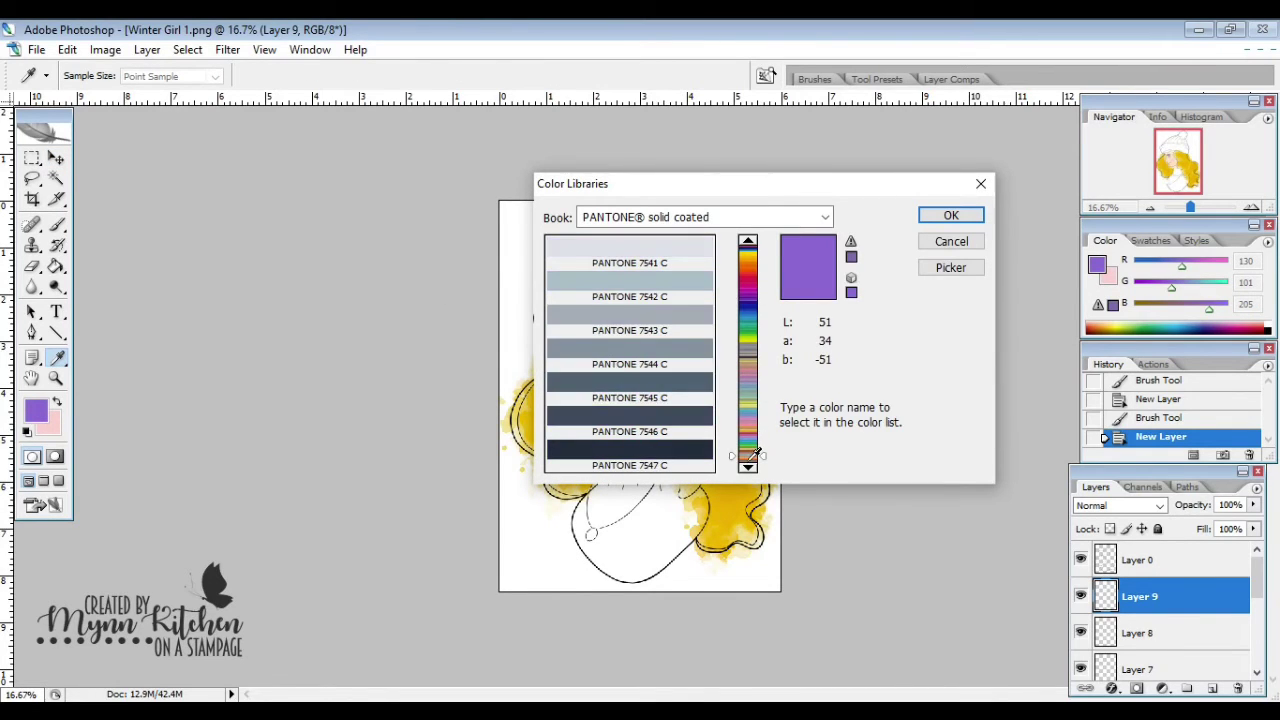
pyautogui.moveTo(750, 452); pyautogui.dragTo(748, 475)
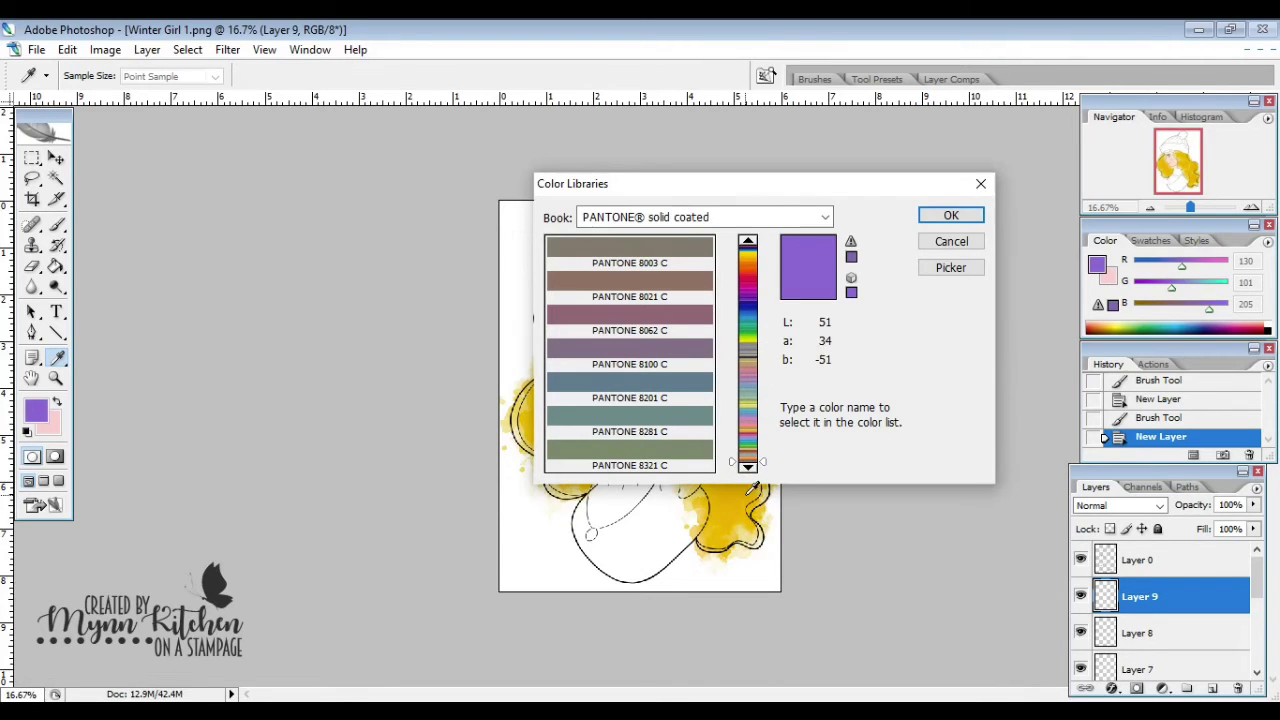
pyautogui.click(748, 242)
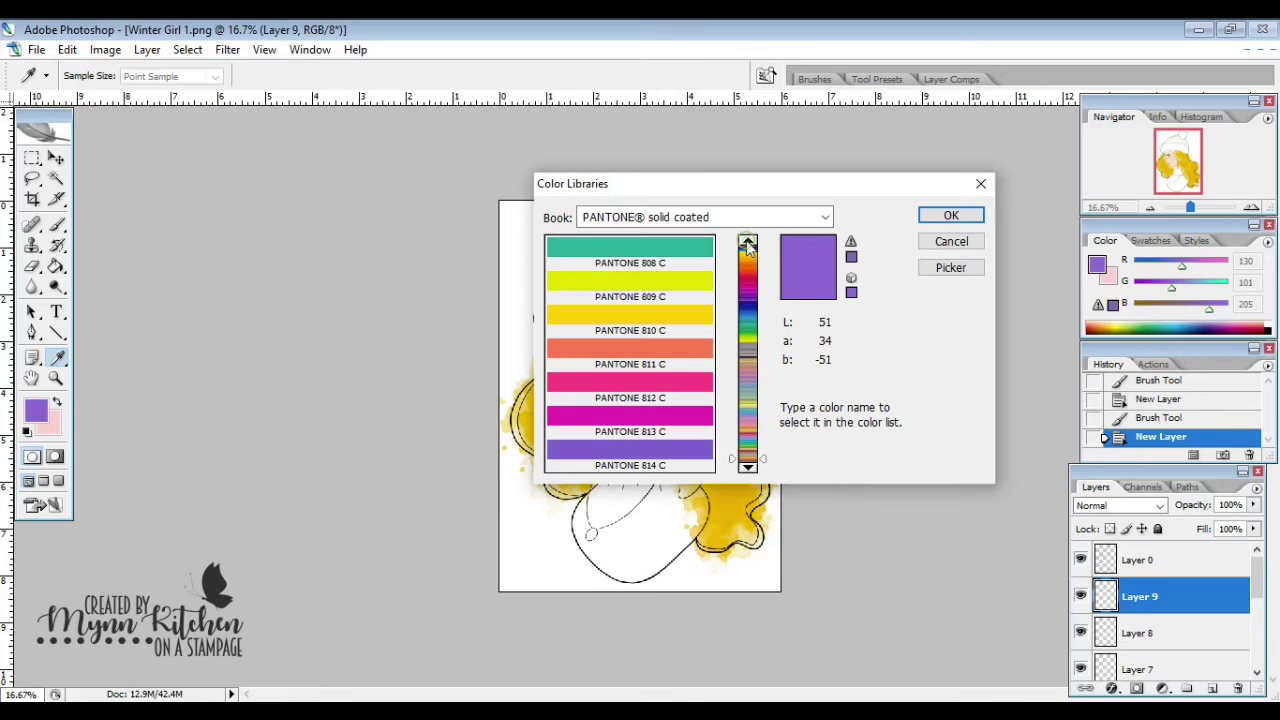
pyautogui.click(660, 390)
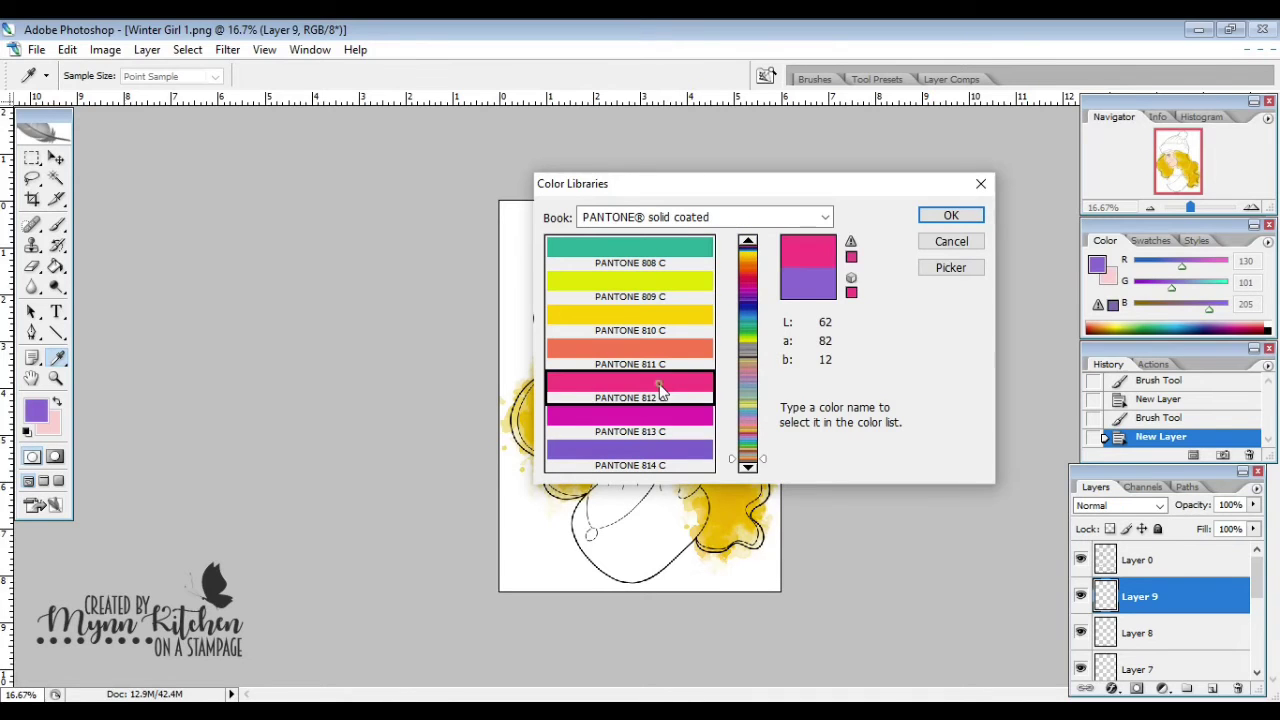
pyautogui.click(947, 217)
pyautogui.press('v')
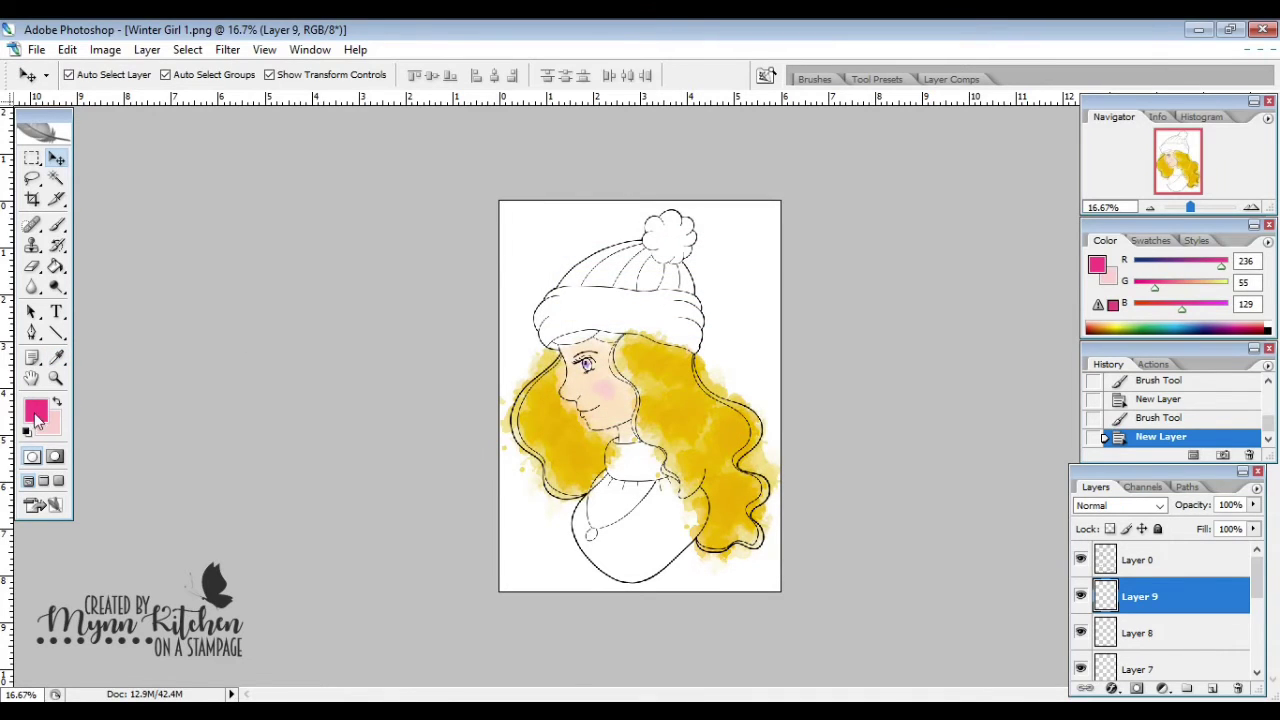
# Lighten the foreground color to a soft pink, RGB 255, 159, 198
pyautogui.click(31, 407)
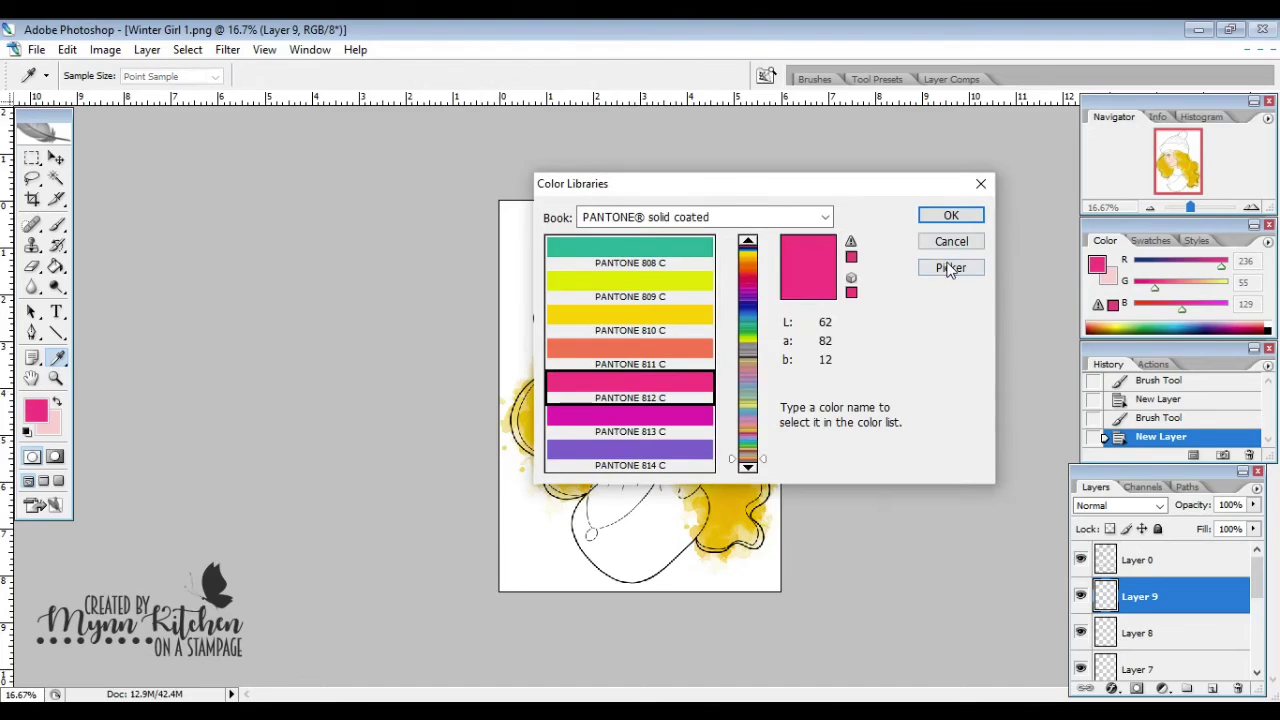
pyautogui.click(949, 268)
pyautogui.moveTo(615, 235); pyautogui.dragTo(640, 220)
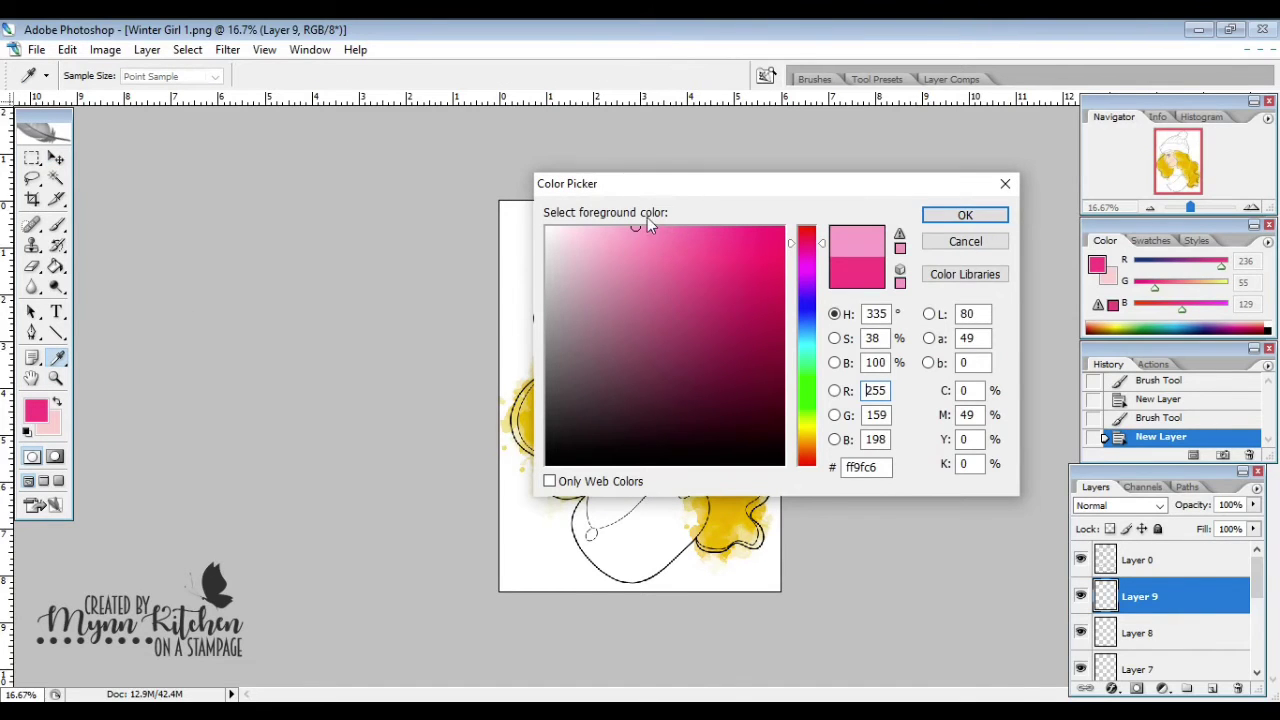
pyautogui.click(945, 215)
# Choose the 1064 px watercolor brush and stamp the soft pink over the girl's whole sweater and collar
pyautogui.click(56, 224)
pyautogui.click(127, 75)
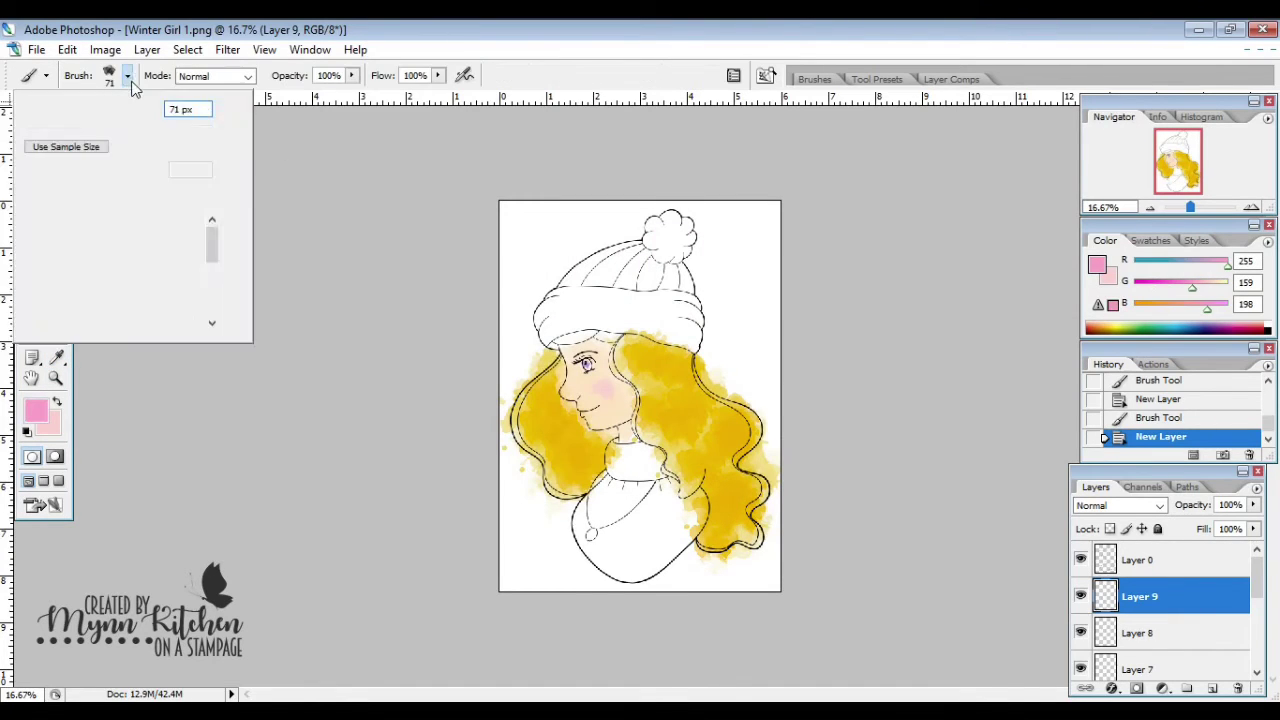
pyautogui.click(42, 224)
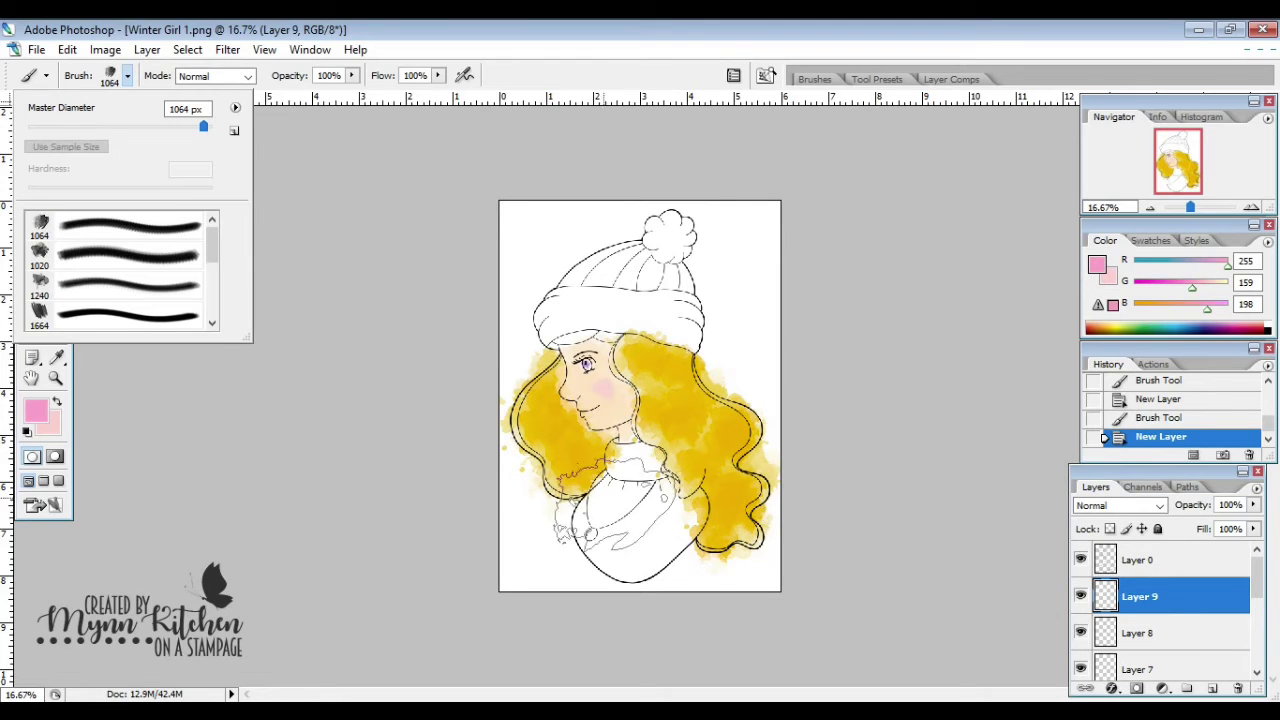
pyautogui.moveTo(600, 470); pyautogui.dragTo(660, 540)
pyautogui.click(621, 554)
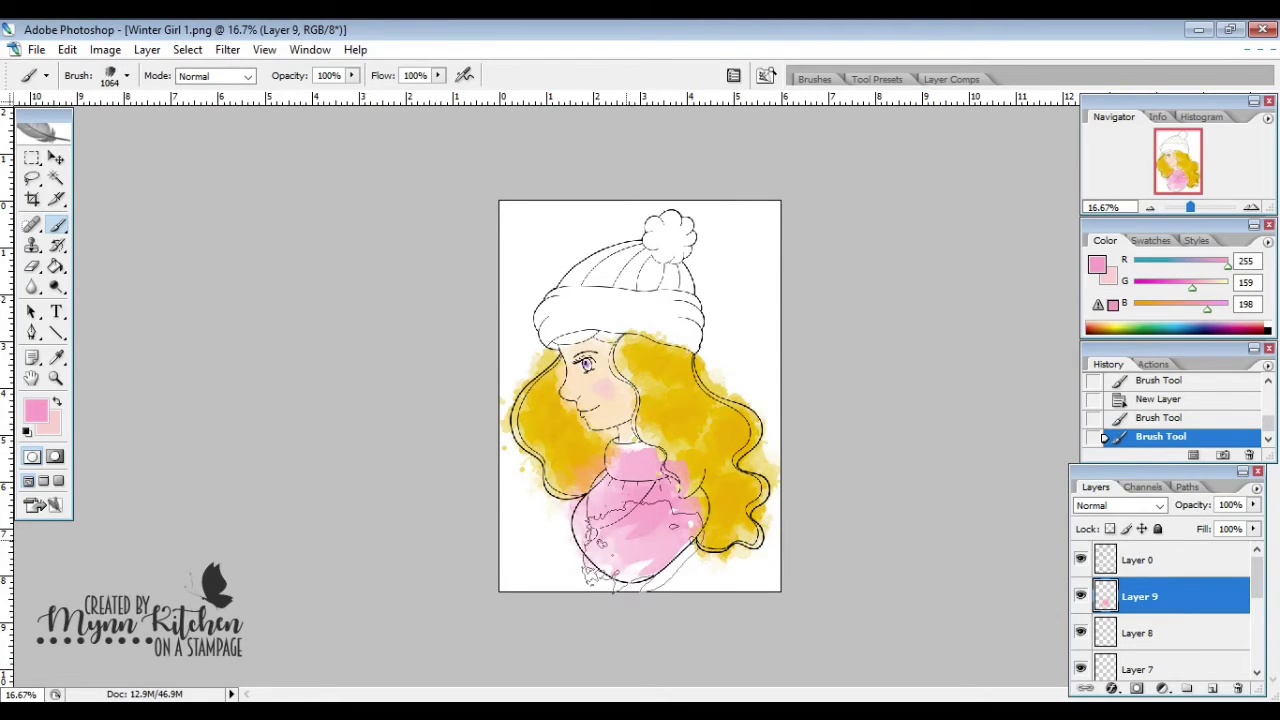
pyautogui.click(622, 541)
pyautogui.click(598, 494)
pyautogui.click(606, 484)
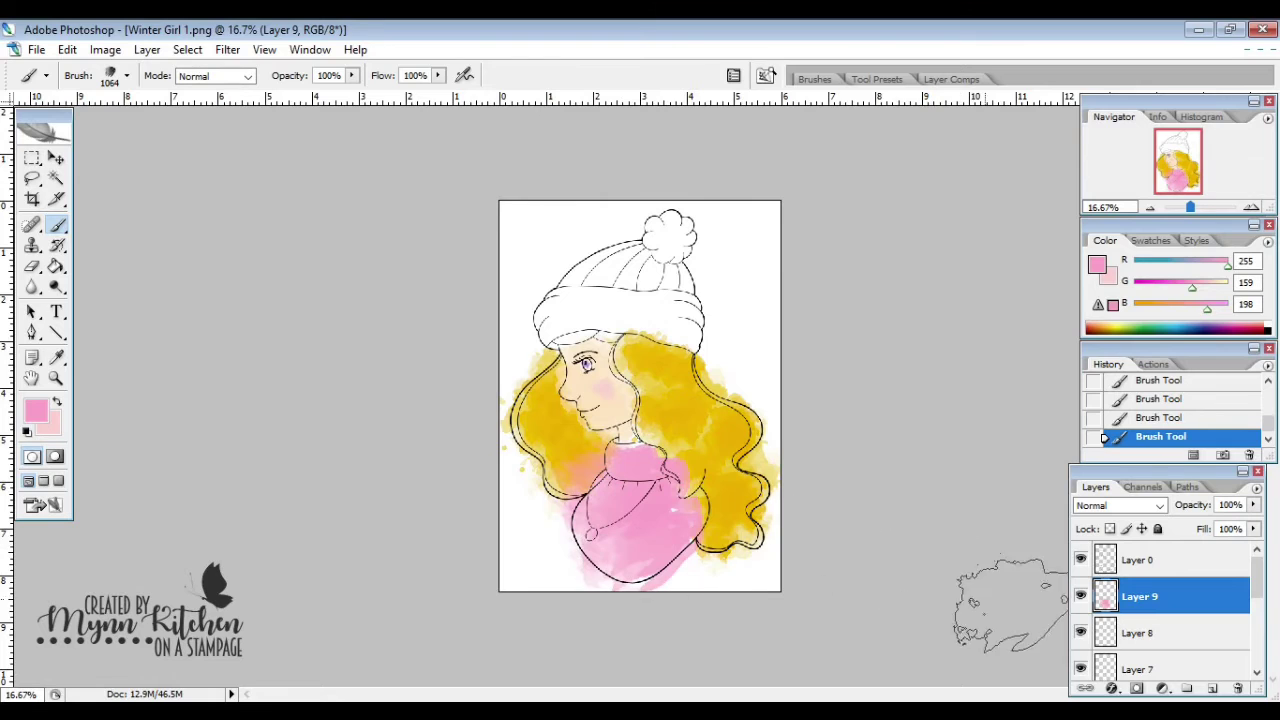
# Add another layer and stamp a deeper pink, RGB 248, 75, 146, over the lower part of the sweater
pyautogui.click(1212, 688)
pyautogui.click(35, 410)
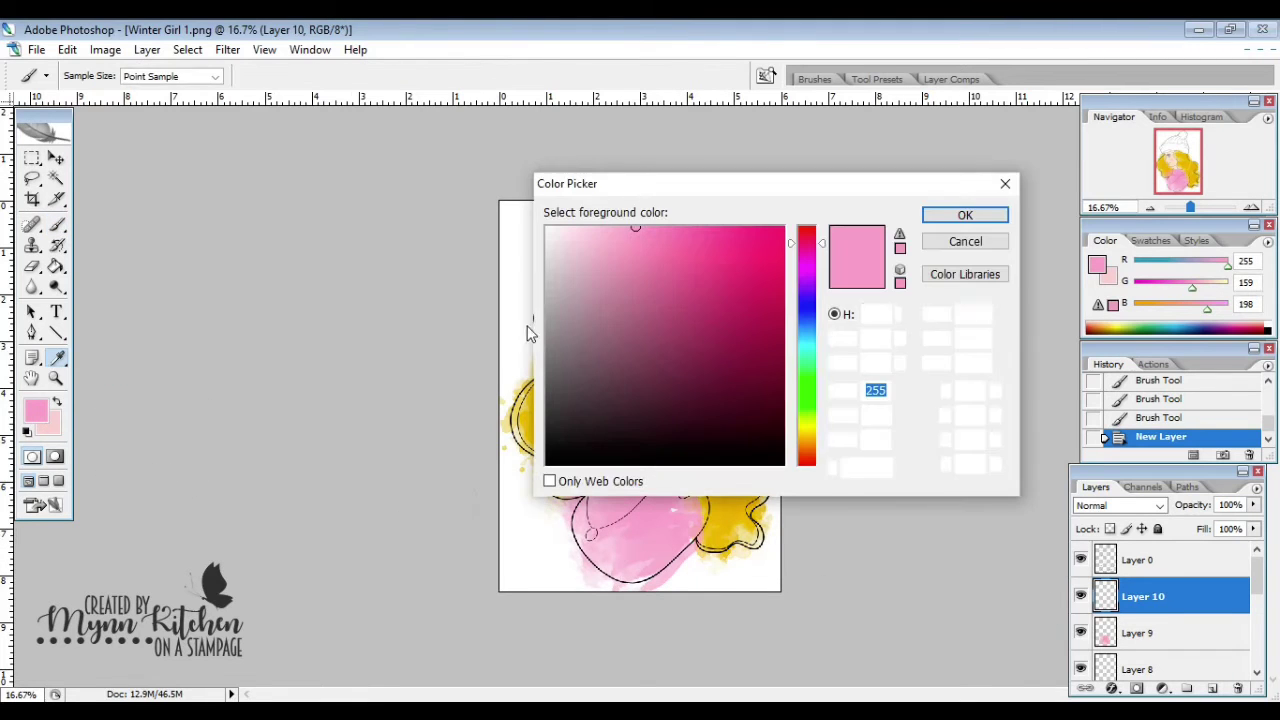
pyautogui.click(783, 229)
pyautogui.moveTo(675, 229); pyautogui.dragTo(714, 233)
pyautogui.click(965, 215)
pyautogui.moveTo(638, 520); pyautogui.dragTo(641, 534)
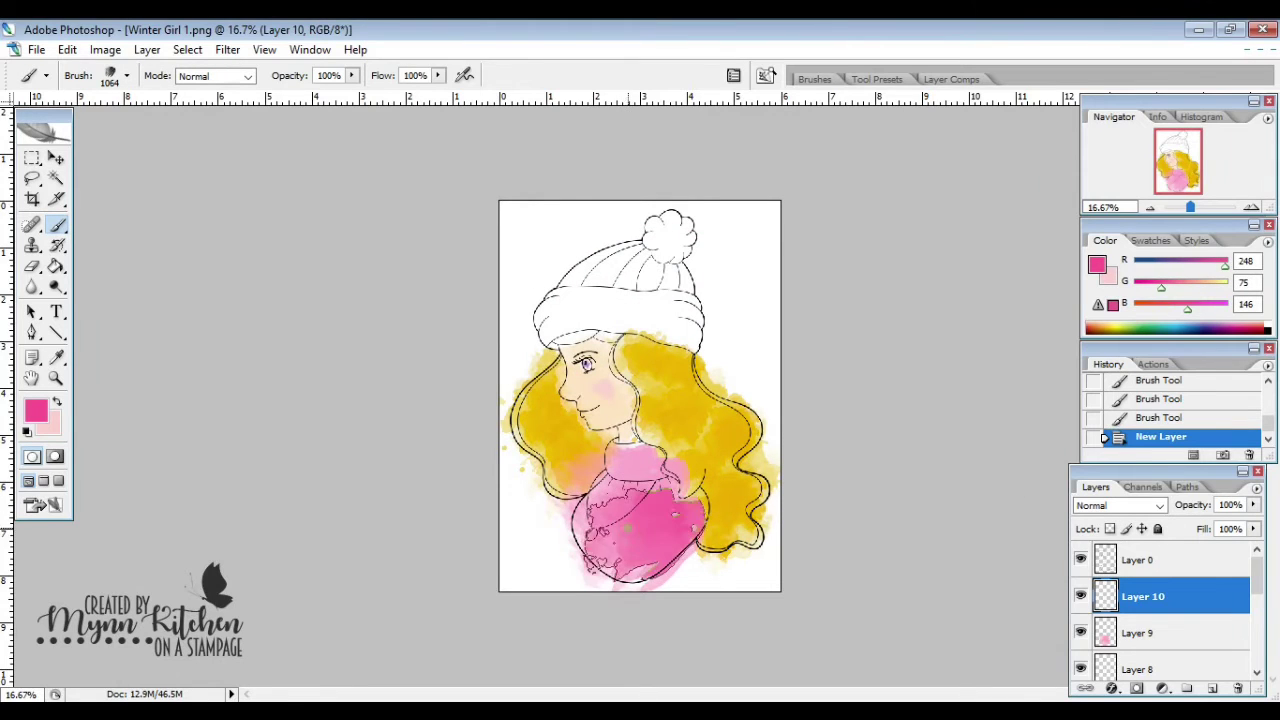
# Select both pink sweater layers and move them beneath all the hair layers, directly below Layer 2
pyautogui.click(56, 158)
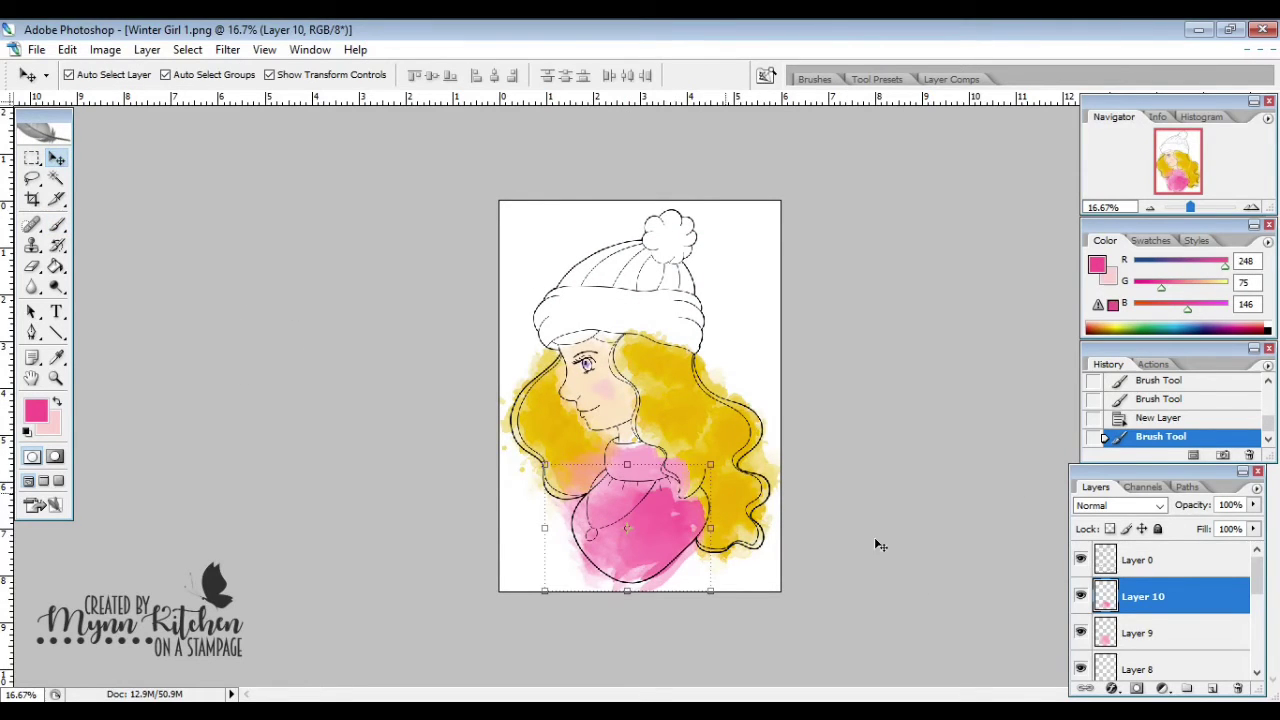
pyautogui.keyDown('shift'); pyautogui.click(1183, 633); pyautogui.keyUp('shift')
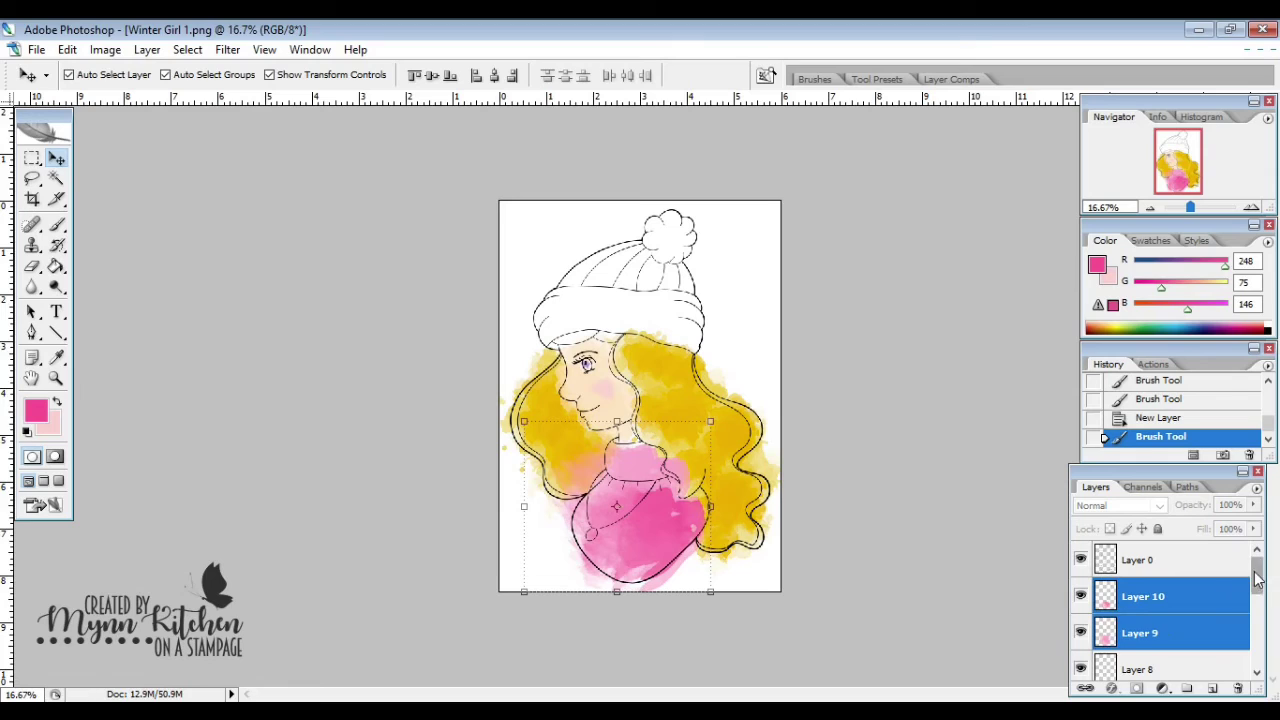
pyautogui.moveTo(1257, 580); pyautogui.dragTo(1205, 672)
pyautogui.moveTo(1255, 590); pyautogui.dragTo(1221, 662)
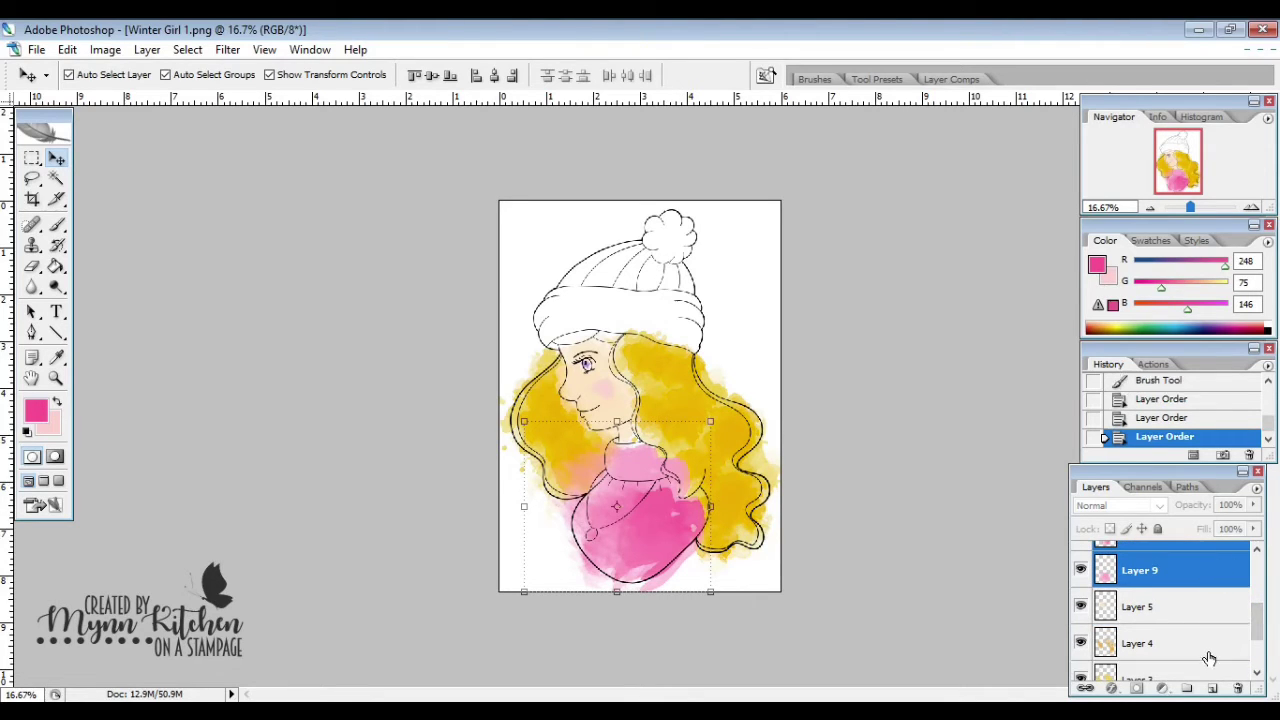
pyautogui.moveTo(1257, 615); pyautogui.dragTo(1261, 637)
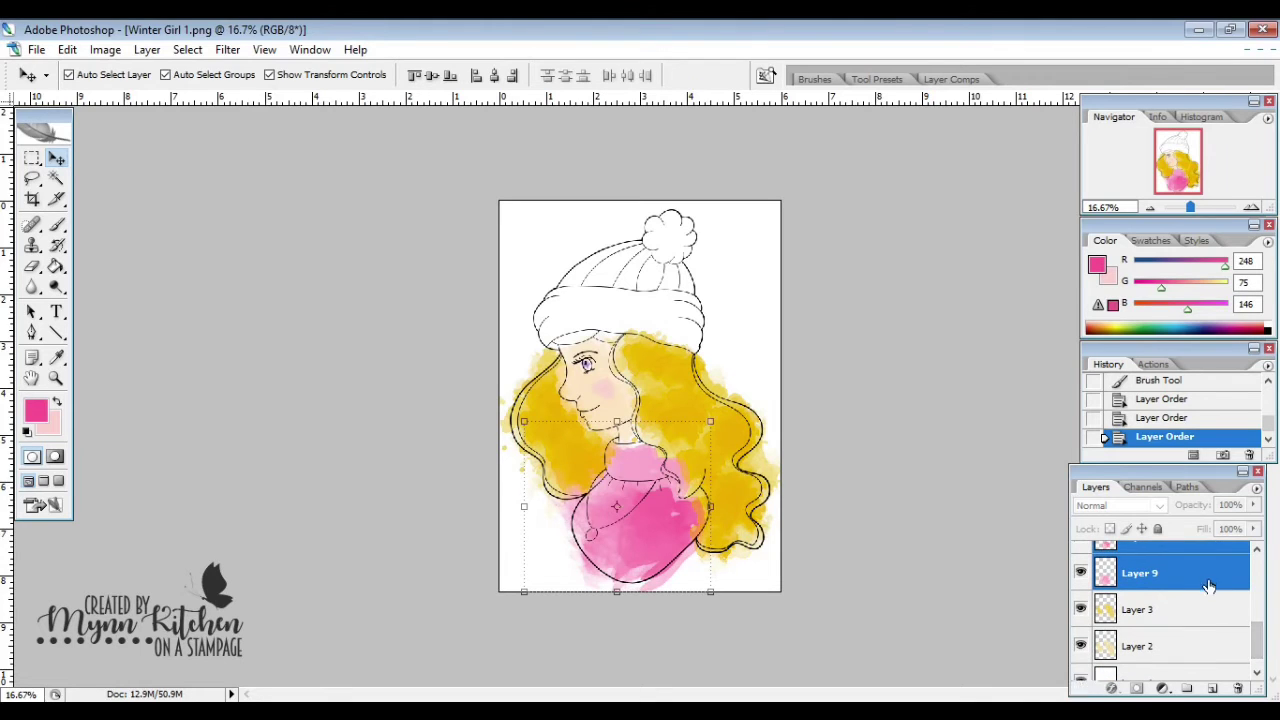
pyautogui.moveTo(1210, 588); pyautogui.dragTo(1205, 662)
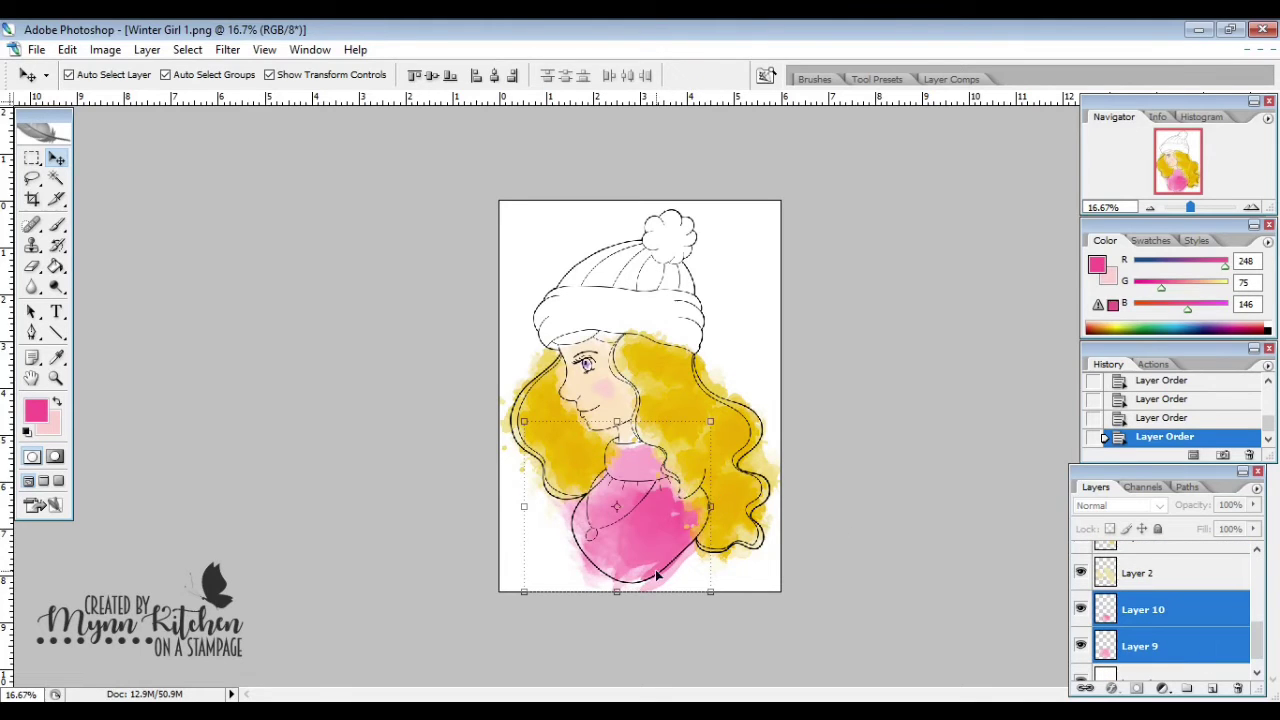
# Add a new layer just beneath the line art and reduce the brush to 231 px
pyautogui.hotkey('ctrl', 'shift', 'alt', 'n')
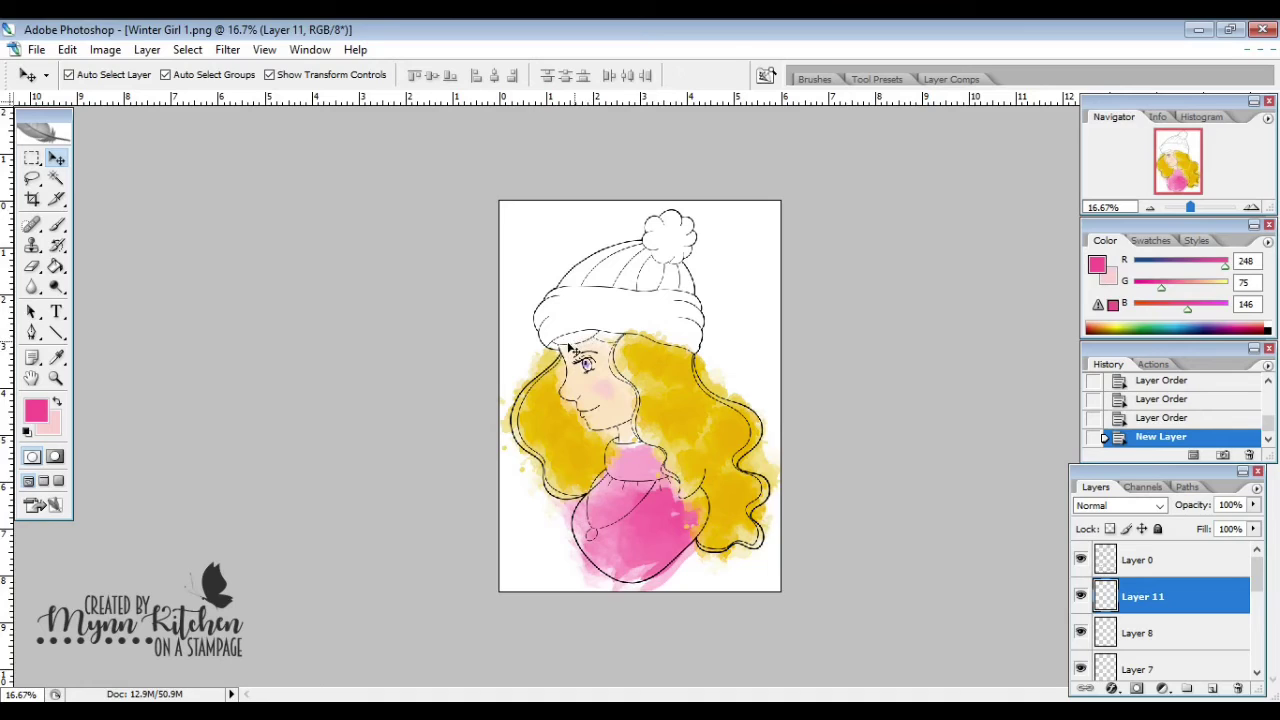
pyautogui.click(57, 226)
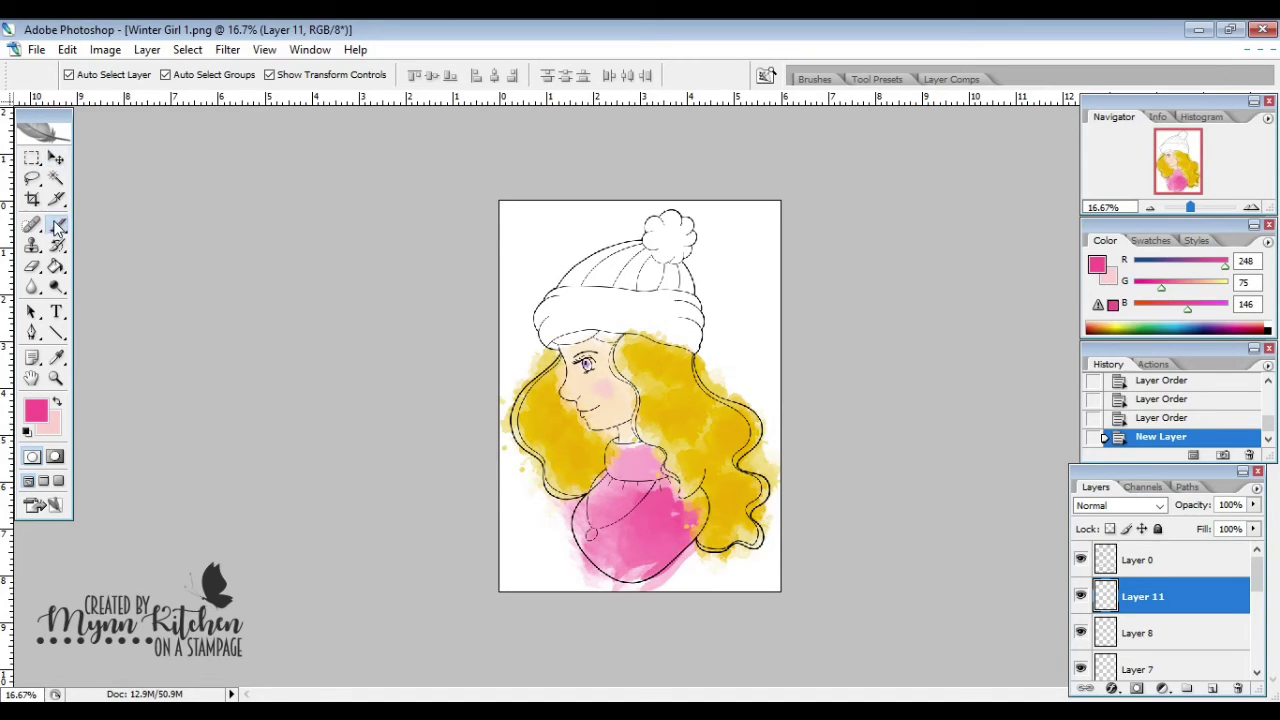
pyautogui.click(128, 77)
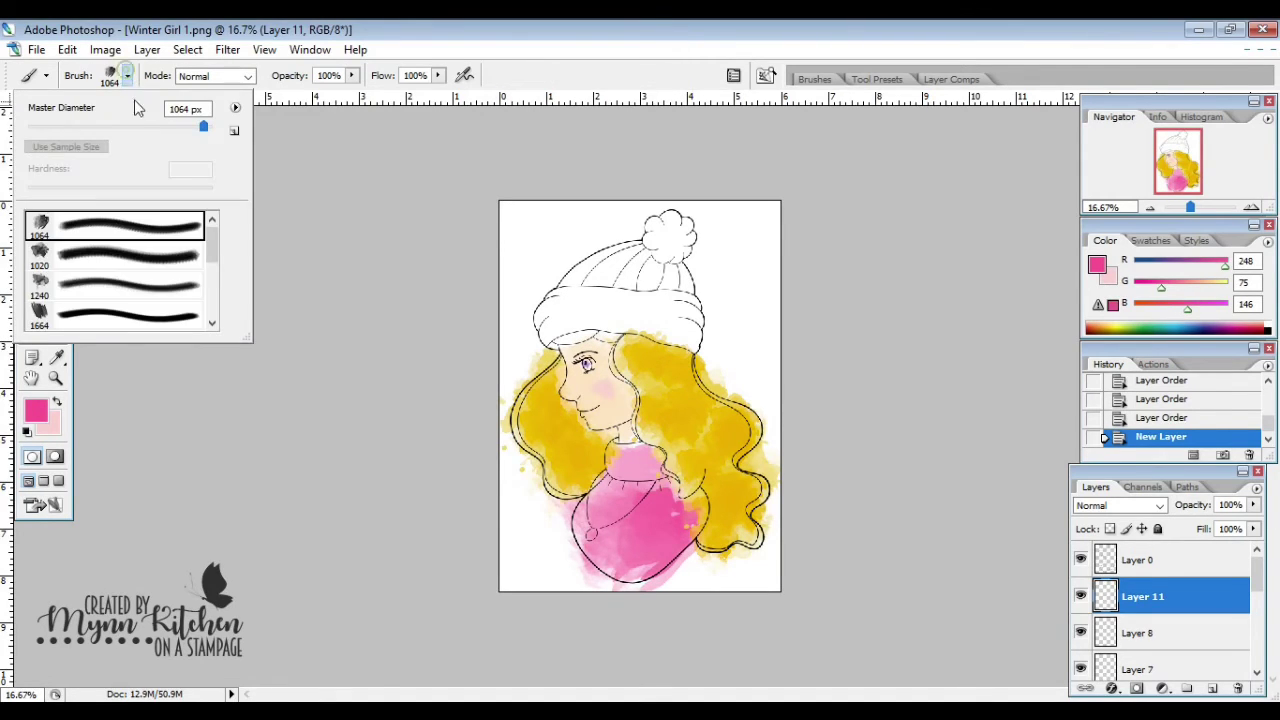
pyautogui.click(170, 127)
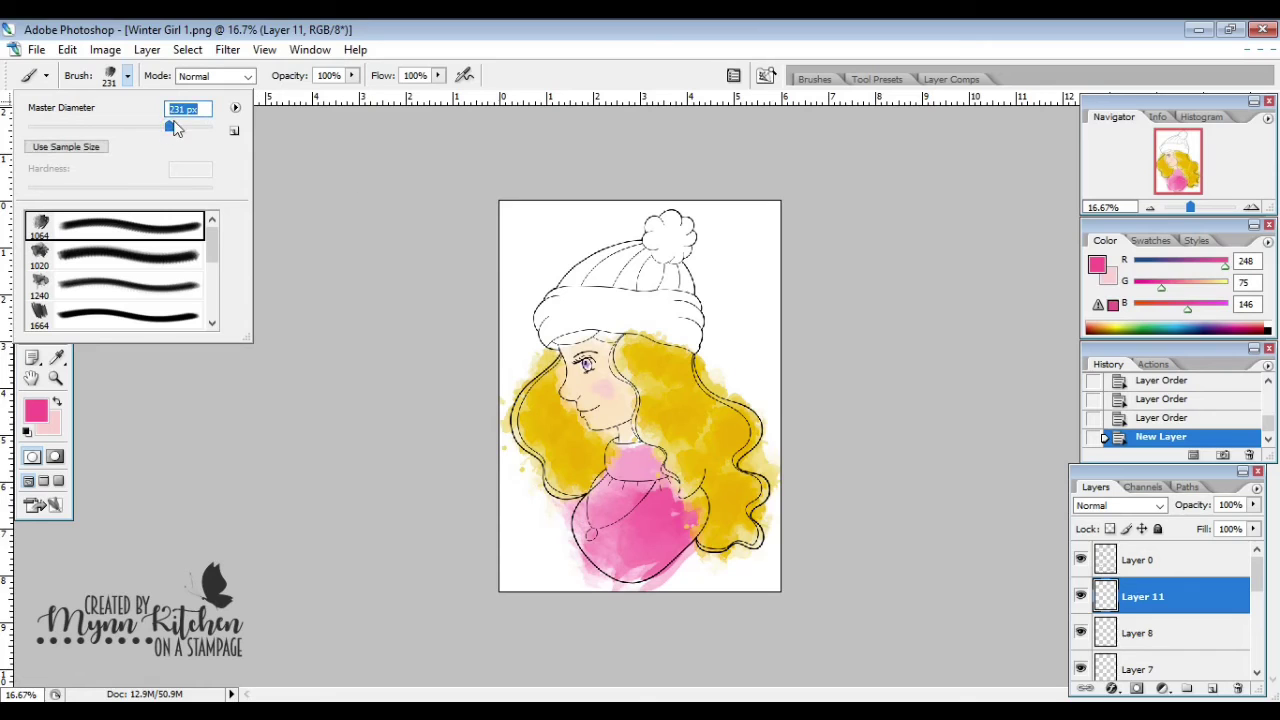
# Sample a light yellow, RGB 233, 209, 101, from the hair and stamp it along the bangs under the hat brim
pyautogui.click(36, 410)
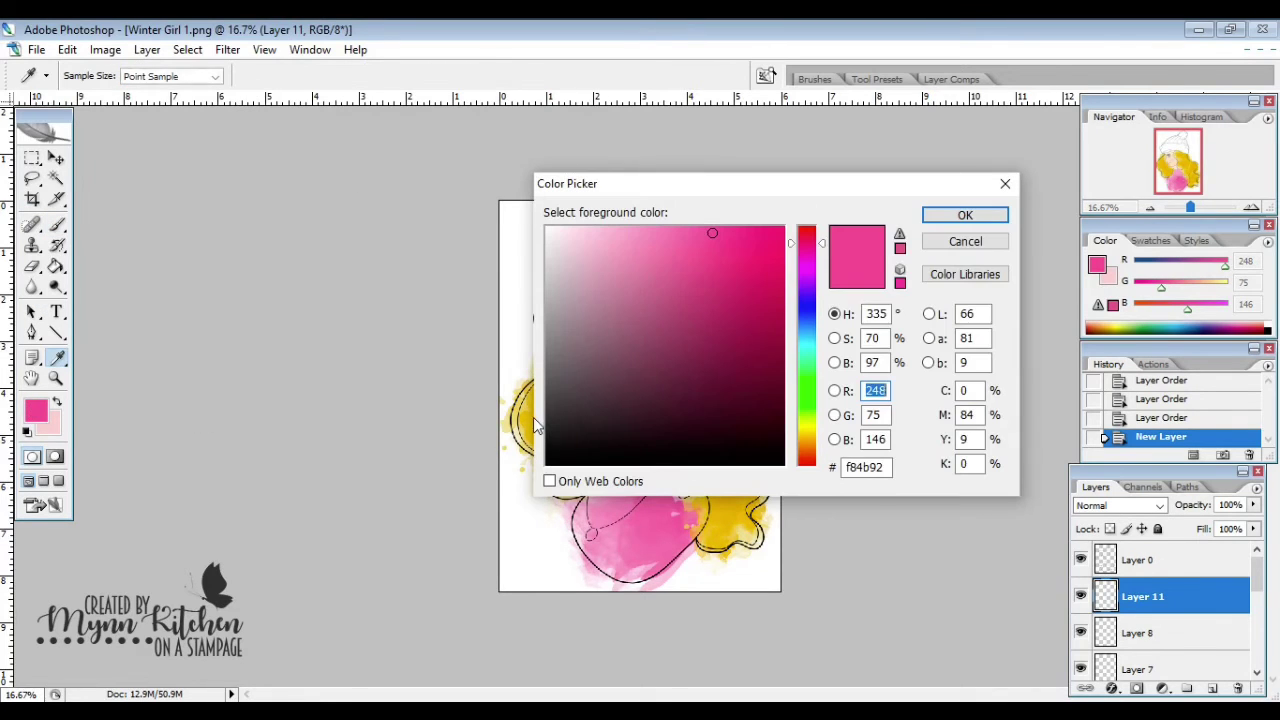
pyautogui.click(517, 413)
pyautogui.click(960, 212)
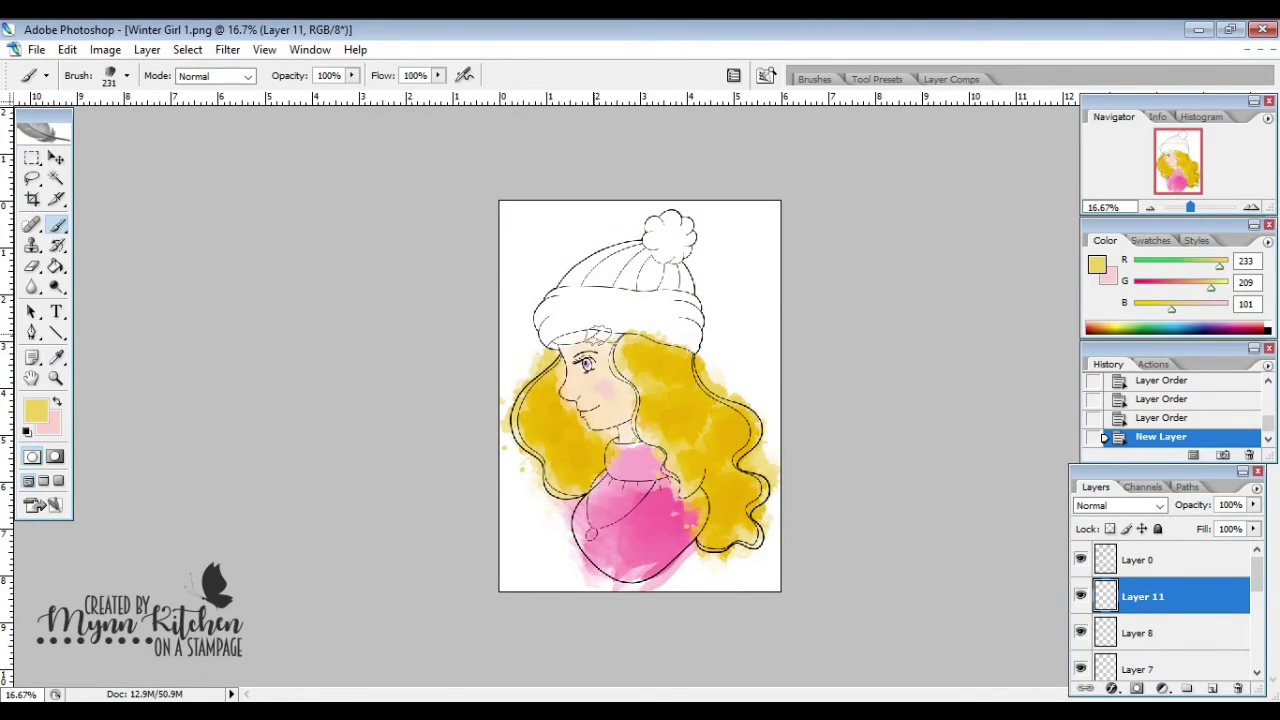
pyautogui.click(604, 336)
pyautogui.click(580, 337)
pyautogui.click(566, 340)
pyautogui.click(561, 341)
# Sample a darker gold, RGB 224, 173, 7, from the hair and stamp it over the bangs with a 163 px brush
pyautogui.click(36, 410)
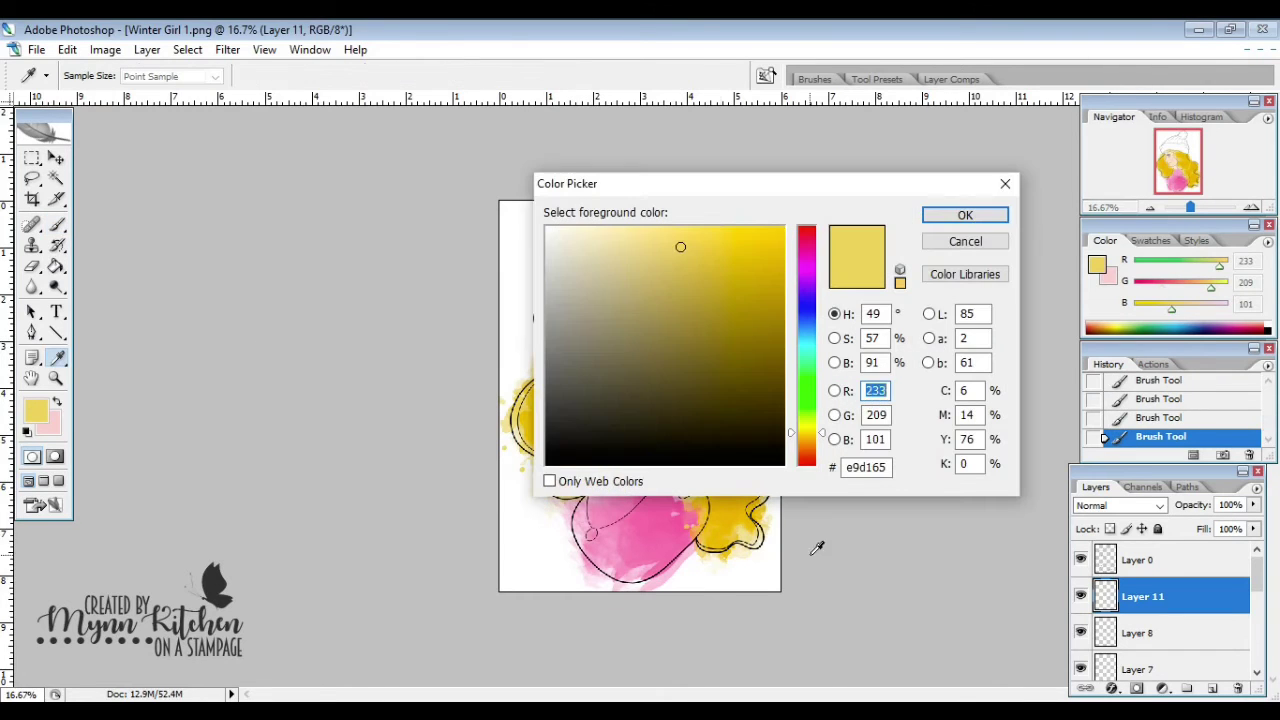
pyautogui.click(718, 510)
pyautogui.click(935, 217)
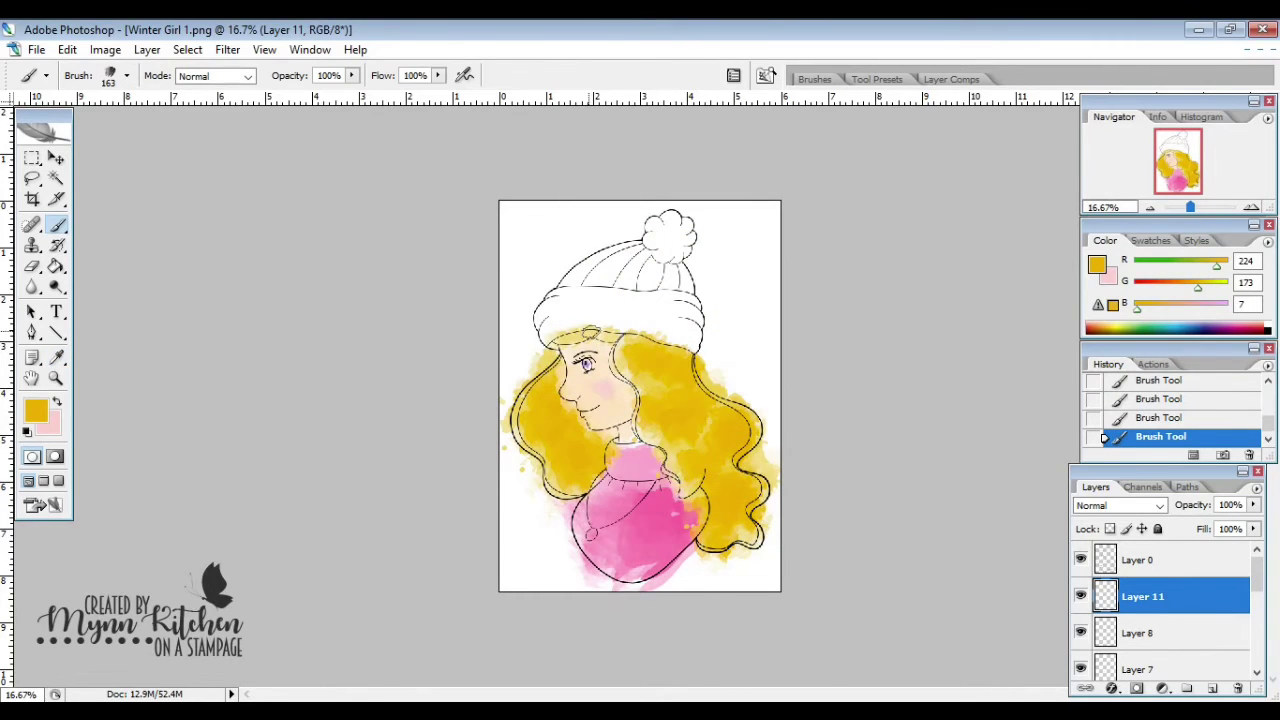
pyautogui.click(553, 342)
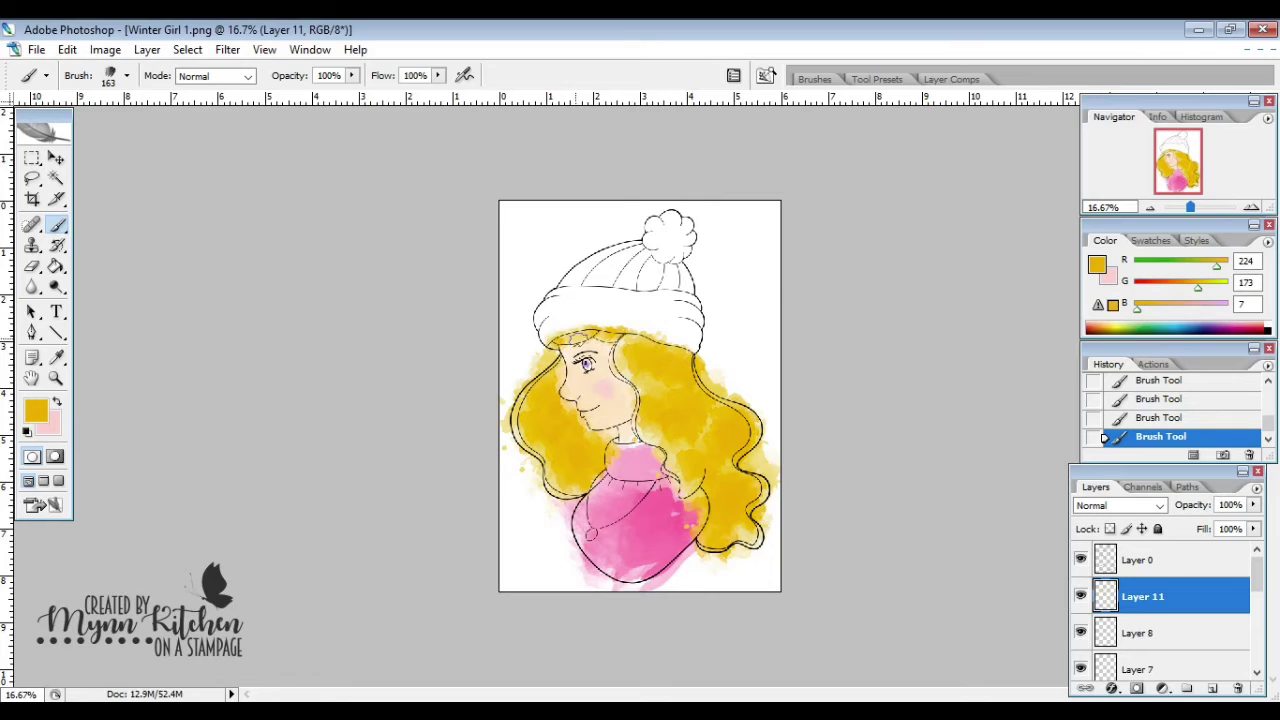
# Add a layer above the bangs layer and set the foreground color to PANTONE 367 C
pyautogui.click(1212, 689)
pyautogui.click(35, 410)
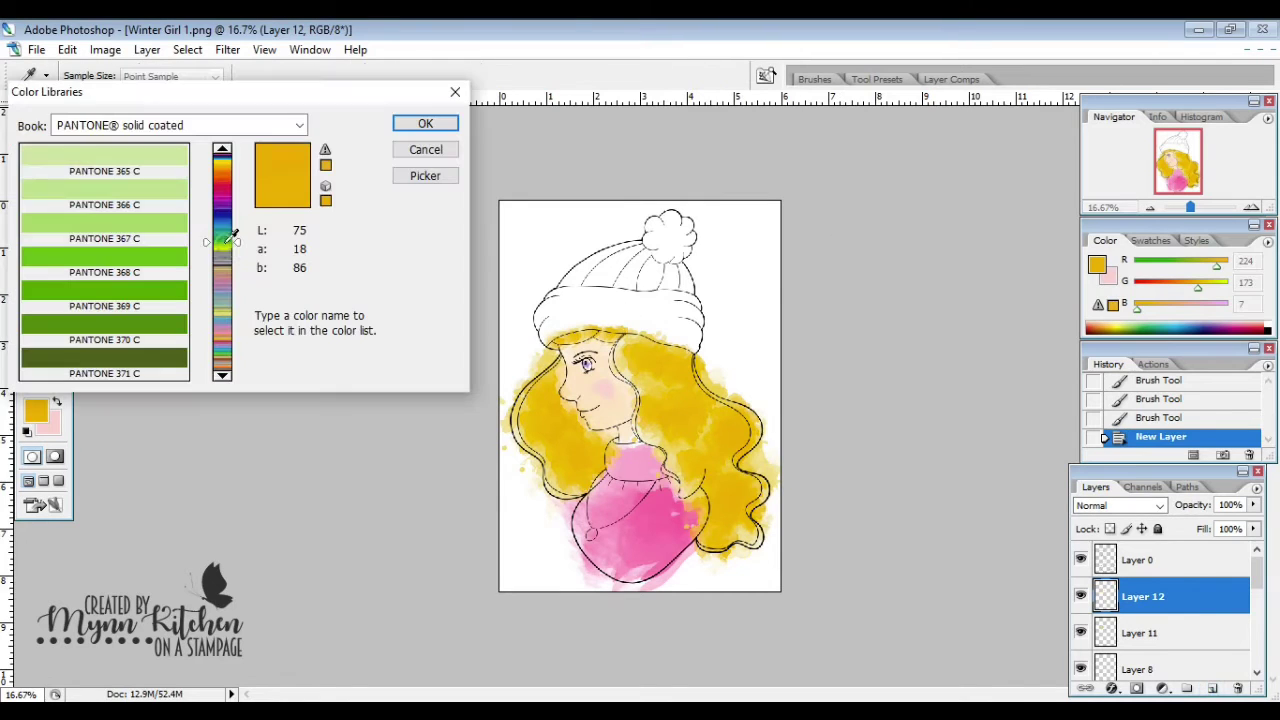
pyautogui.click(155, 237)
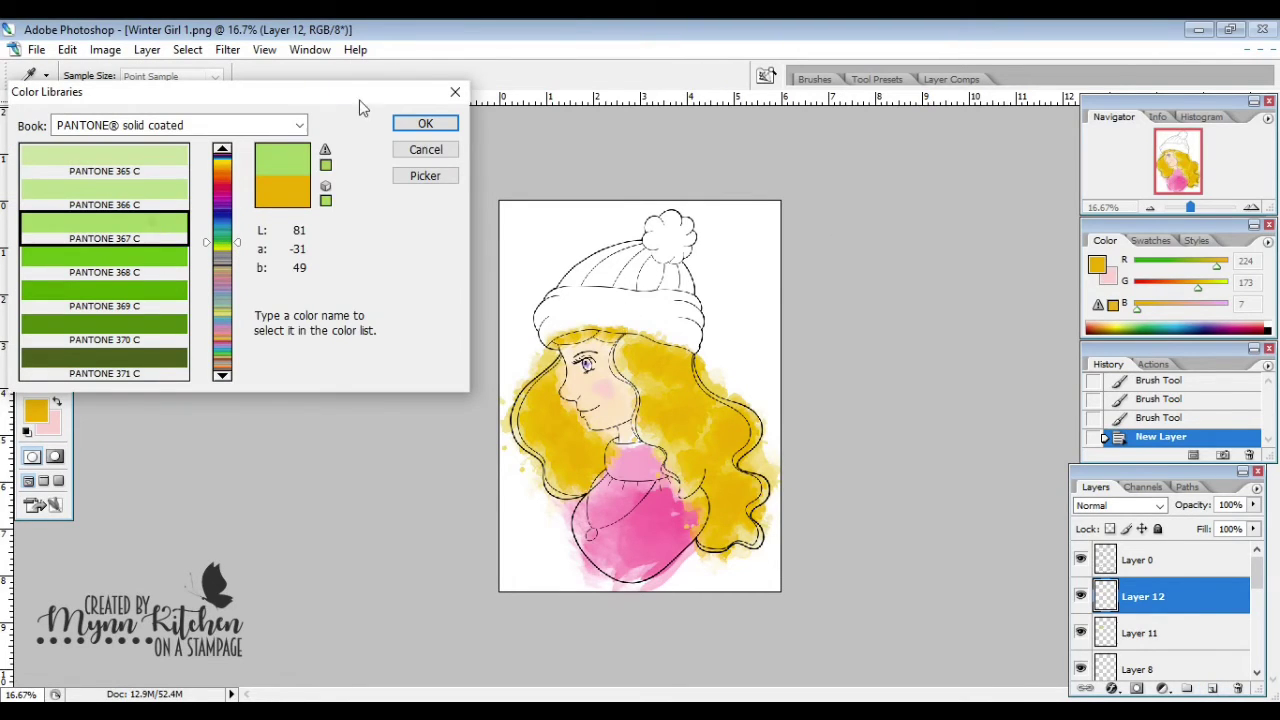
pyautogui.click(424, 123)
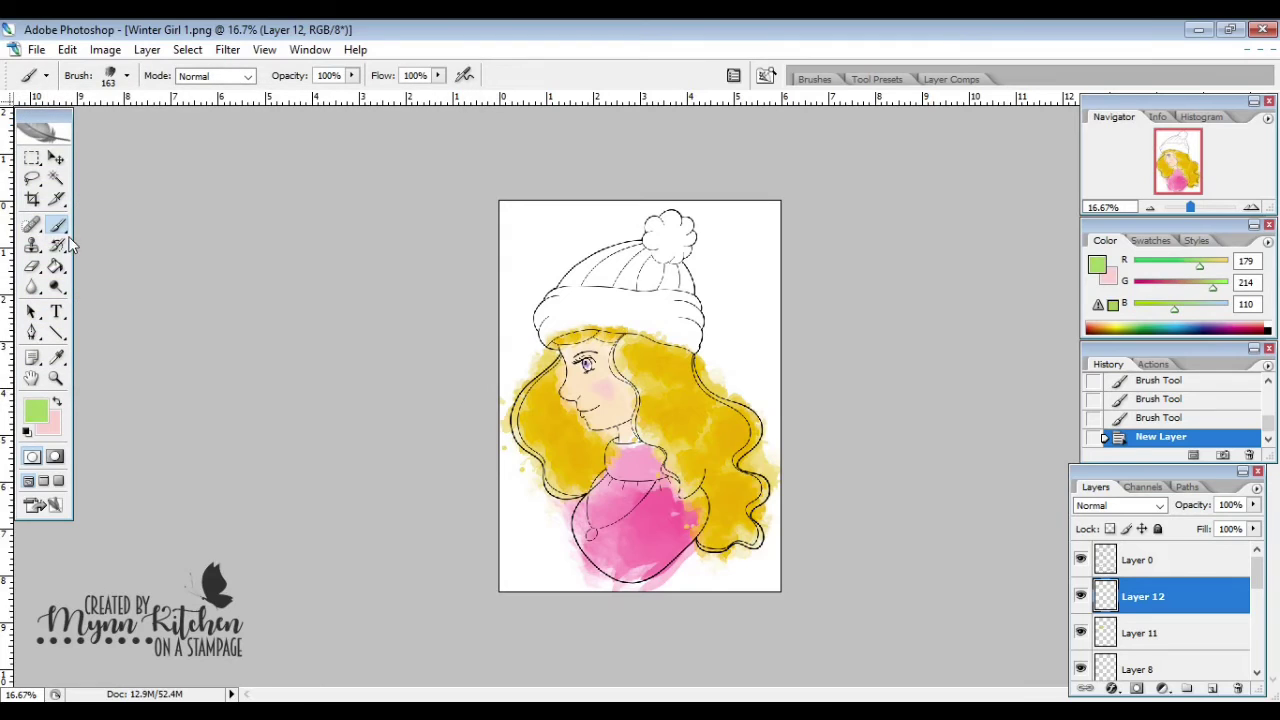
# Choose the 1064 px watercolor brush and stamp the light green over the front and middle of the hat
pyautogui.click(125, 77)
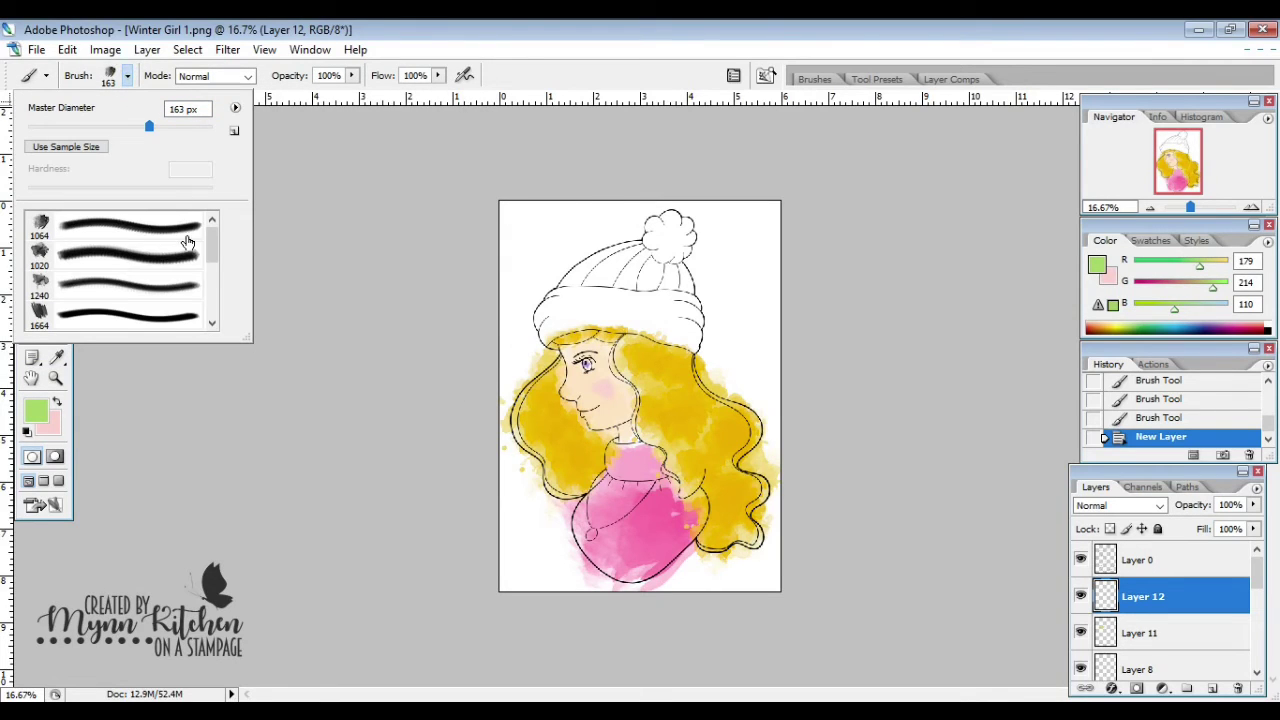
pyautogui.moveTo(215, 245); pyautogui.dragTo(218, 285)
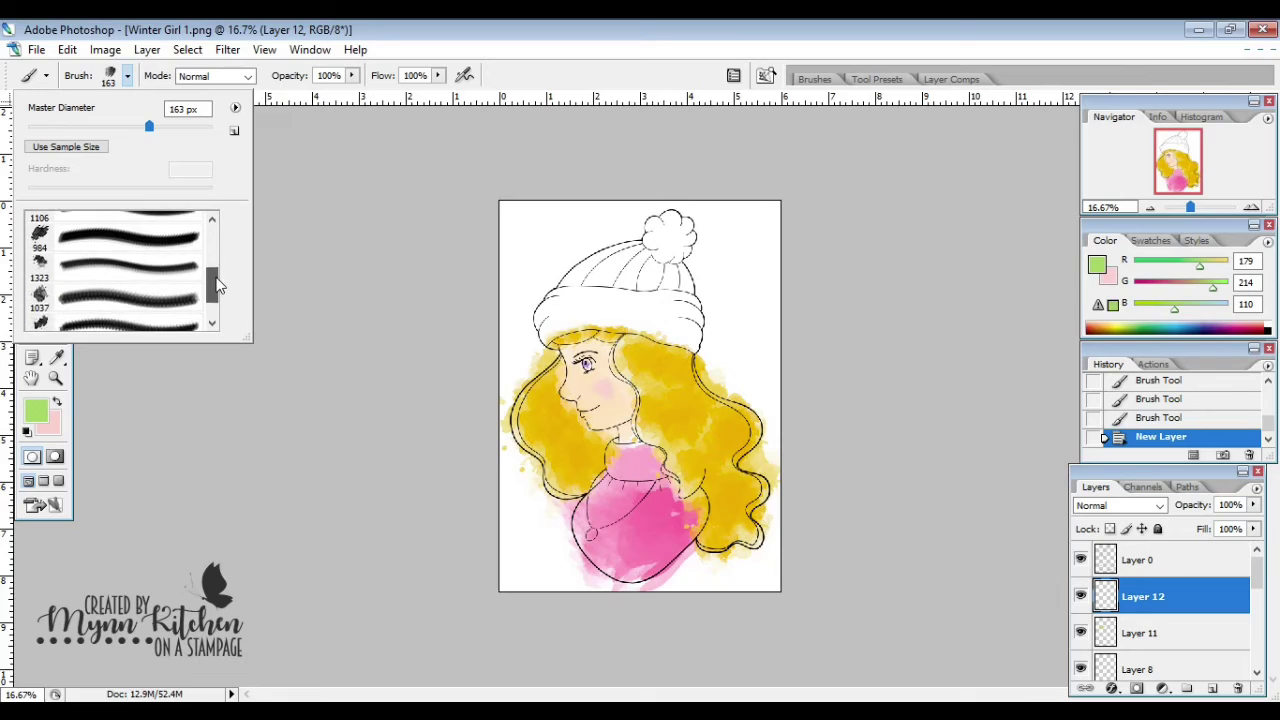
pyautogui.click(134, 295)
pyautogui.click(150, 267)
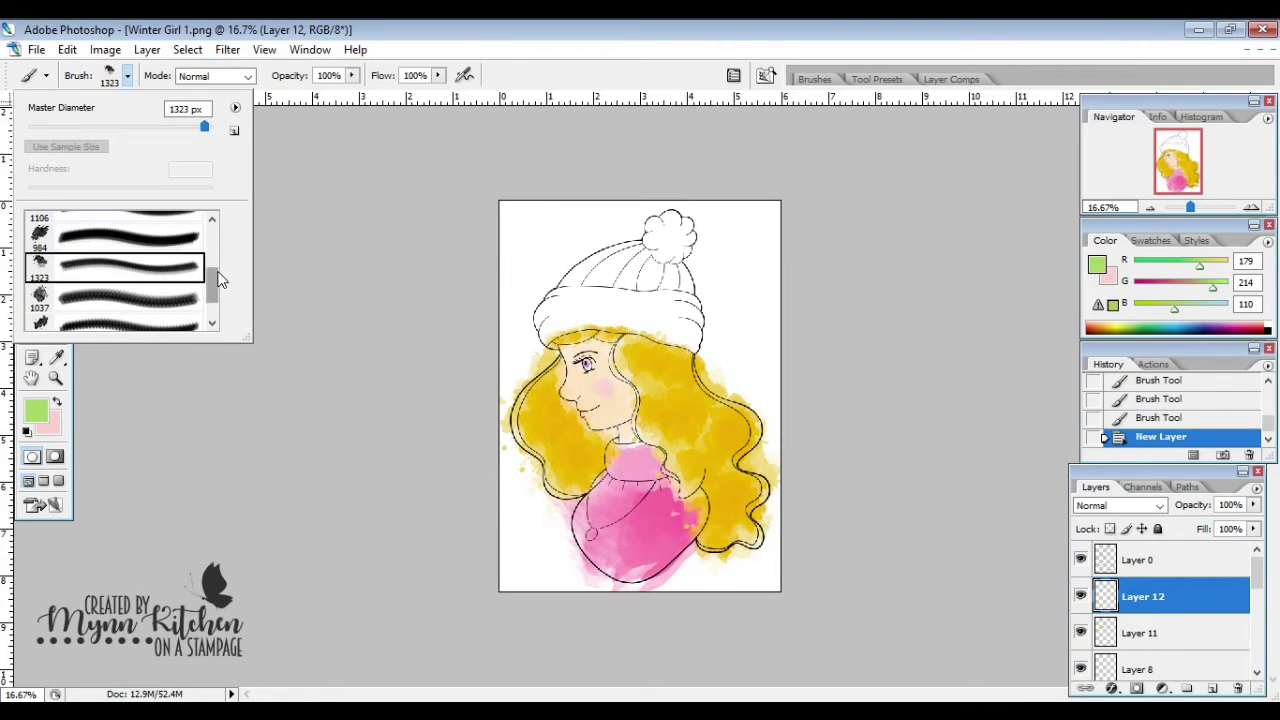
pyautogui.moveTo(216, 277)
pyautogui.mouseDown()
pyautogui.moveTo(217, 301)
pyautogui.moveTo(211, 232)
pyautogui.mouseUp()
pyautogui.click(104, 231)
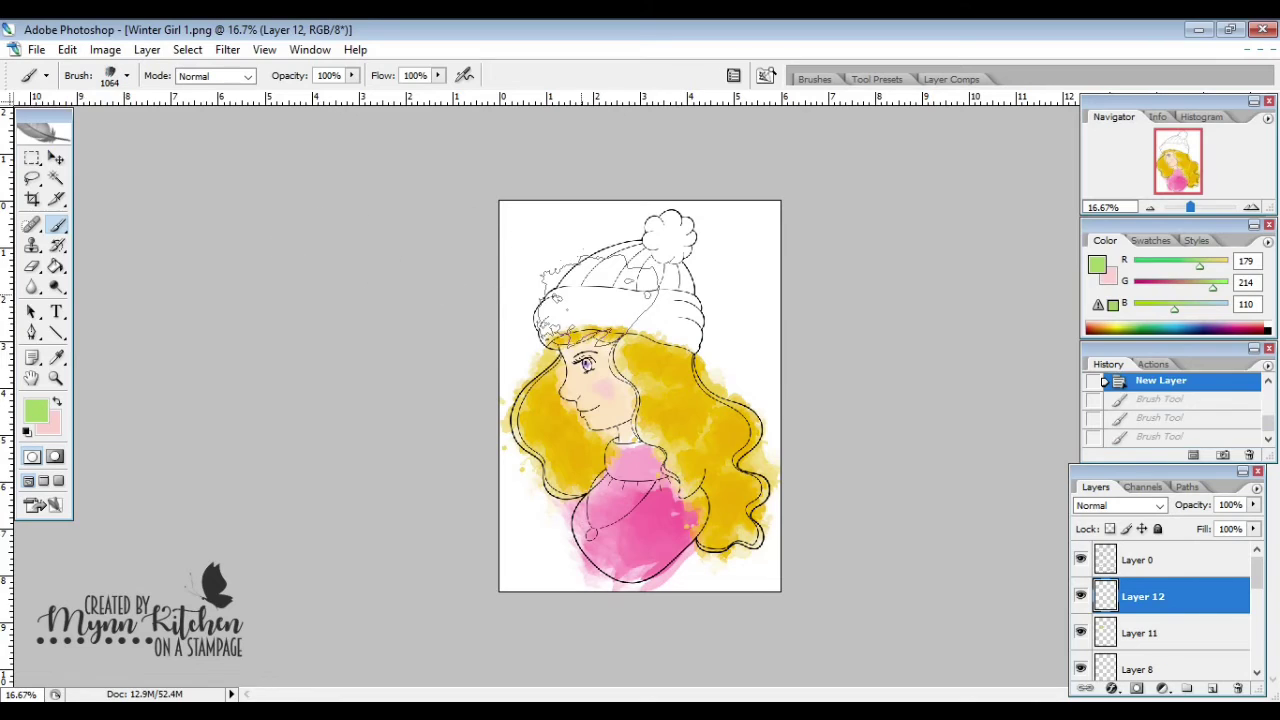
pyautogui.click(599, 302)
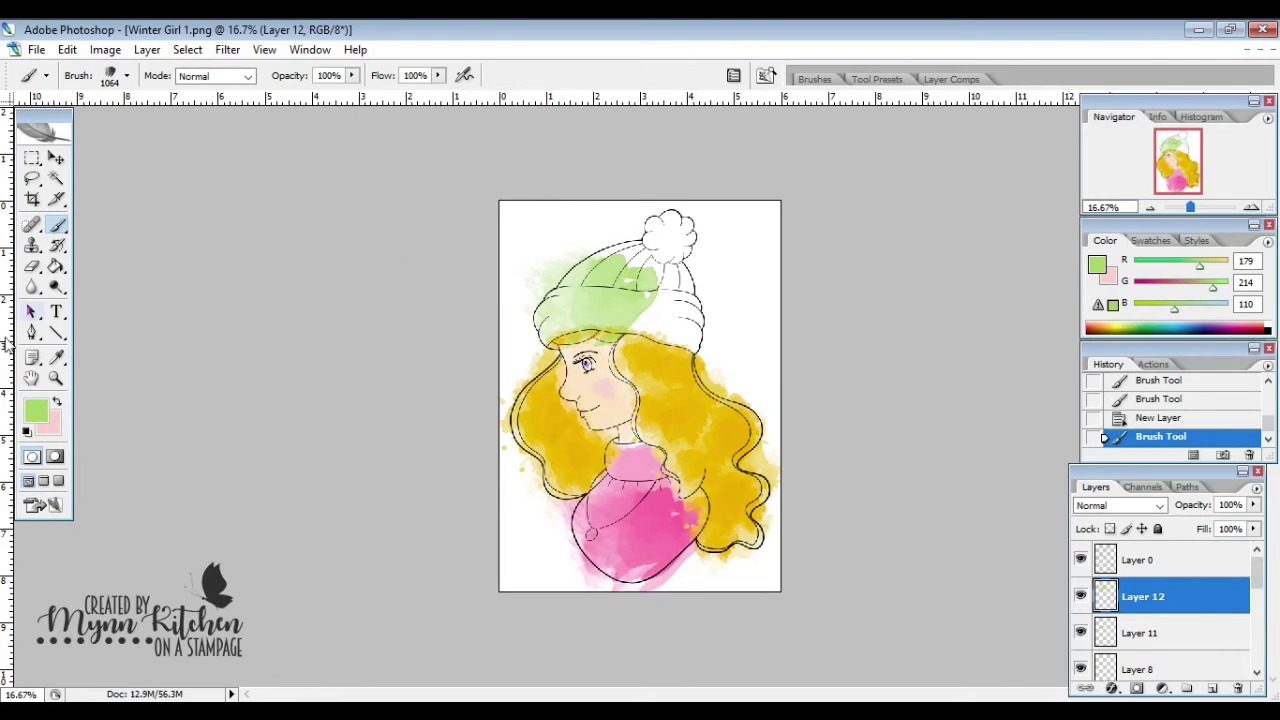
# Fill the remaining back part of the hat and its brim with light green using a 465 px brush
pyautogui.click(127, 76)
pyautogui.moveTo(185, 127); pyautogui.dragTo(192, 132)
pyautogui.click(655, 266)
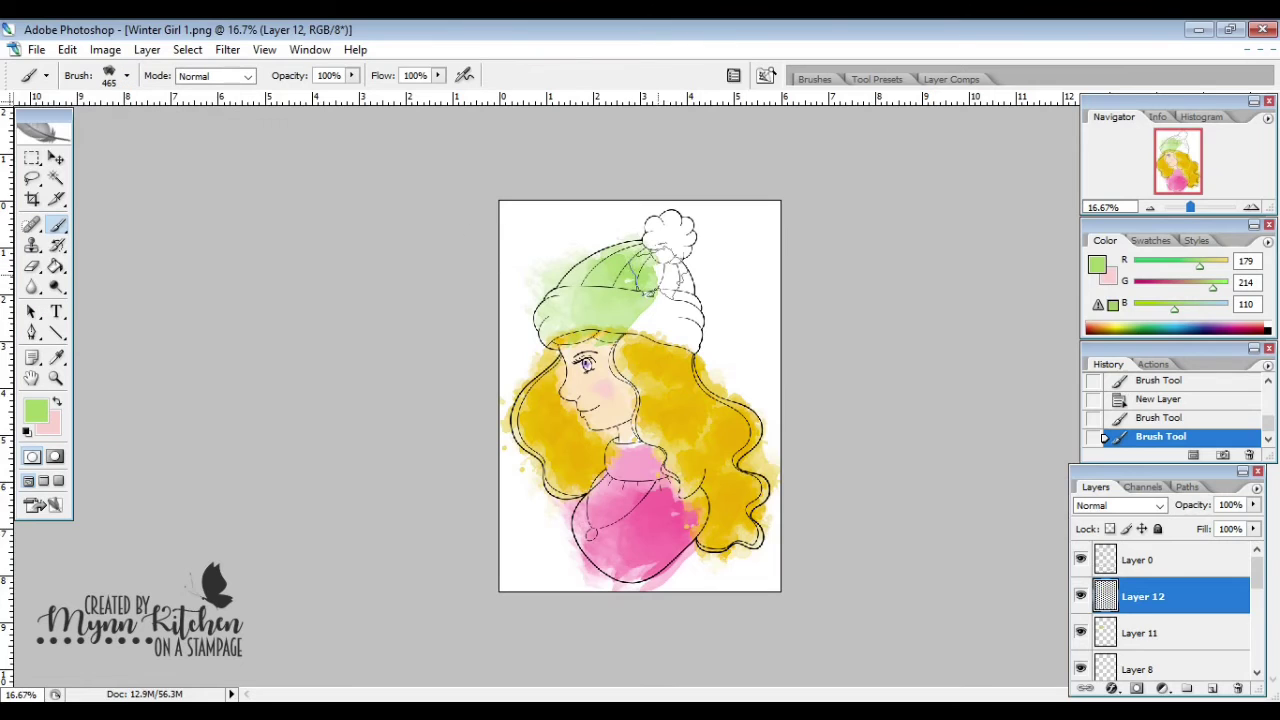
pyautogui.click(671, 285)
pyautogui.click(656, 310)
pyautogui.click(684, 322)
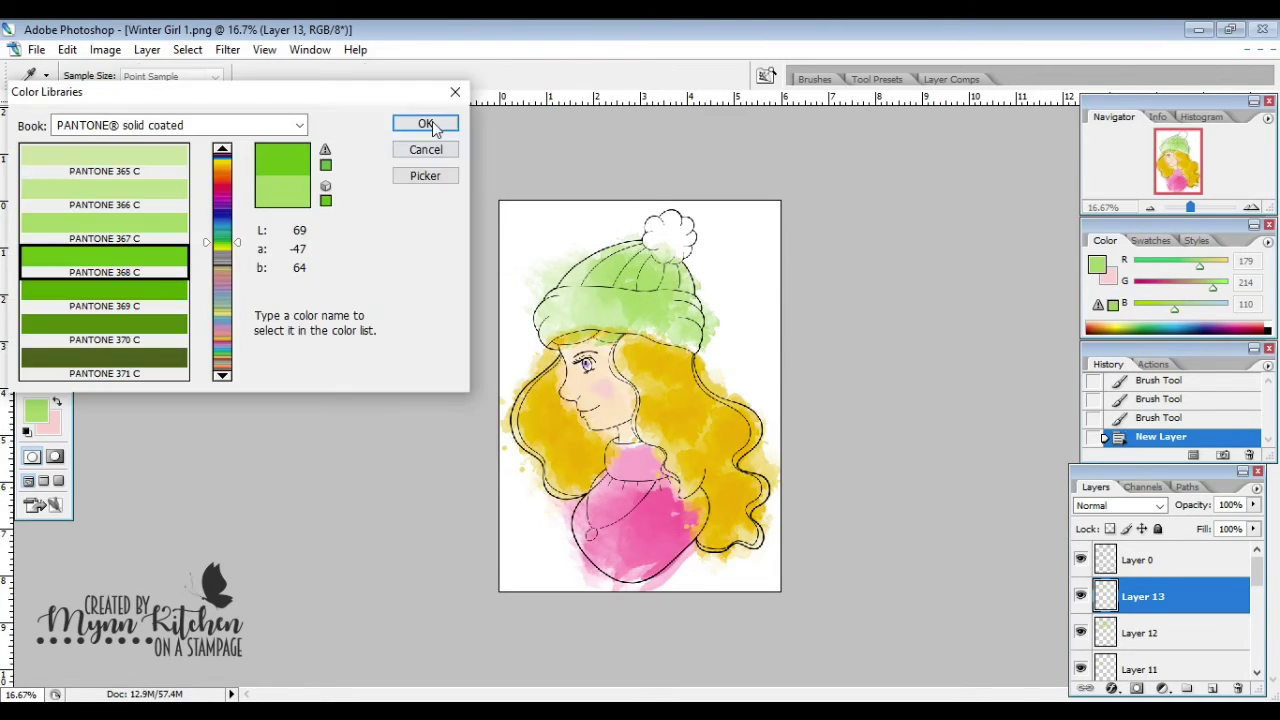
# Set the foreground color to PANTONE 368 C and stamp it over the hat with the 1064 px brush
pyautogui.click(430, 121)
pyautogui.click(127, 77)
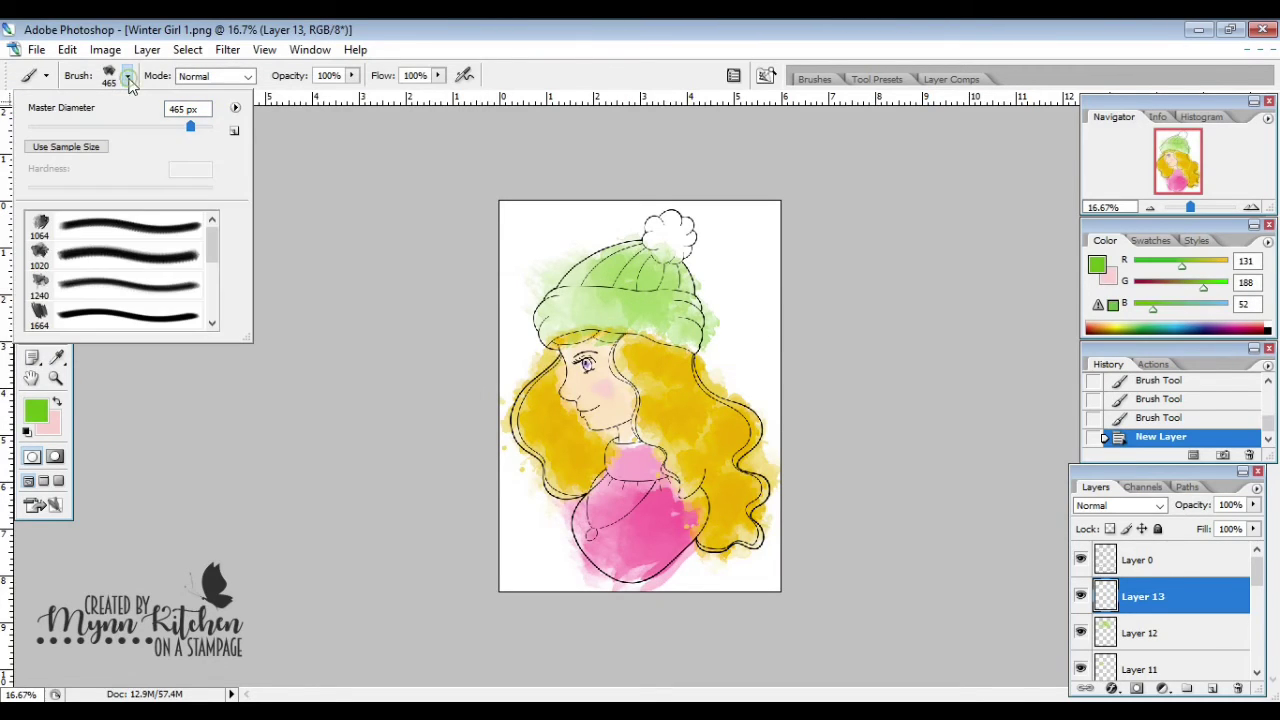
pyautogui.click(71, 237)
pyautogui.click(620, 288)
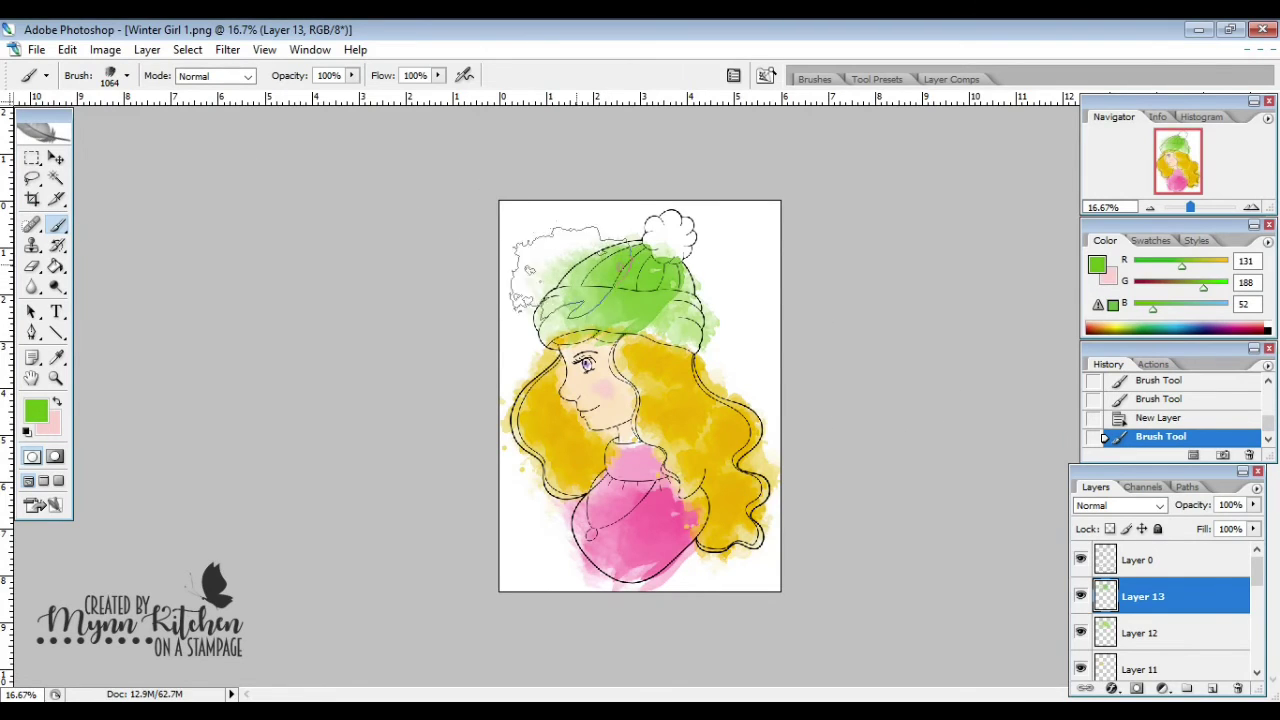
# Add a new layer beneath the line art and dab white over the hat's pom-pom with a 312 px brush
pyautogui.click(127, 77)
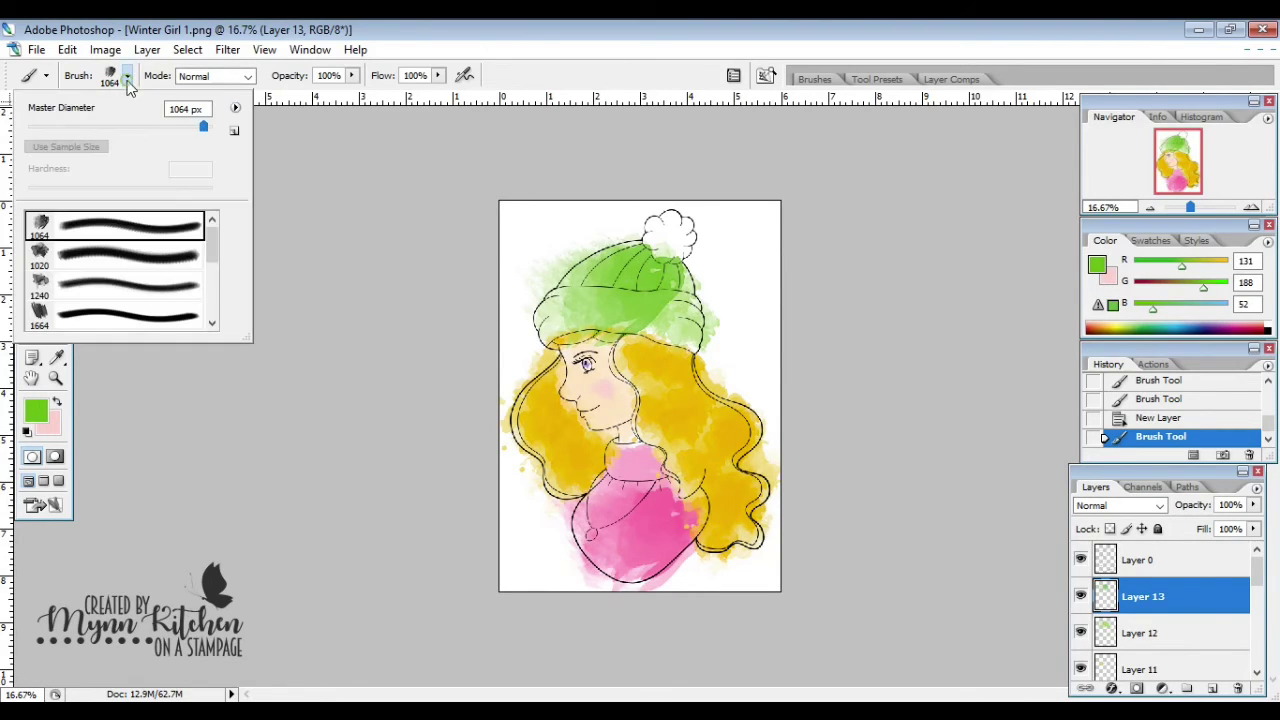
pyautogui.click(176, 126)
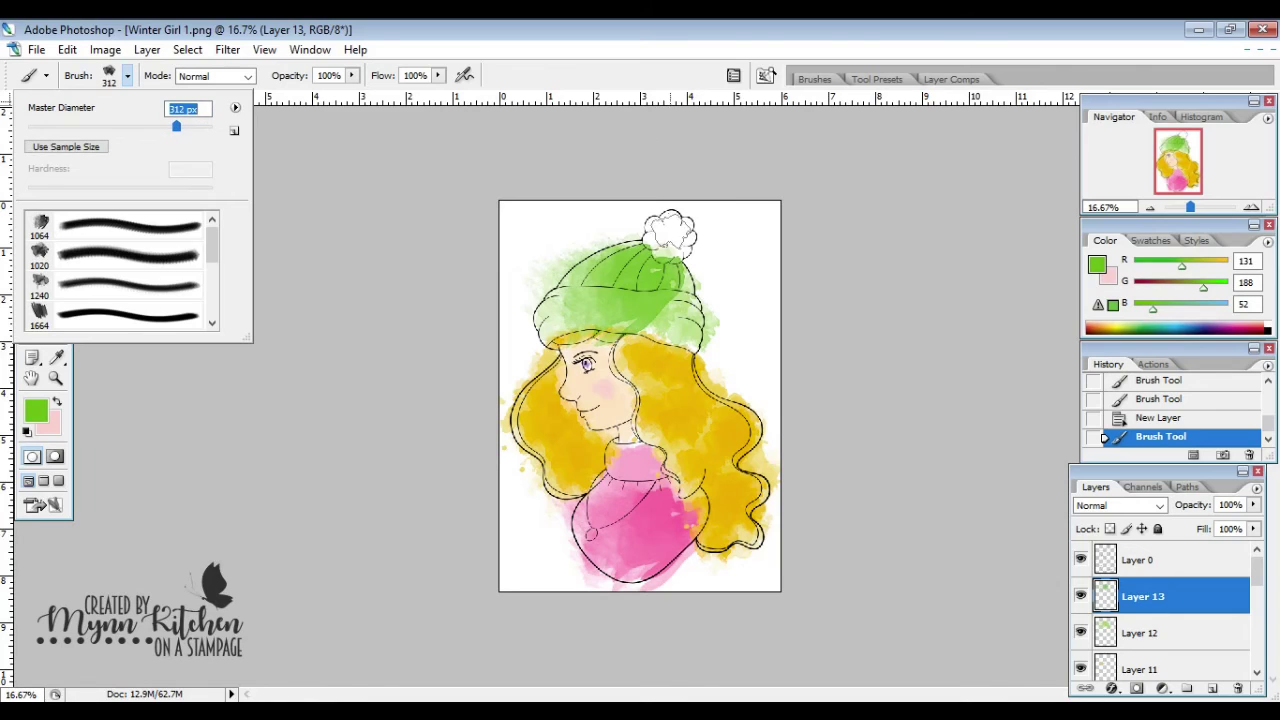
pyautogui.click(38, 411)
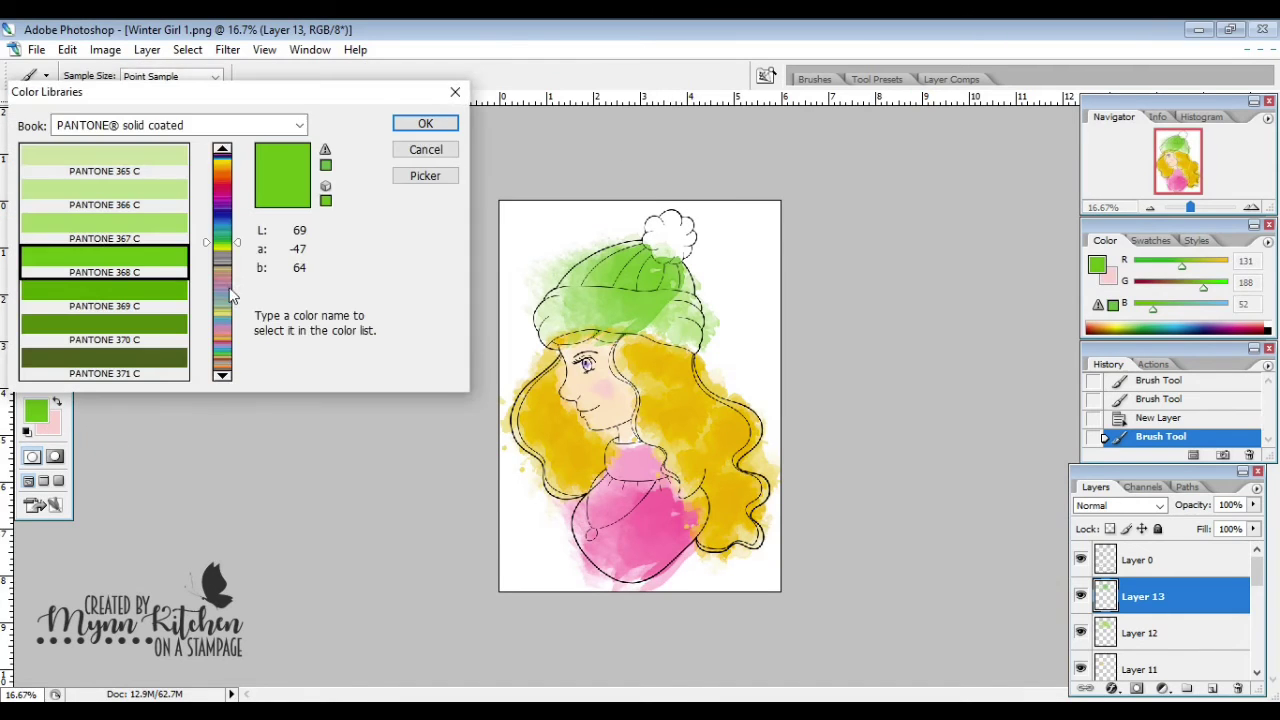
pyautogui.click(426, 178)
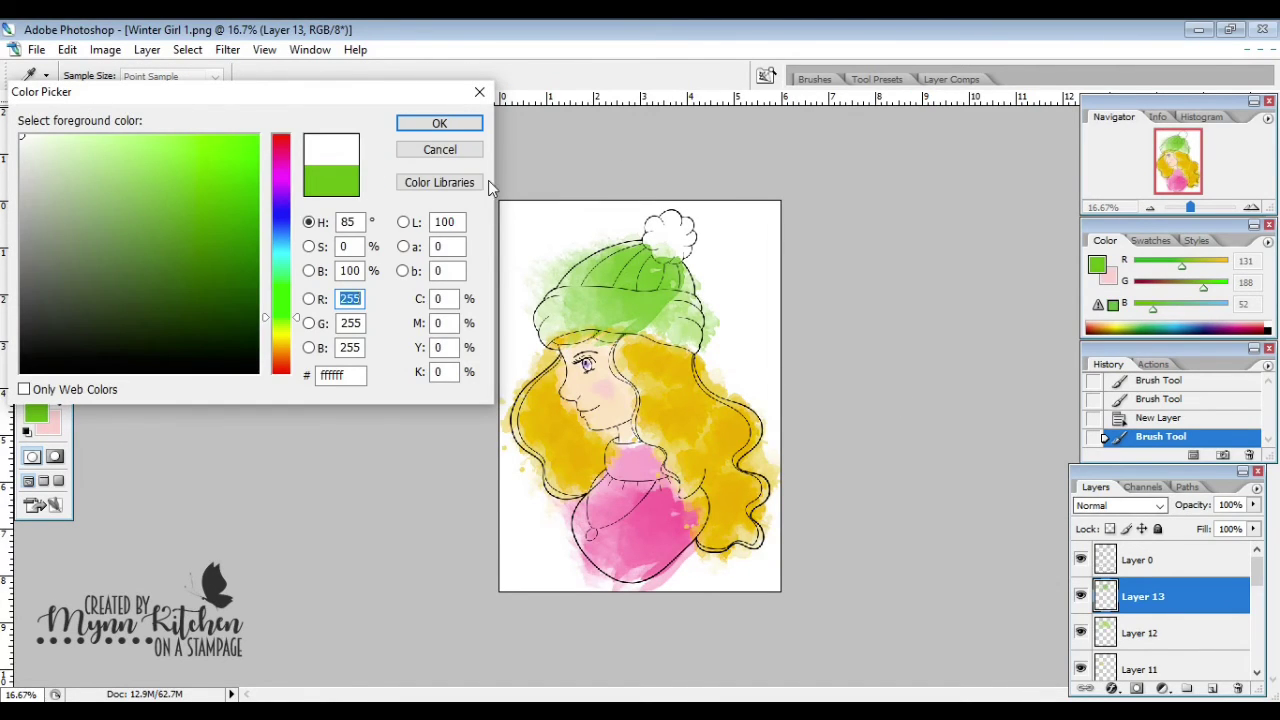
pyautogui.click(443, 123)
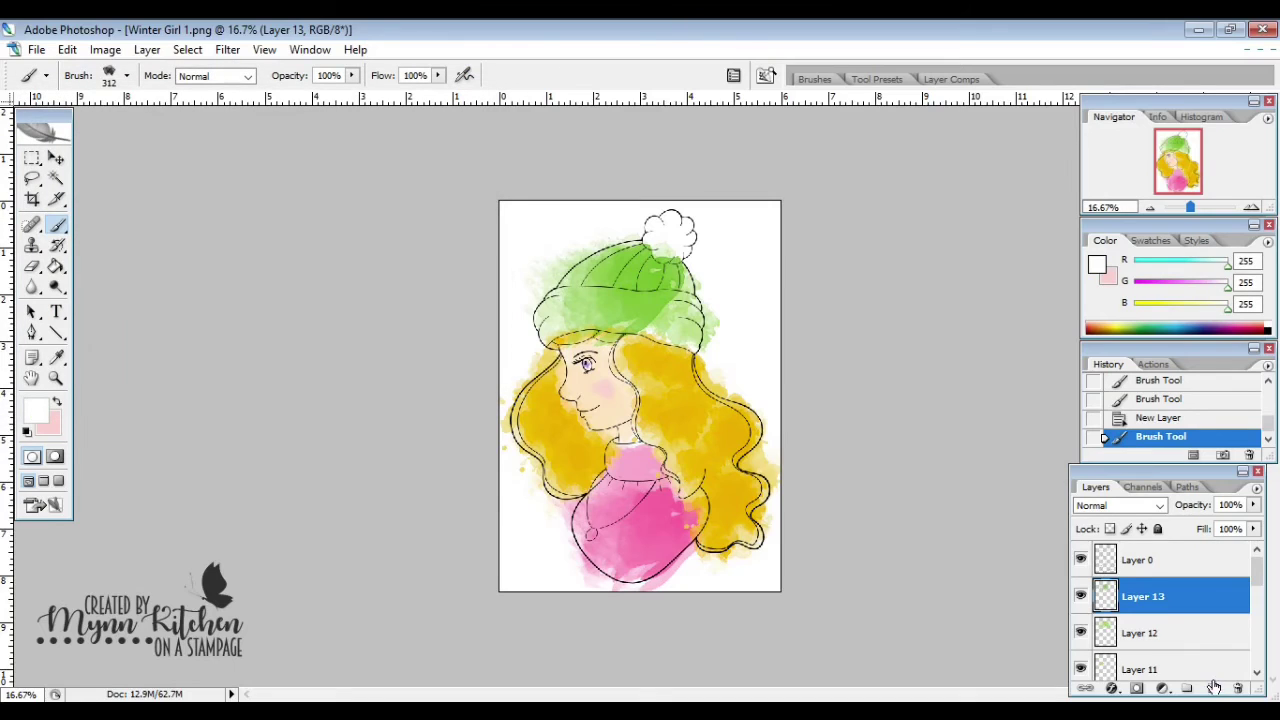
pyautogui.click(1213, 689)
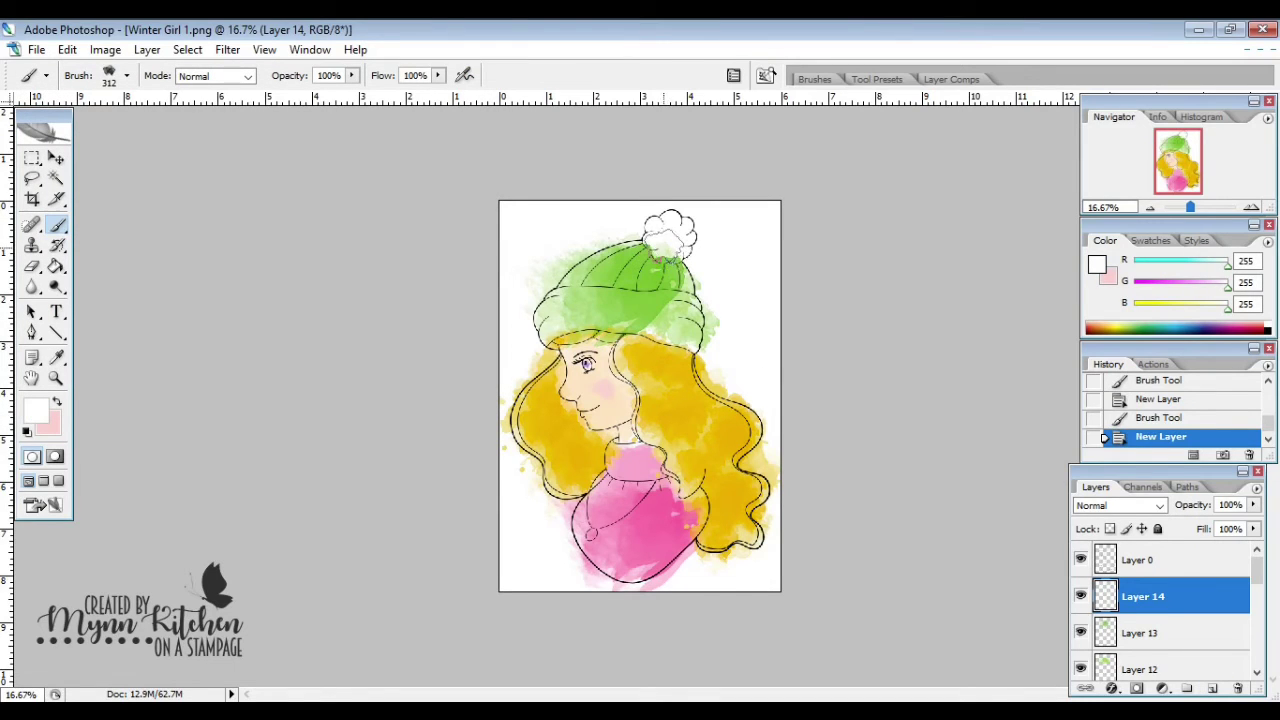
pyautogui.click(664, 247)
pyautogui.moveTo(664, 247); pyautogui.dragTo(668, 238)
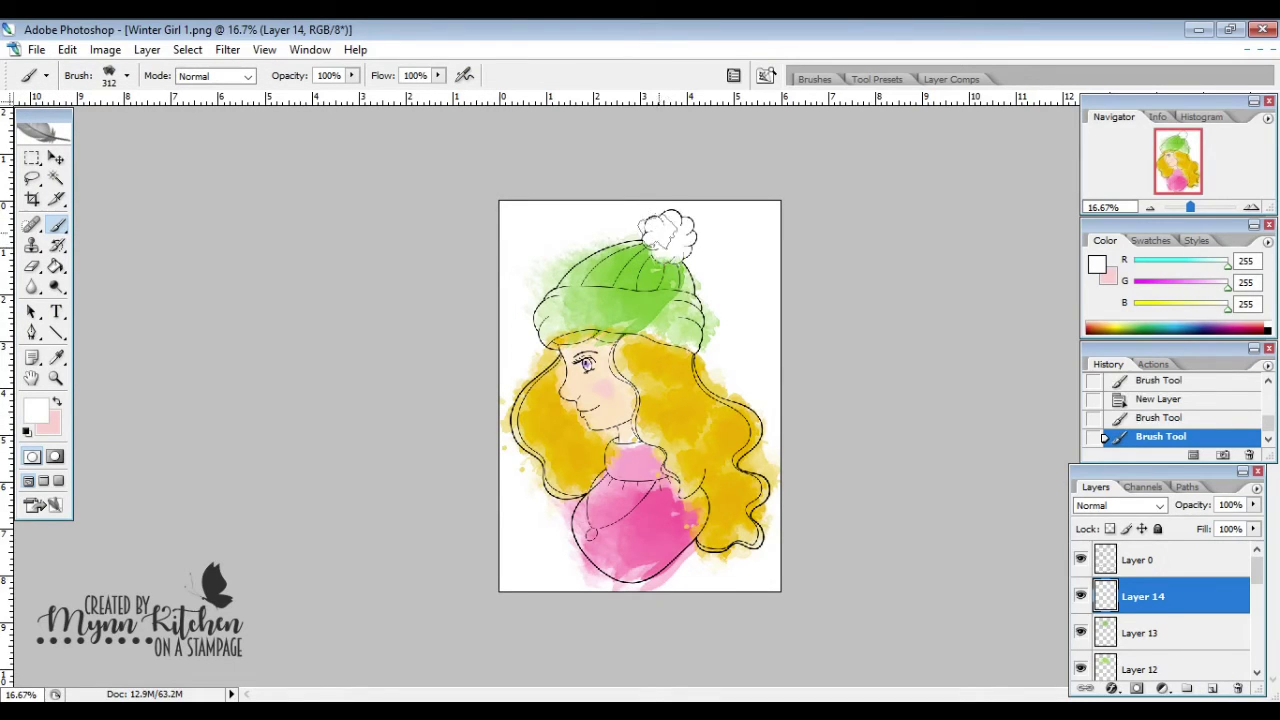
pyautogui.click(56, 157)
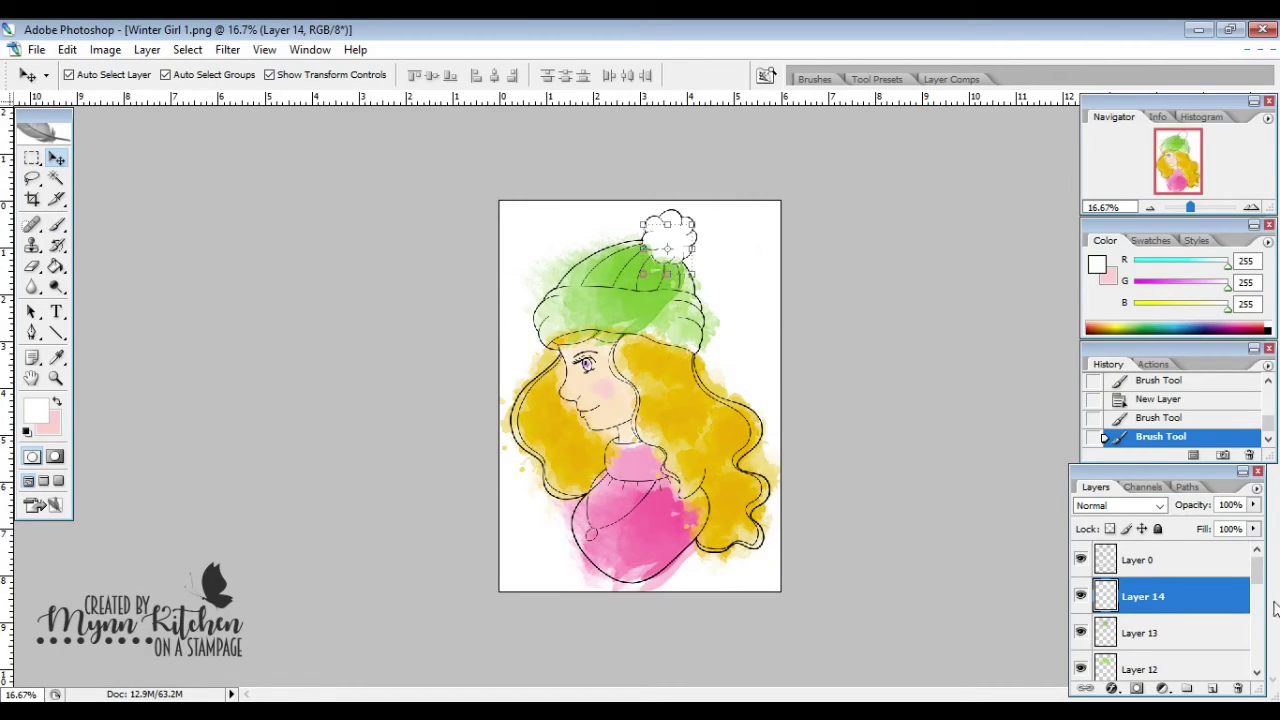
# Add a new layer above the line art and activate the Brush tool
pyautogui.click(1226, 562)
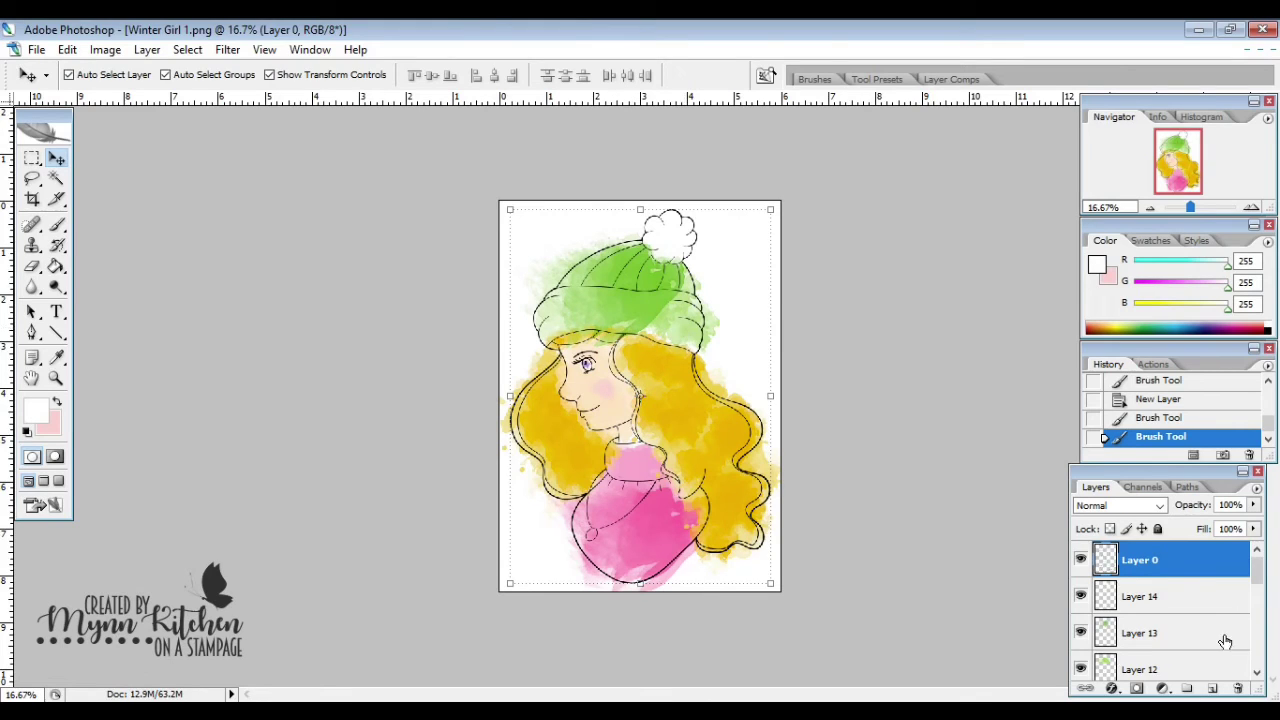
pyautogui.click(1212, 690)
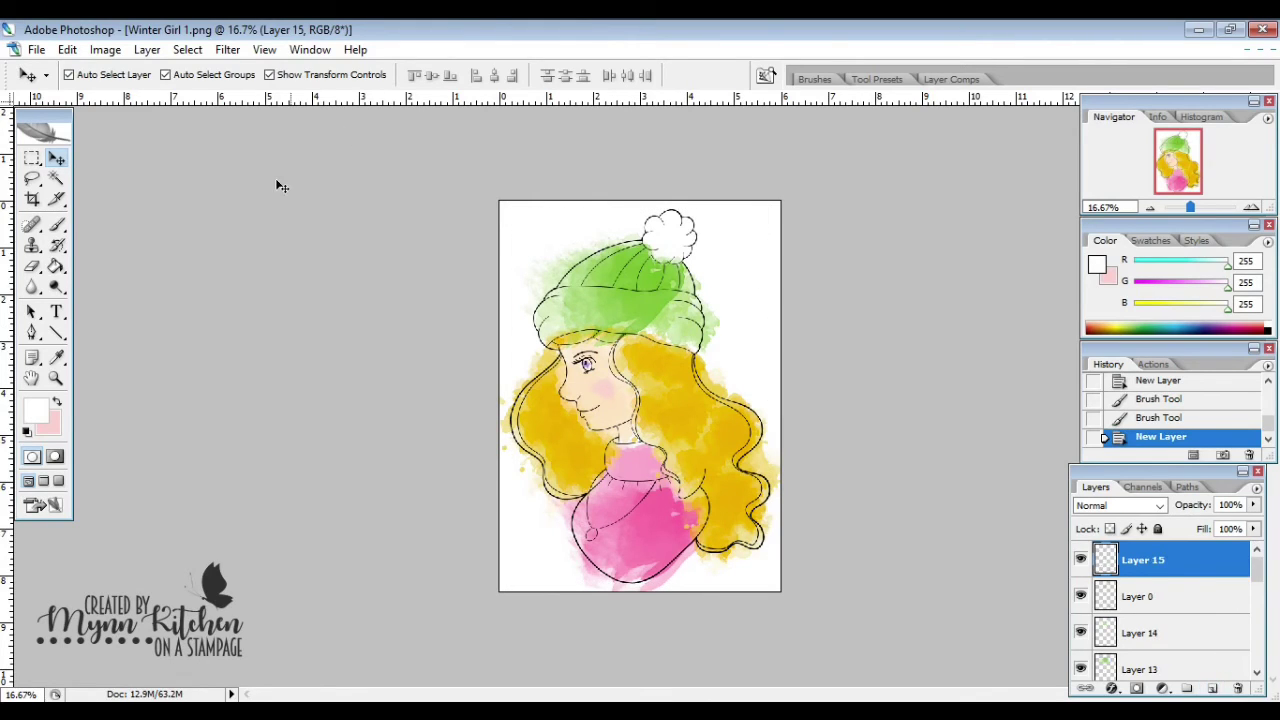
pyautogui.click(57, 225)
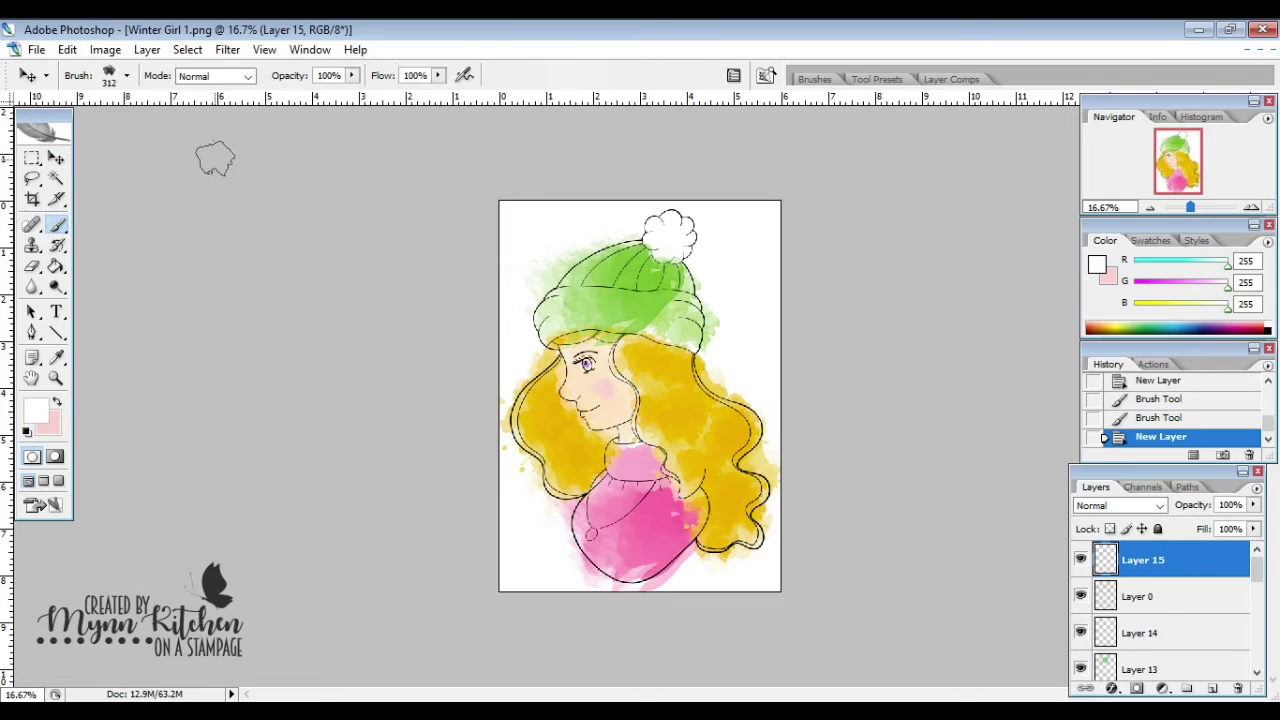
# Replace the current brushes with the wg_watercolor_salt set, choose the 1368 px splatter brush and enlarge it to 2500 px
pyautogui.click(128, 76)
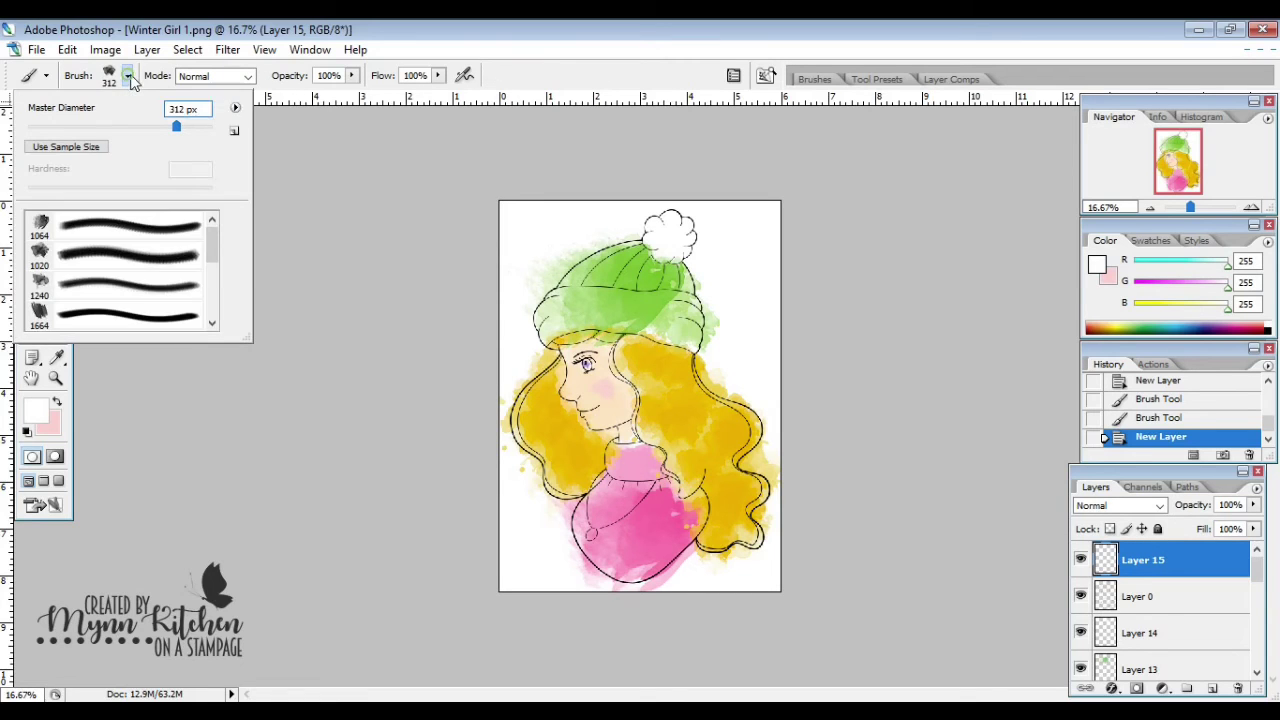
pyautogui.click(236, 109)
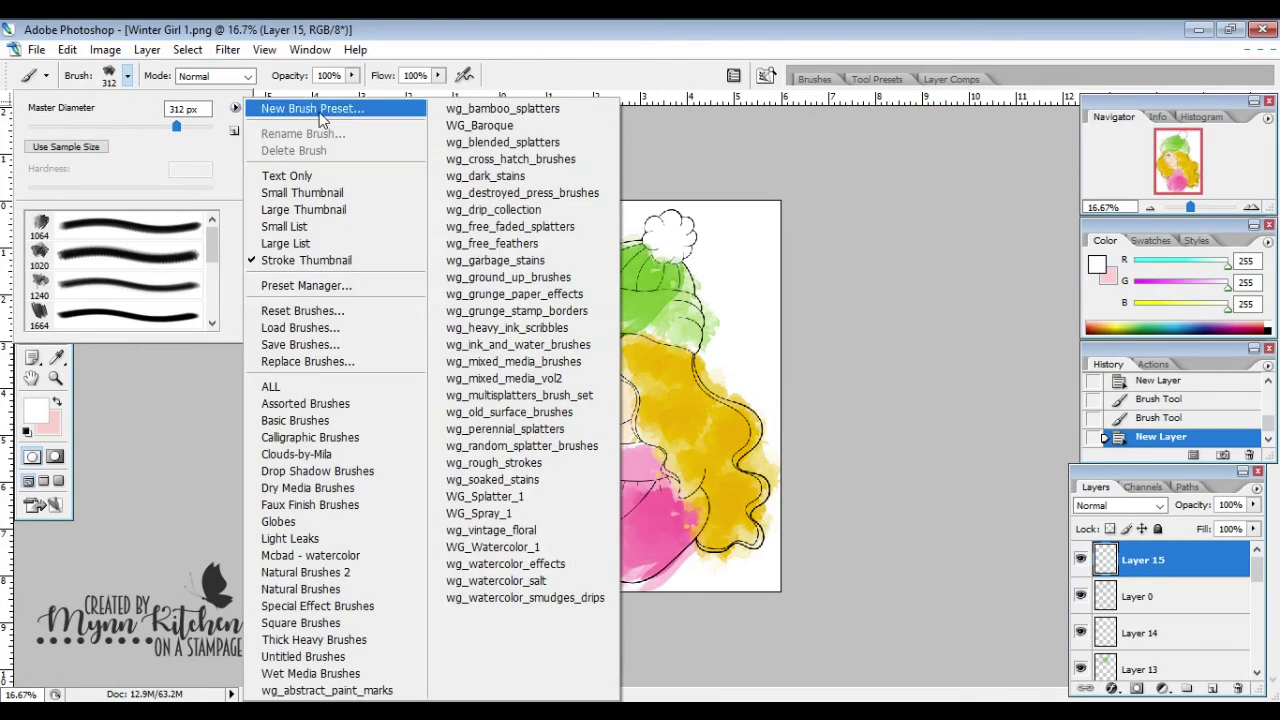
pyautogui.click(545, 582)
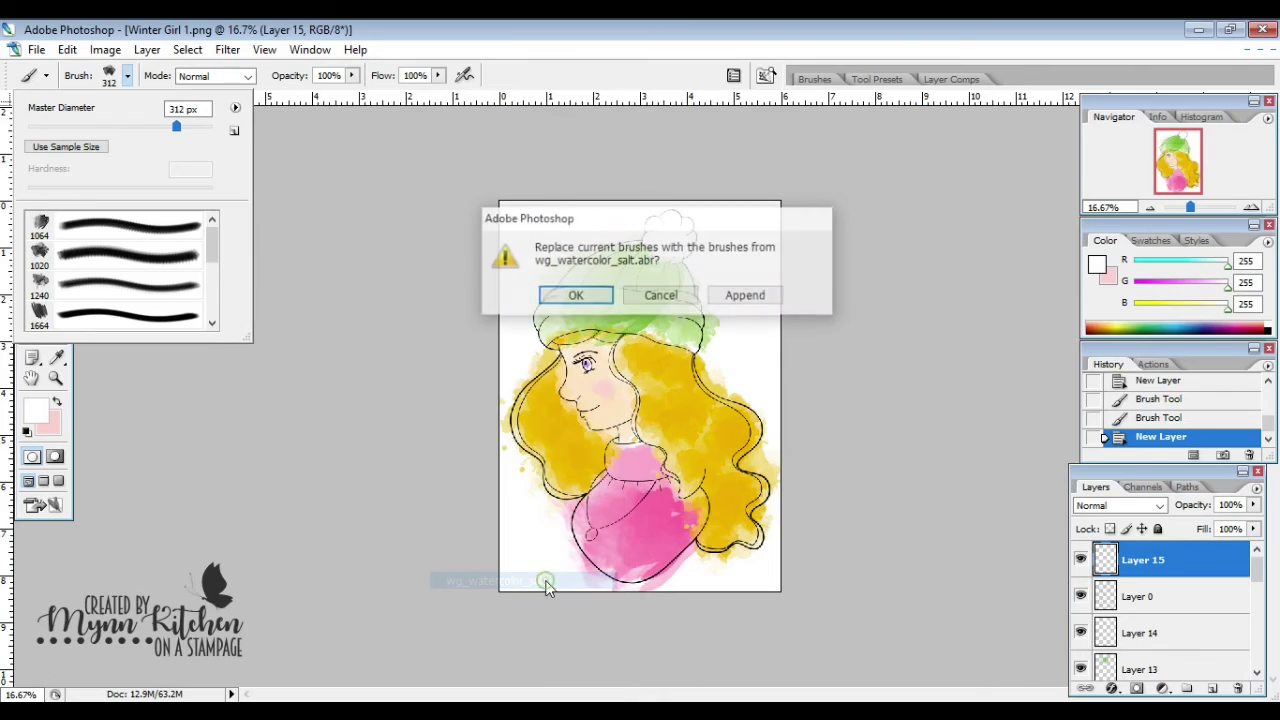
pyautogui.click(560, 296)
pyautogui.moveTo(211, 238); pyautogui.dragTo(211, 263)
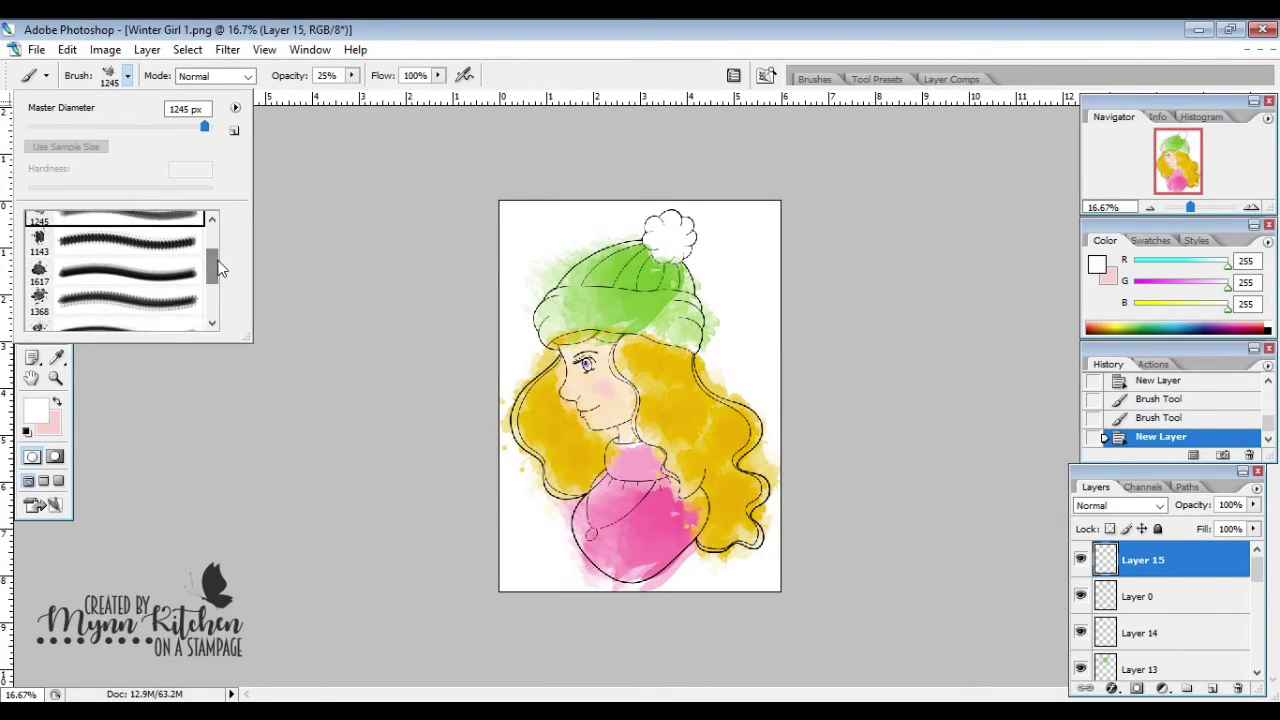
pyautogui.click(148, 306)
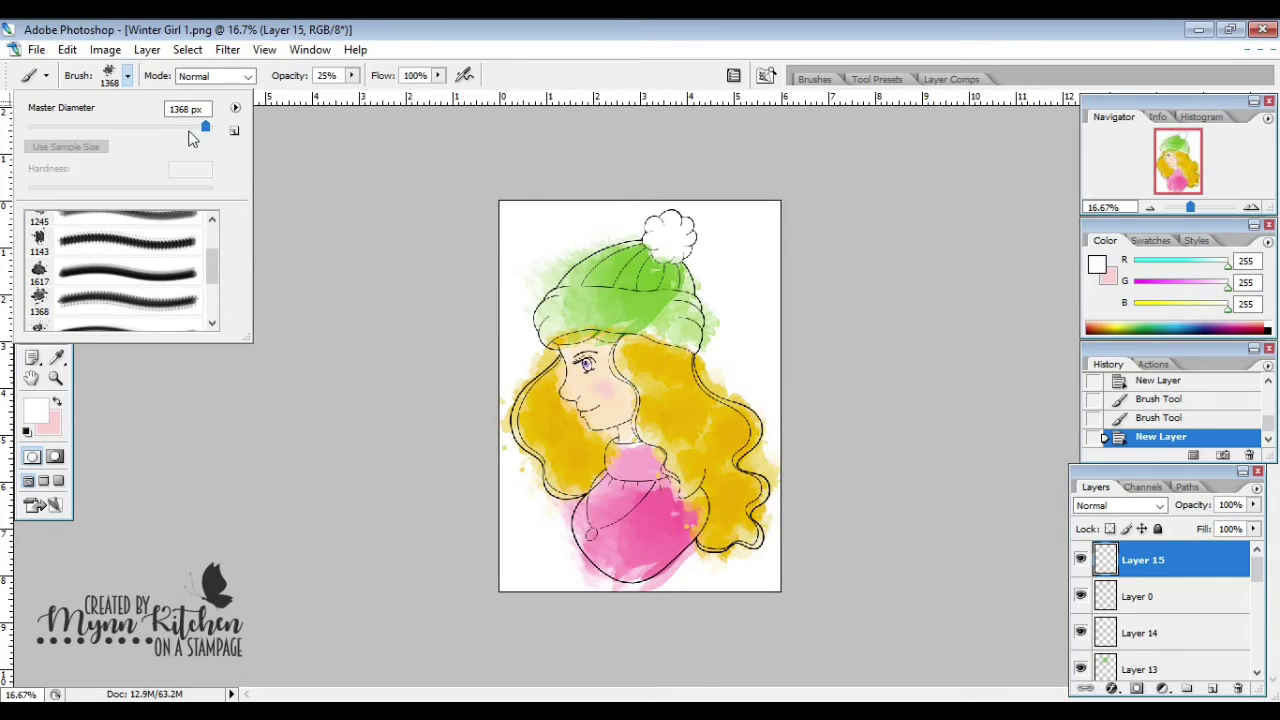
pyautogui.moveTo(207, 128); pyautogui.dragTo(222, 128)
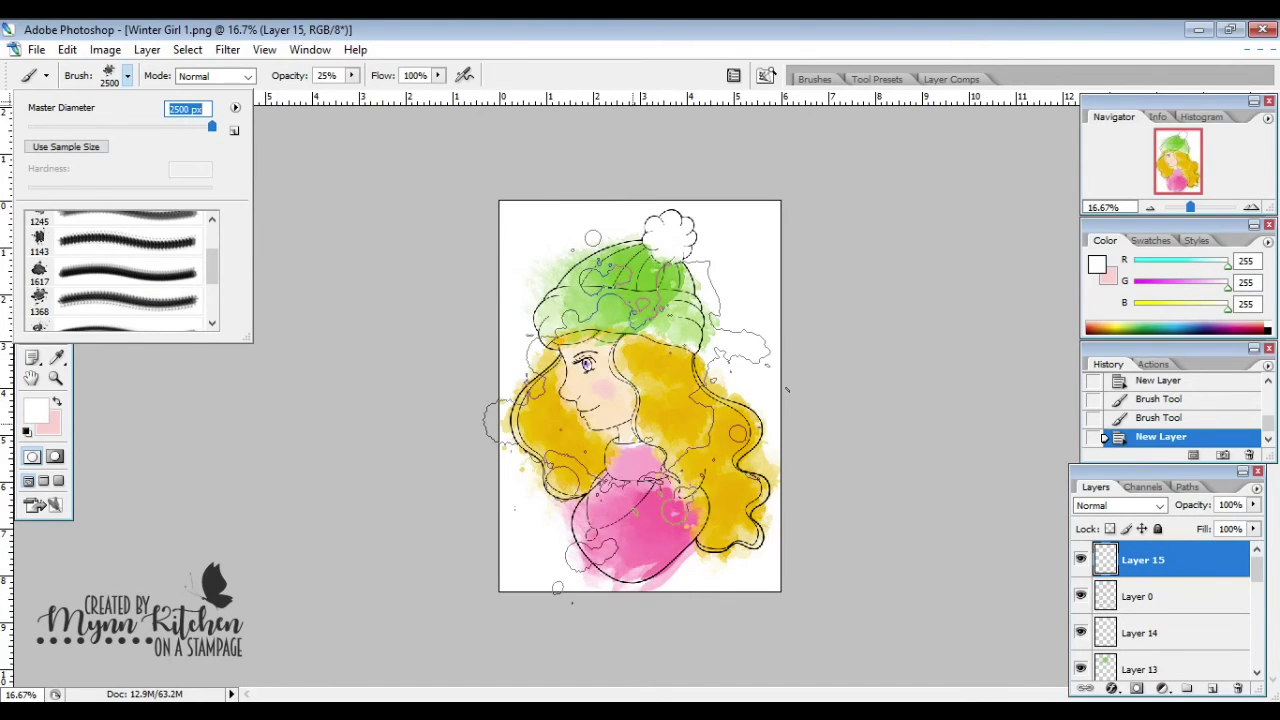
# Stamp white salt splatters across the hat, hair and sweater at 35% brush opacity
pyautogui.click(634, 421)
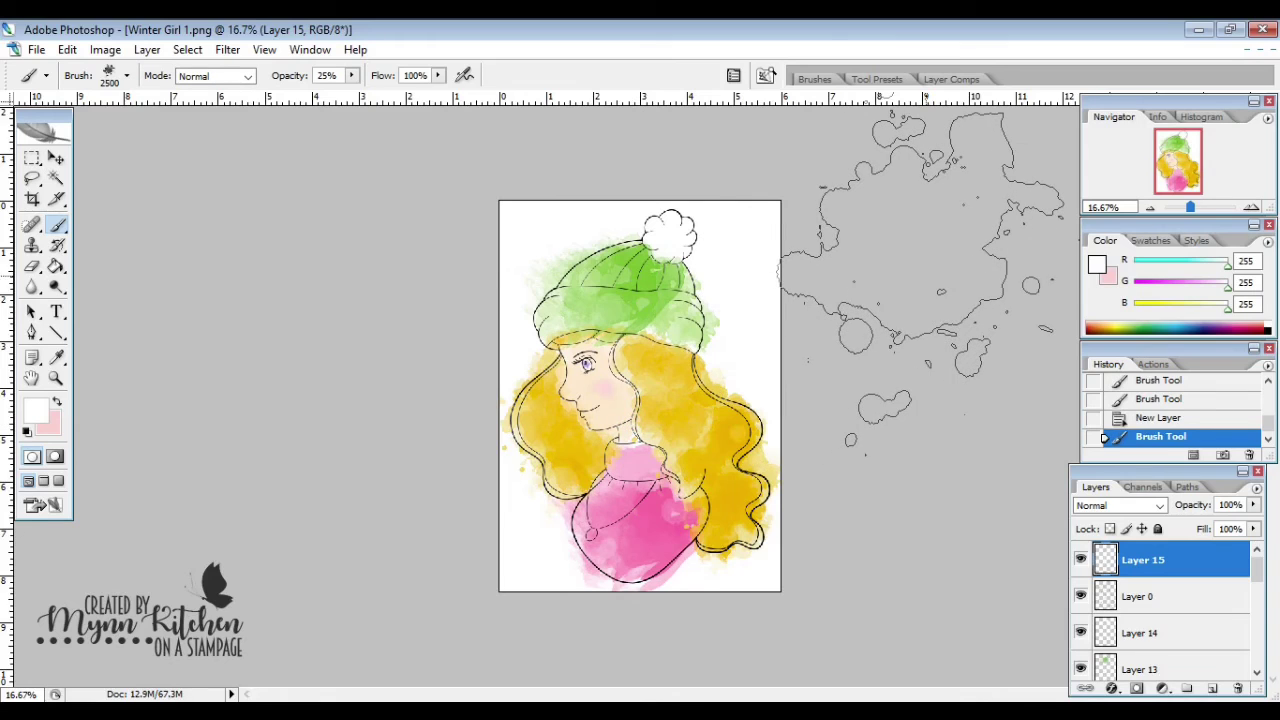
pyautogui.hotkey('ctrl', 'z')
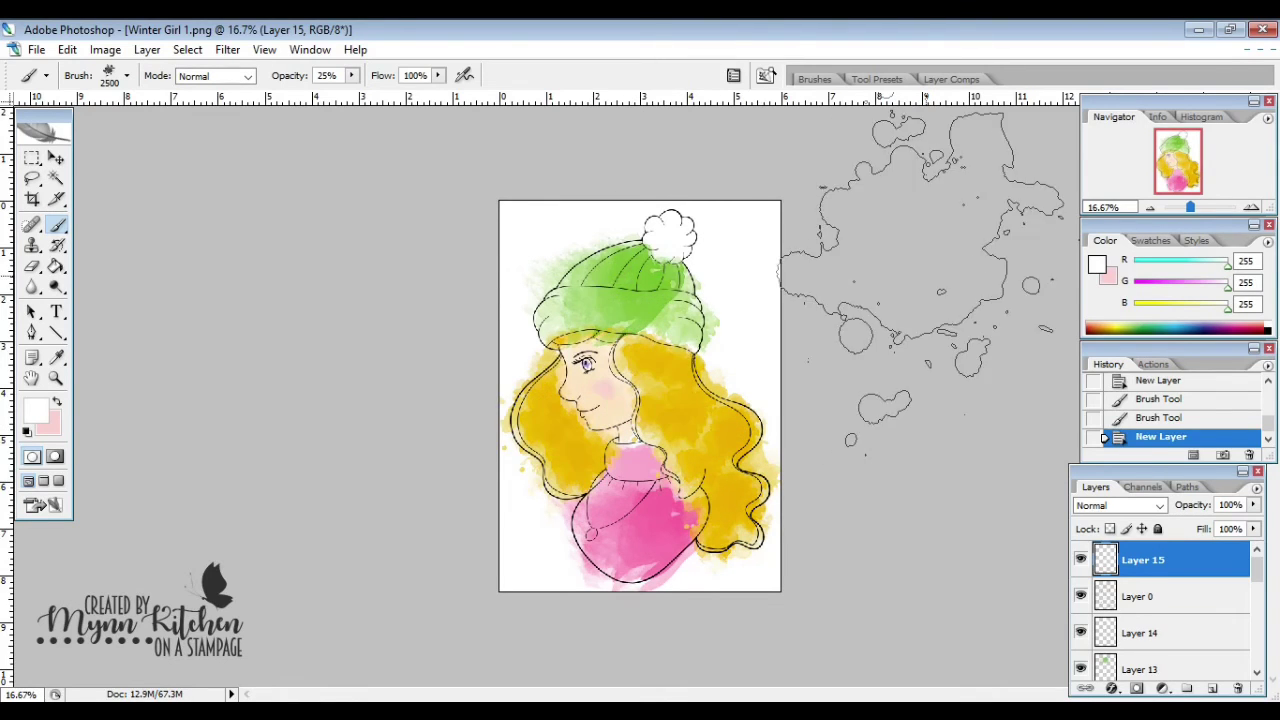
pyautogui.moveTo(281, 77); pyautogui.dragTo(288, 77)
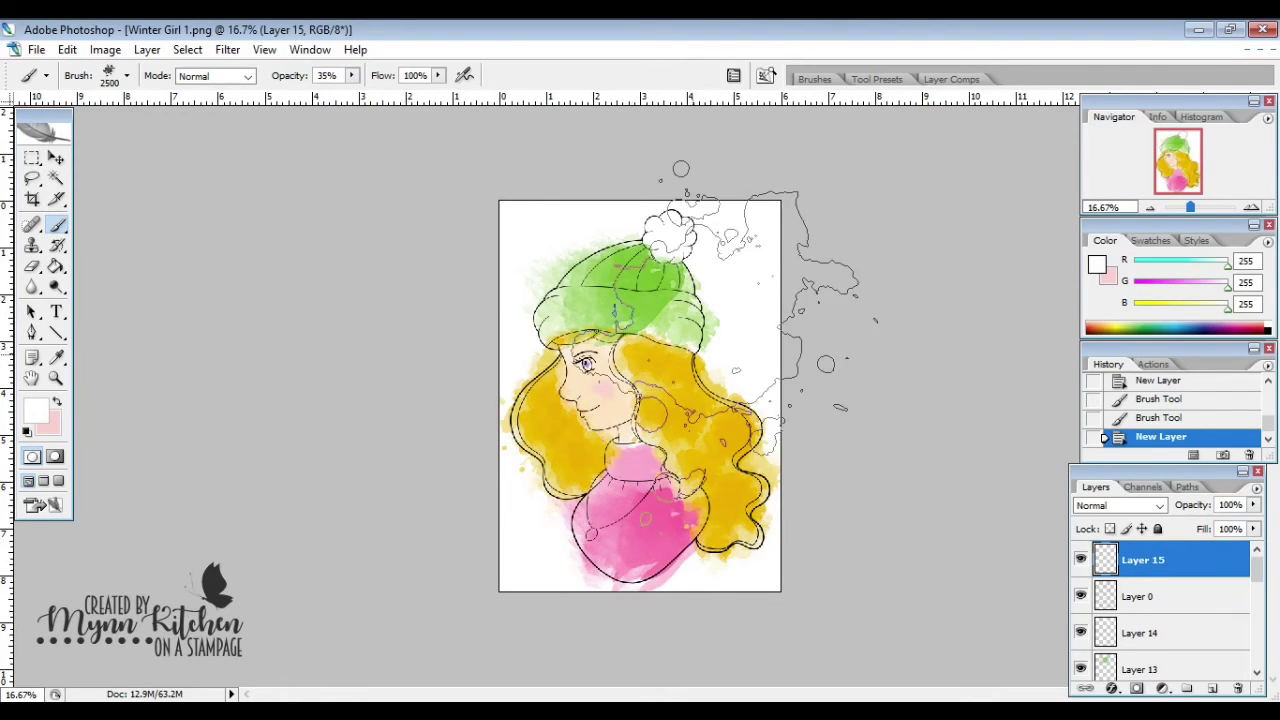
pyautogui.click(638, 397)
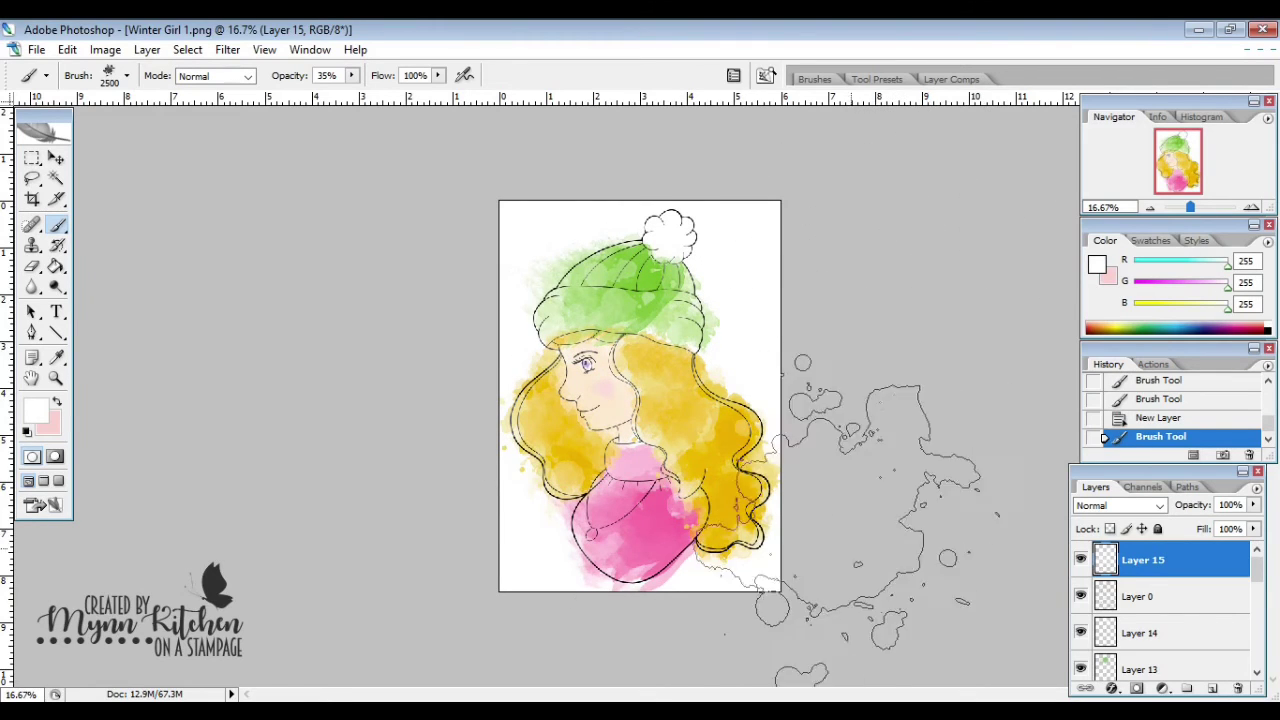
pyautogui.click(815, 510)
pyautogui.click(700, 185)
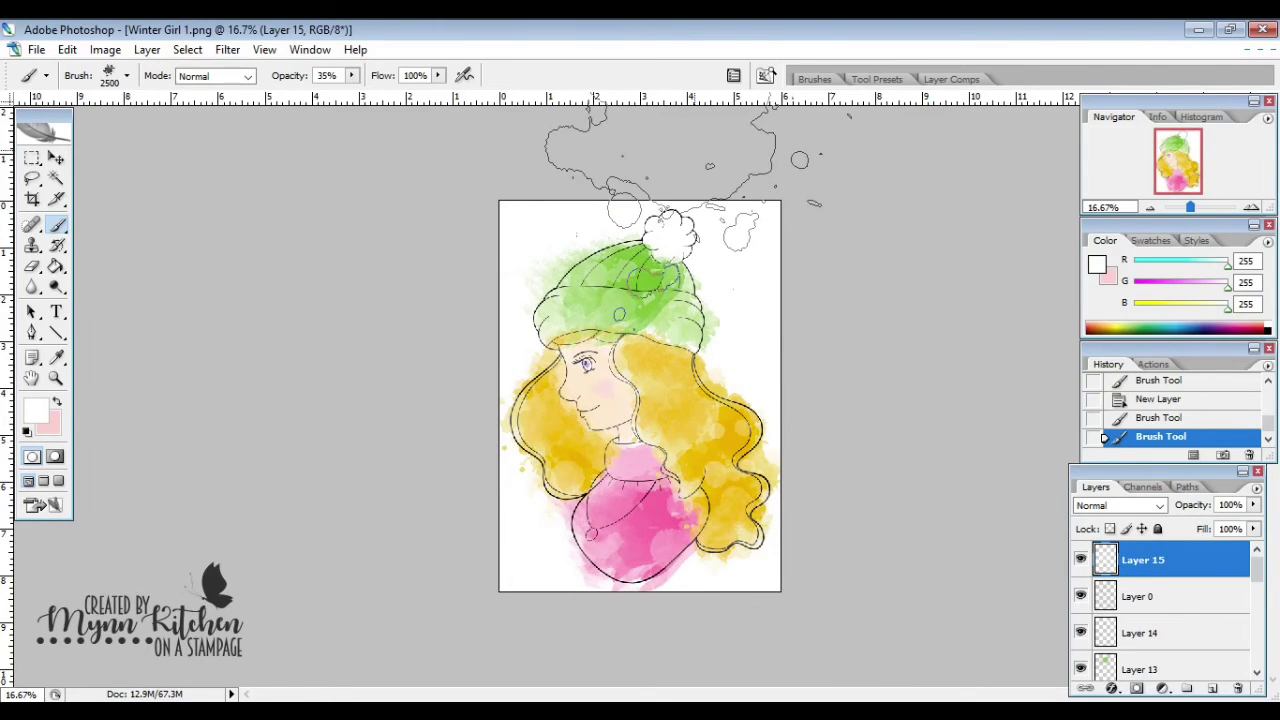
pyautogui.click(405, 470)
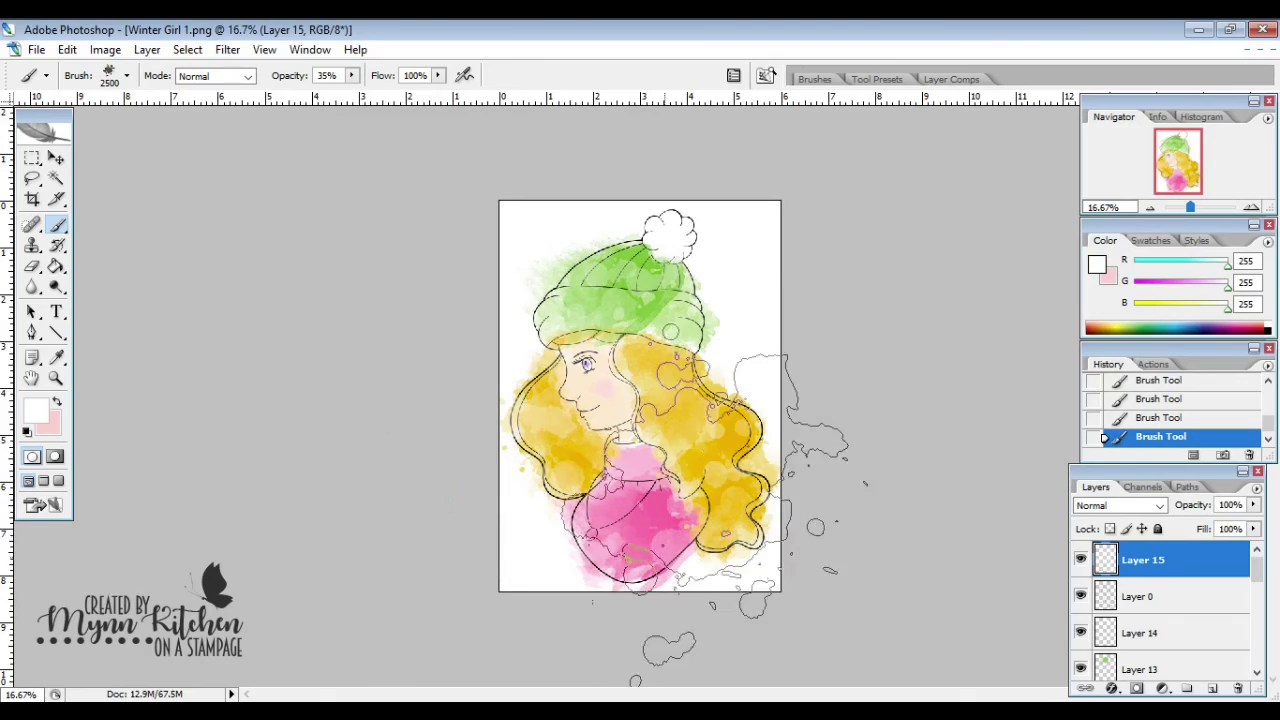
pyautogui.click(57, 158)
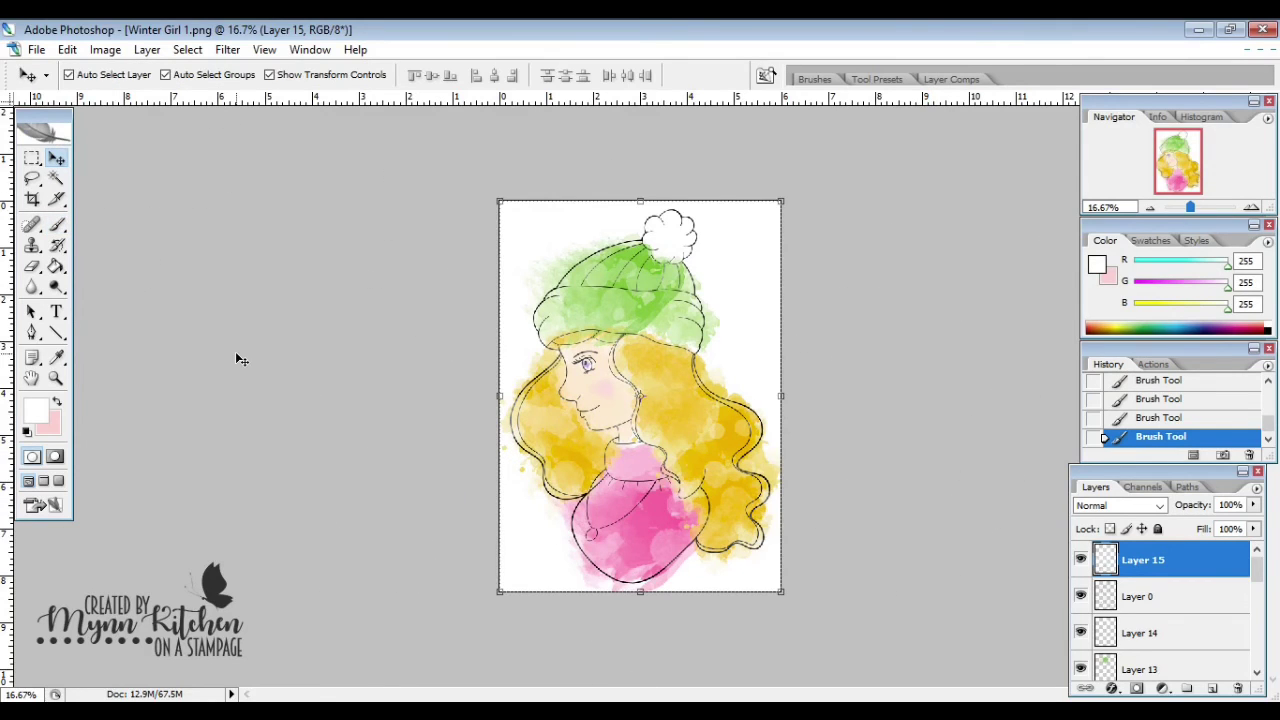
# Place the Winter Girl 1.png window beside Winter Girl 1 with Background.png to compare the two finished colorings
pyautogui.hotkey('ctrl', '+')
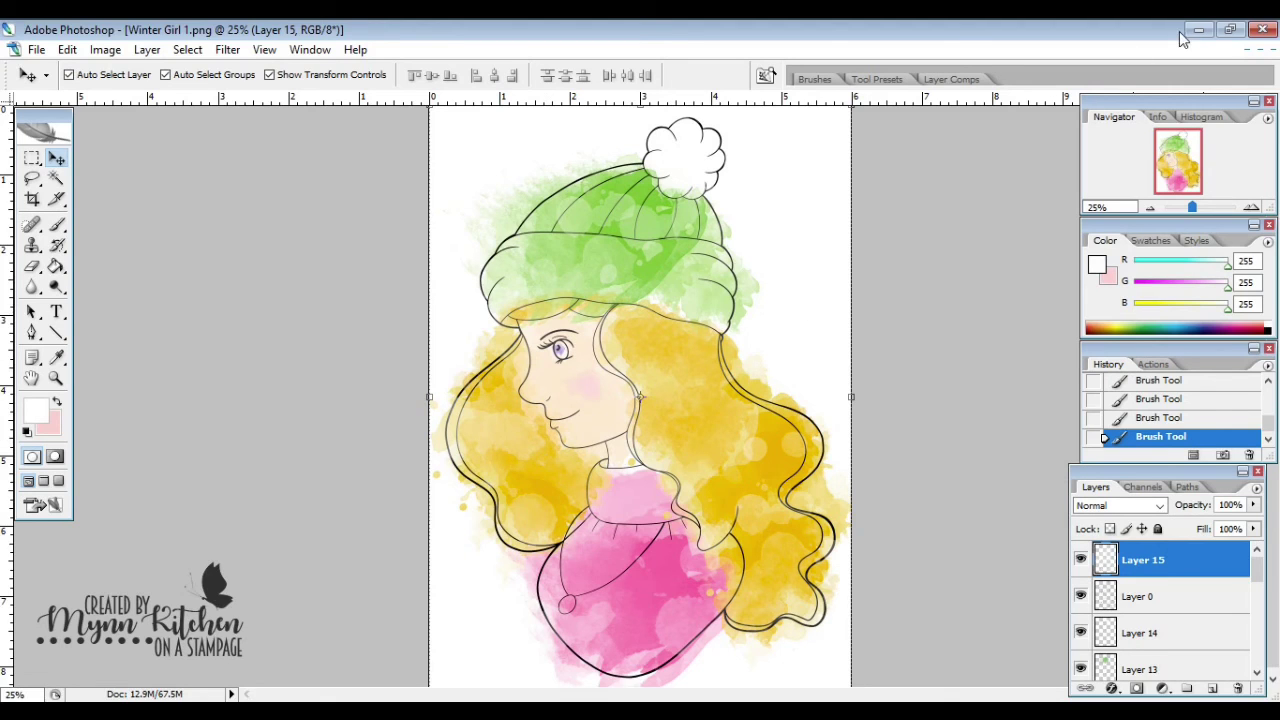
pyautogui.click(1258, 50)
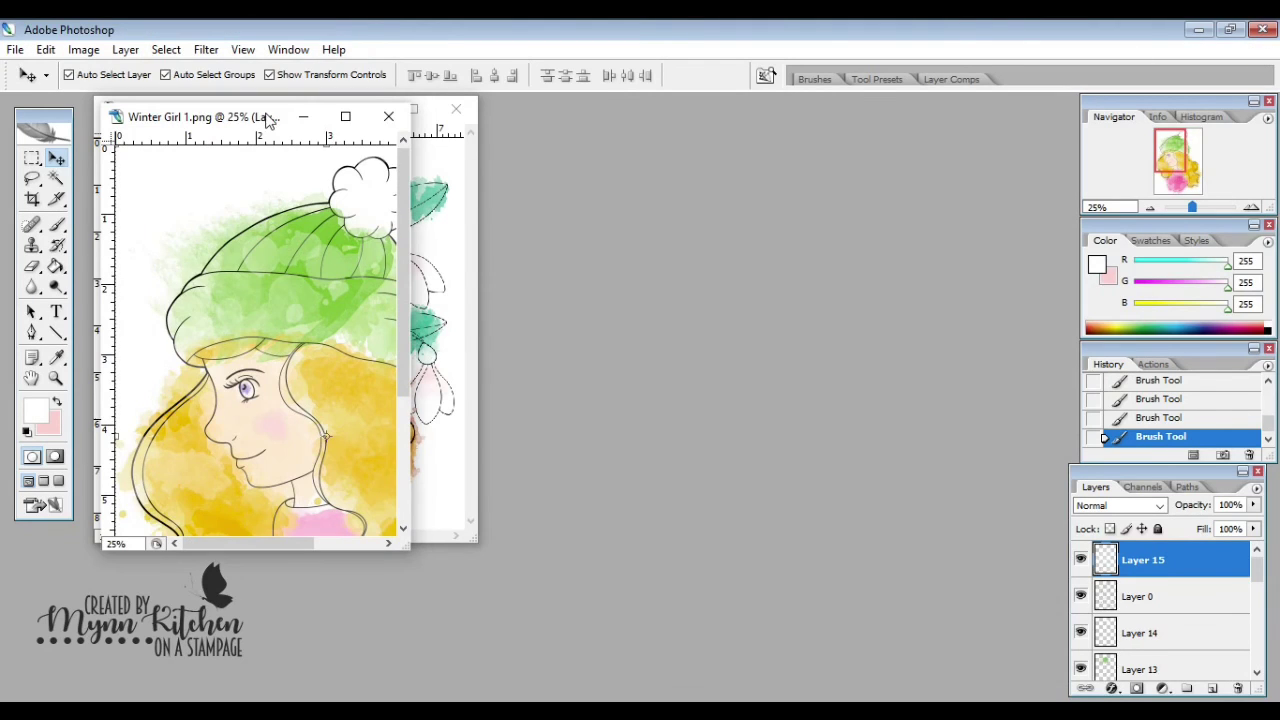
pyautogui.moveTo(712, 119); pyautogui.dragTo(712, 134)
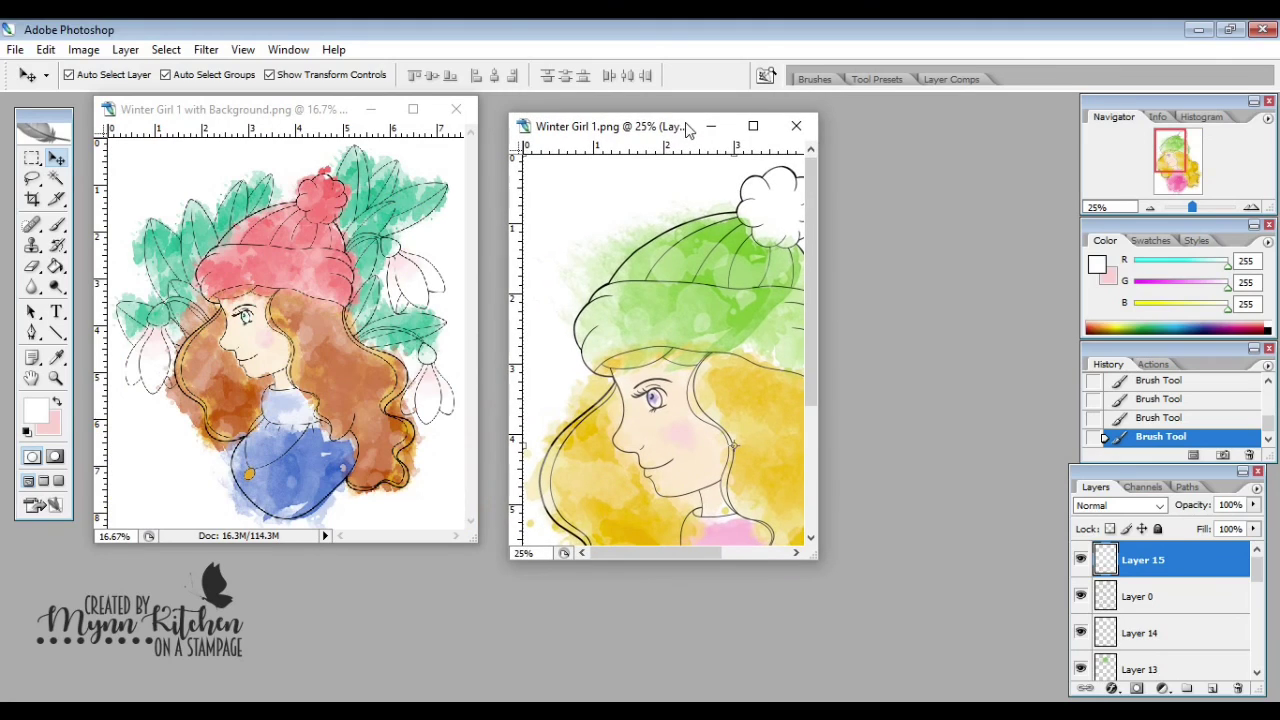
pyautogui.hotkey('ctrl', '-')
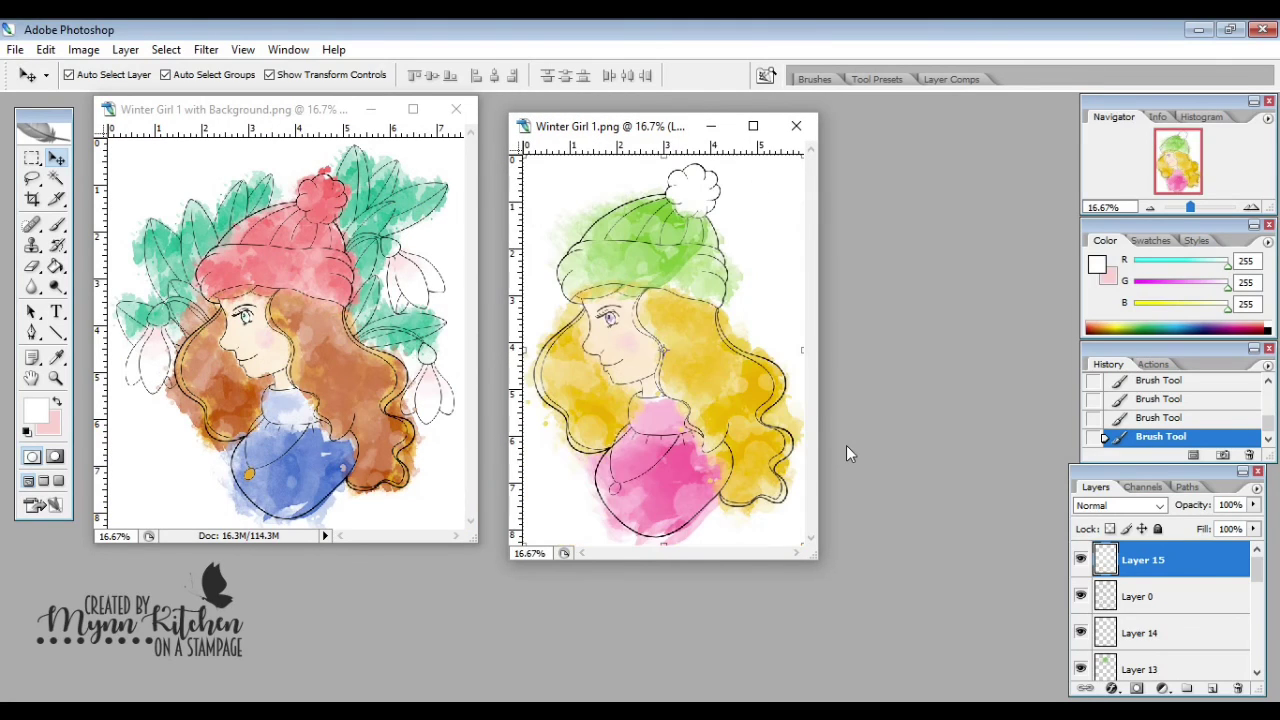